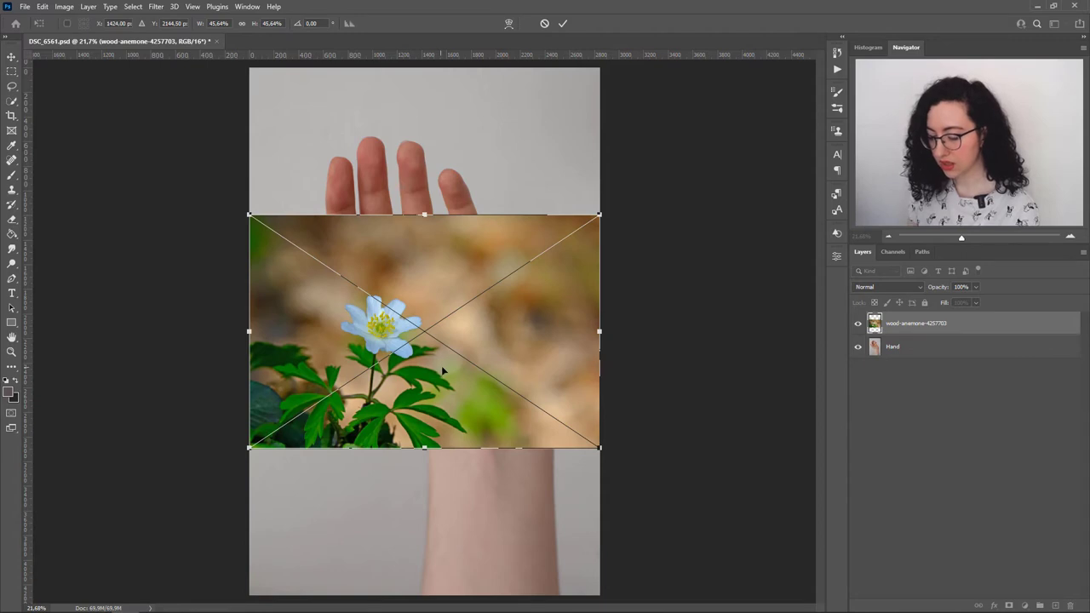
Step: Move the anemone photo over the palm, rotate it about -12.7°, and commit the transform
drag(512, 361, 584, 321)
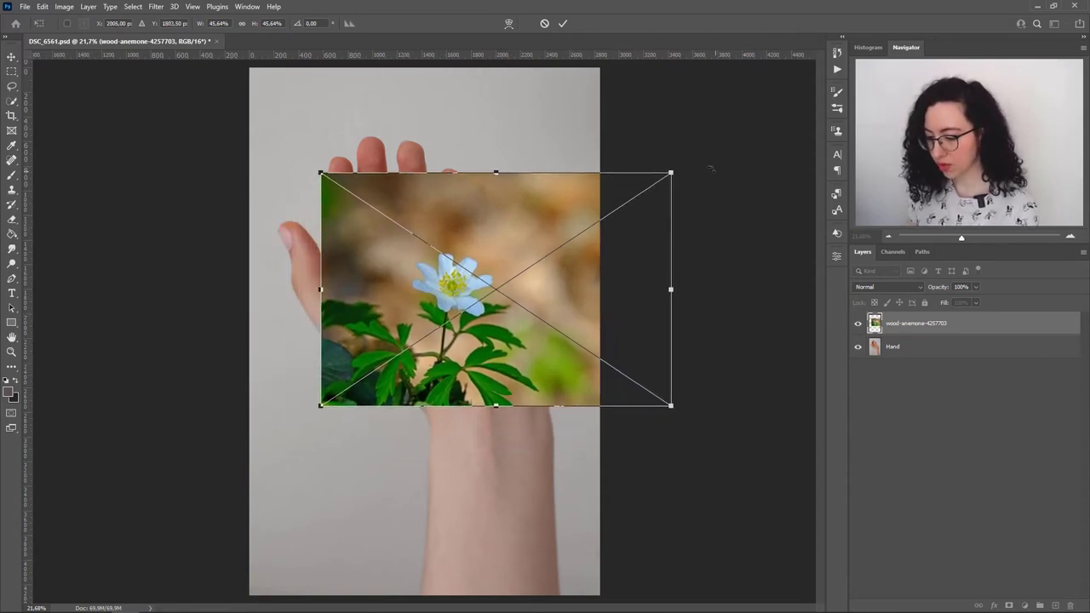
drag(690, 162, 651, 137)
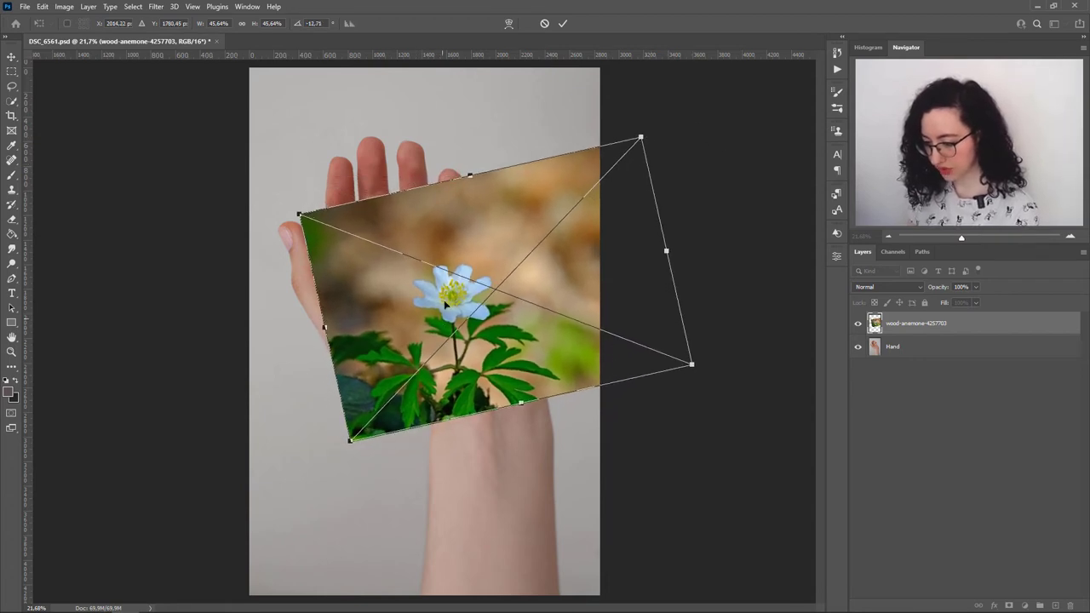
mouse_move(446, 304)
mouse_down()
mouse_move(445, 272)
mouse_move(430, 290)
mouse_up()
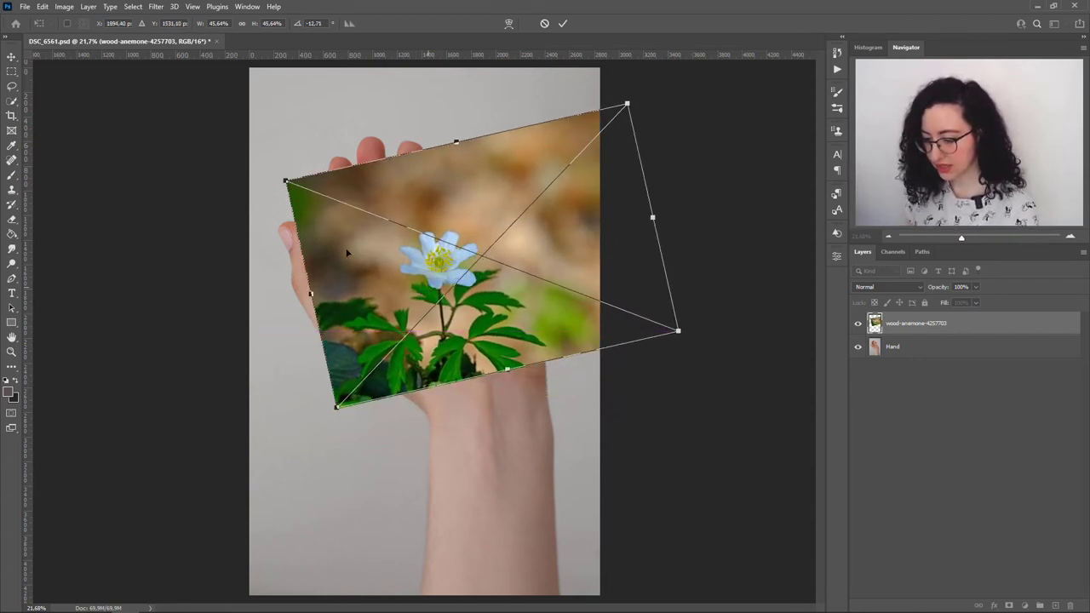
click(13, 102)
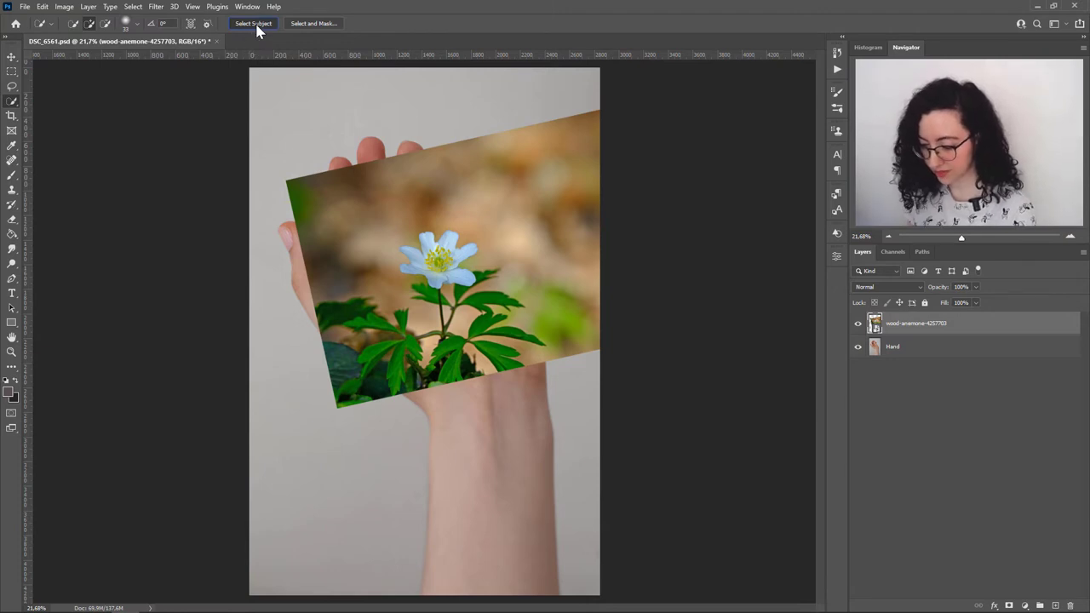
Step: Select the anemone with Select Subject, subtract its leaves, and add a mask keeping only the flower head
click(256, 25)
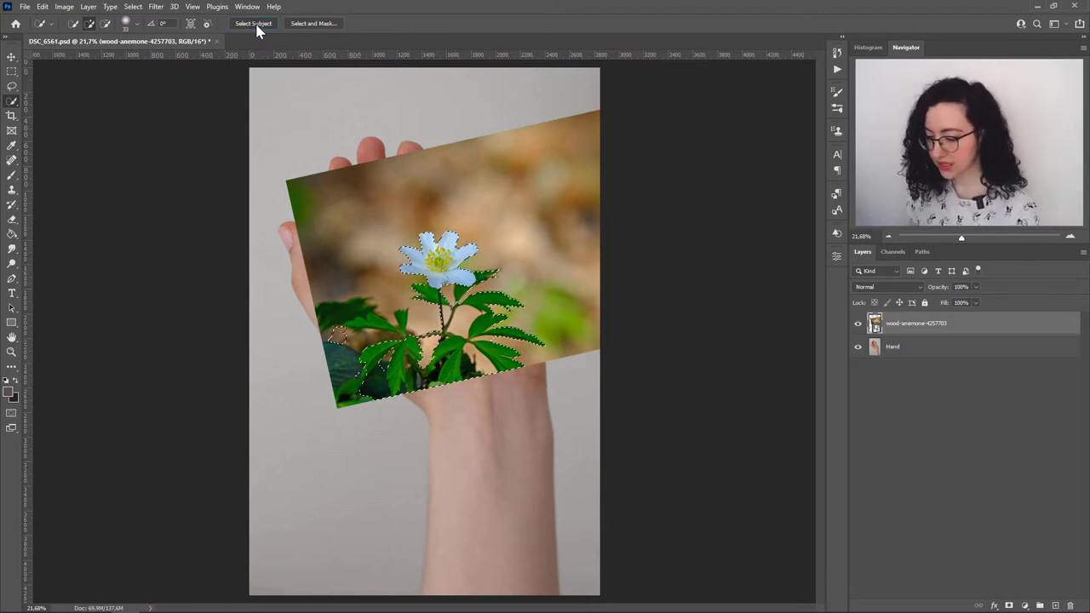
key(ctrl+plus)
key(ctrl+plus)
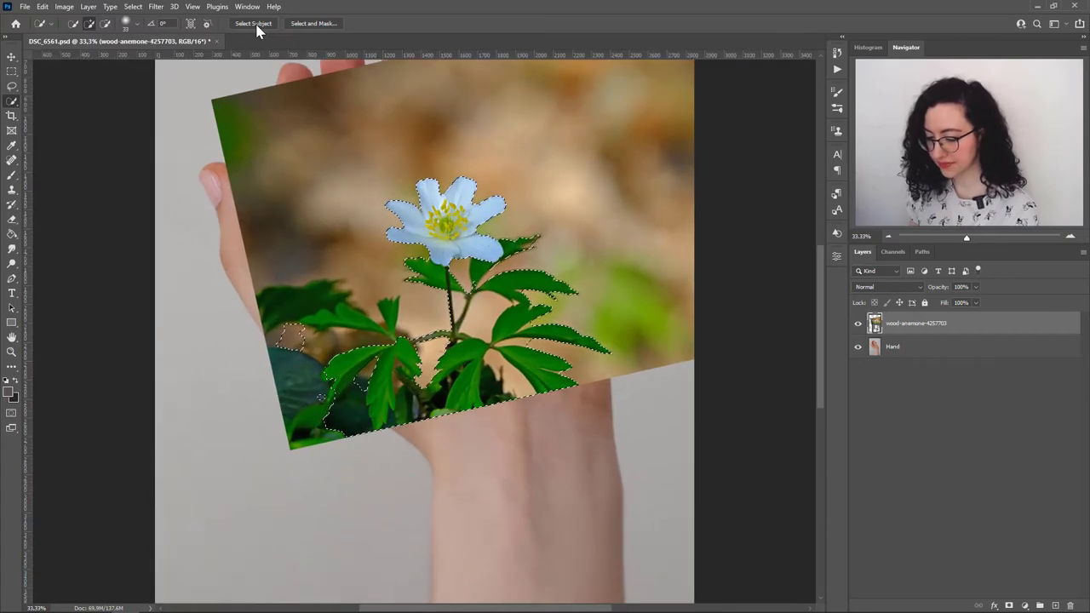
key(ctrl+plus)
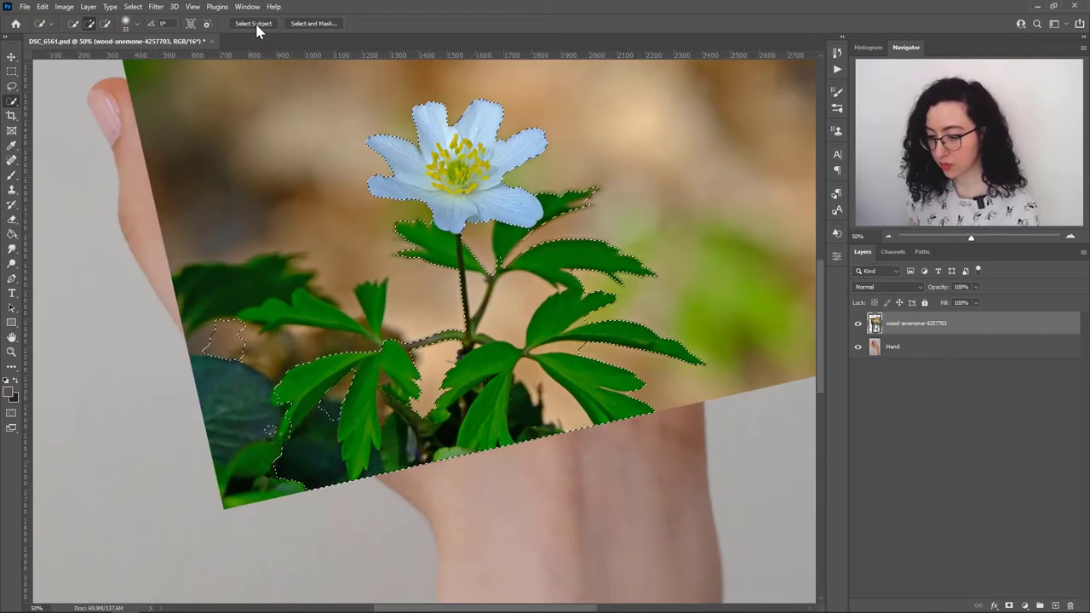
key(ctrl+plus)
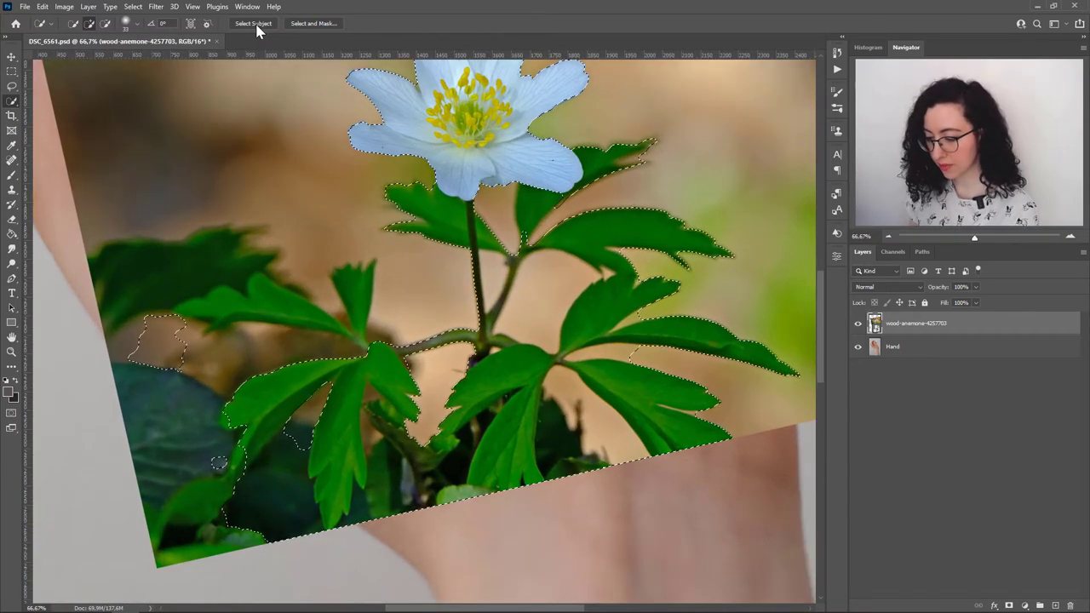
scroll(578, 341, up, 3)
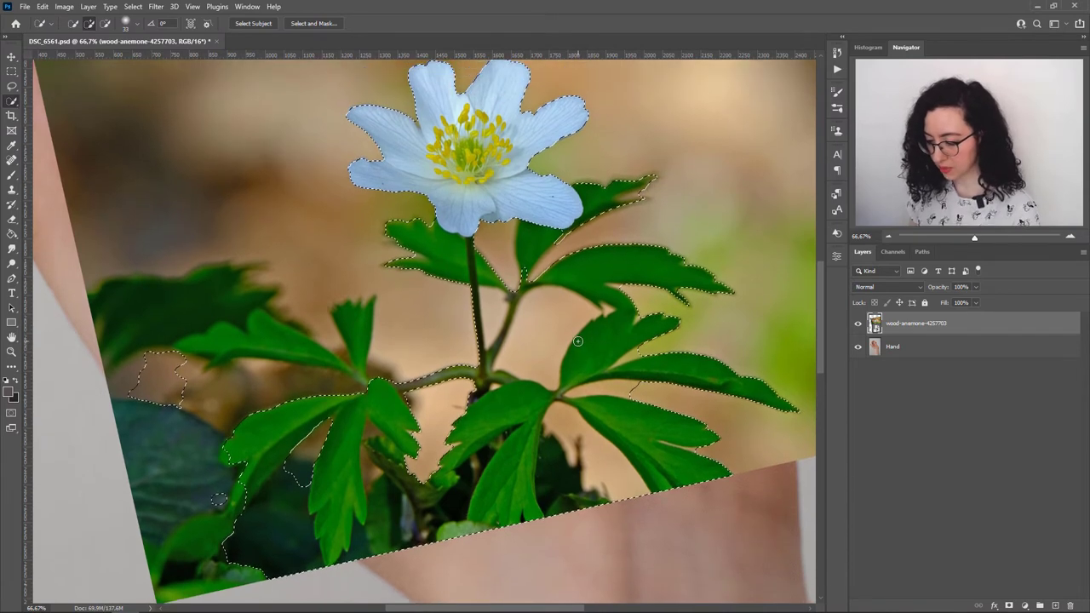
scroll(578, 341, up, 5)
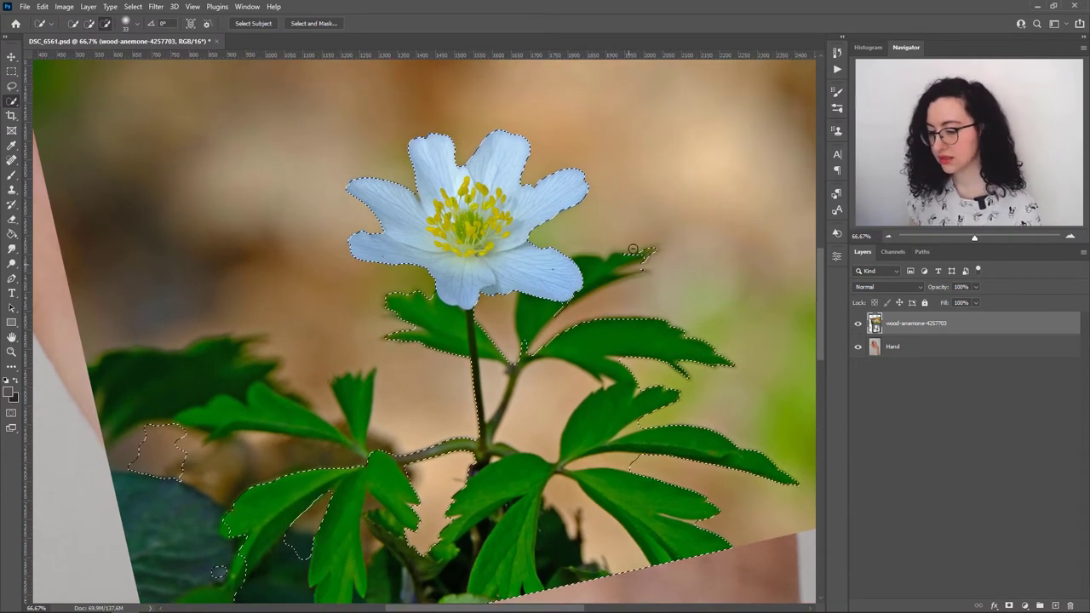
mouse_move(633, 249)
mouse_down()
mouse_move(621, 329)
mouse_move(651, 290)
mouse_move(684, 316)
mouse_move(634, 416)
mouse_move(601, 427)
mouse_move(638, 470)
mouse_move(722, 480)
mouse_move(786, 418)
mouse_move(689, 582)
mouse_move(515, 598)
mouse_move(334, 581)
mouse_move(394, 456)
mouse_move(561, 434)
mouse_move(504, 438)
mouse_move(517, 384)
mouse_move(414, 332)
mouse_move(399, 319)
mouse_move(408, 289)
mouse_move(383, 324)
mouse_up()
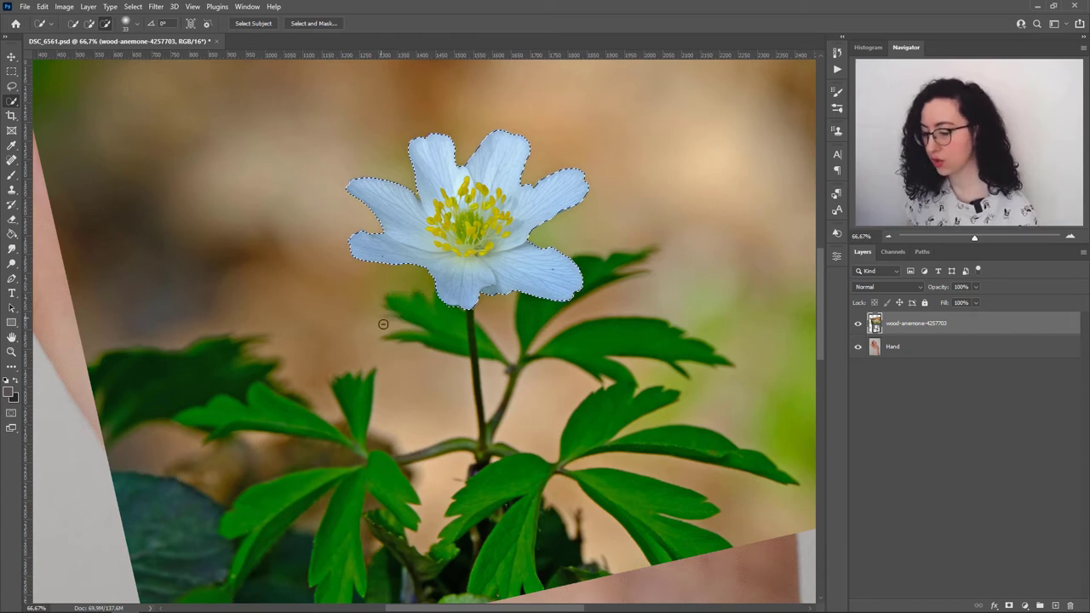
scroll(418, 417, up, 1)
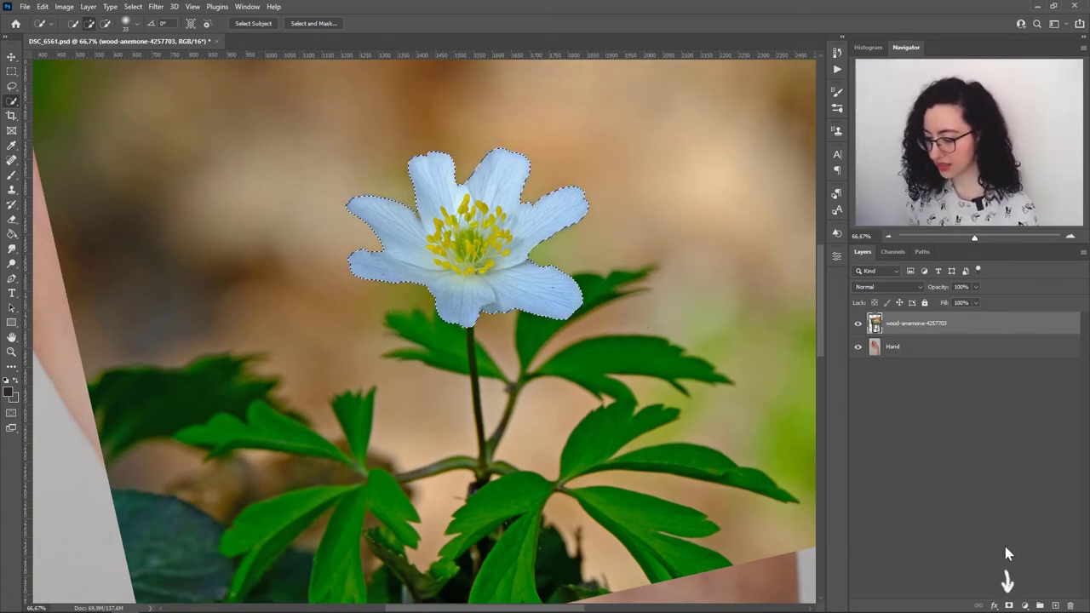
click(1009, 605)
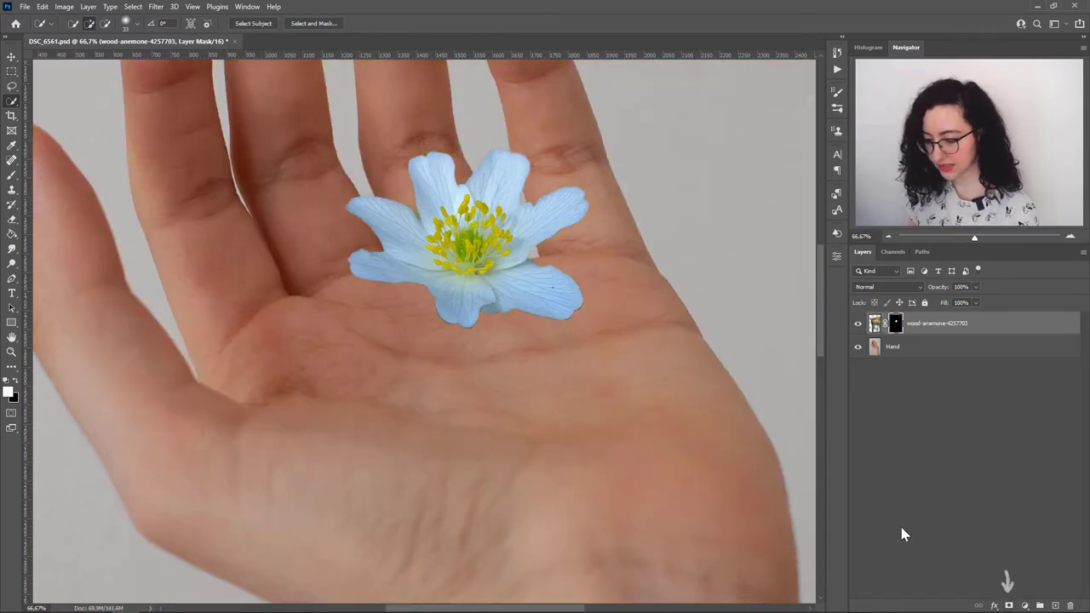
Step: Zoom in on the flower's top and set up the Brush tool at 12 px
scroll(501, 302, up, 2)
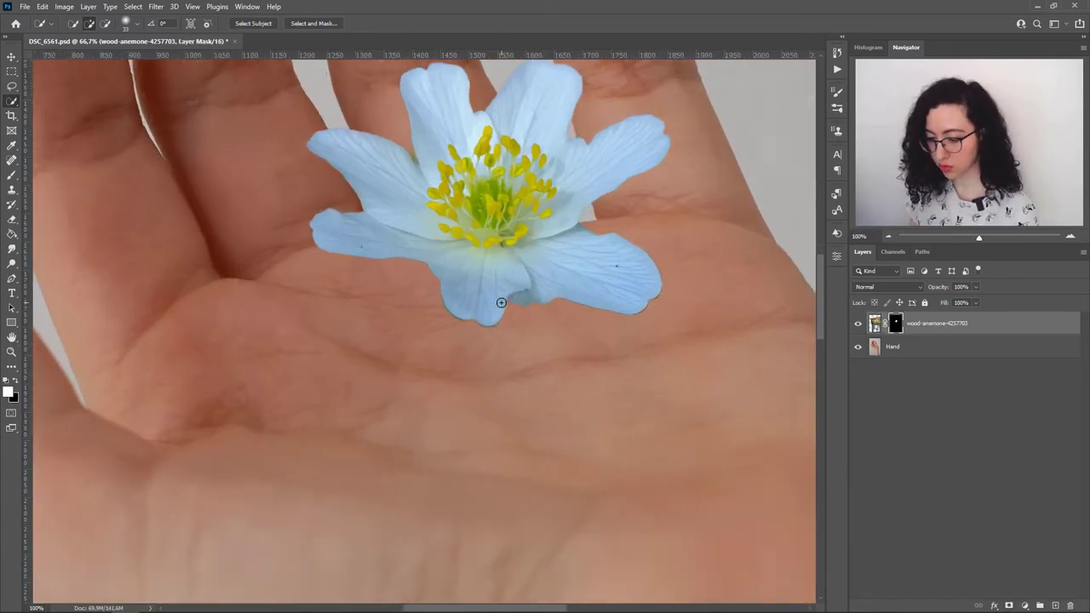
scroll(671, 358, up, 5)
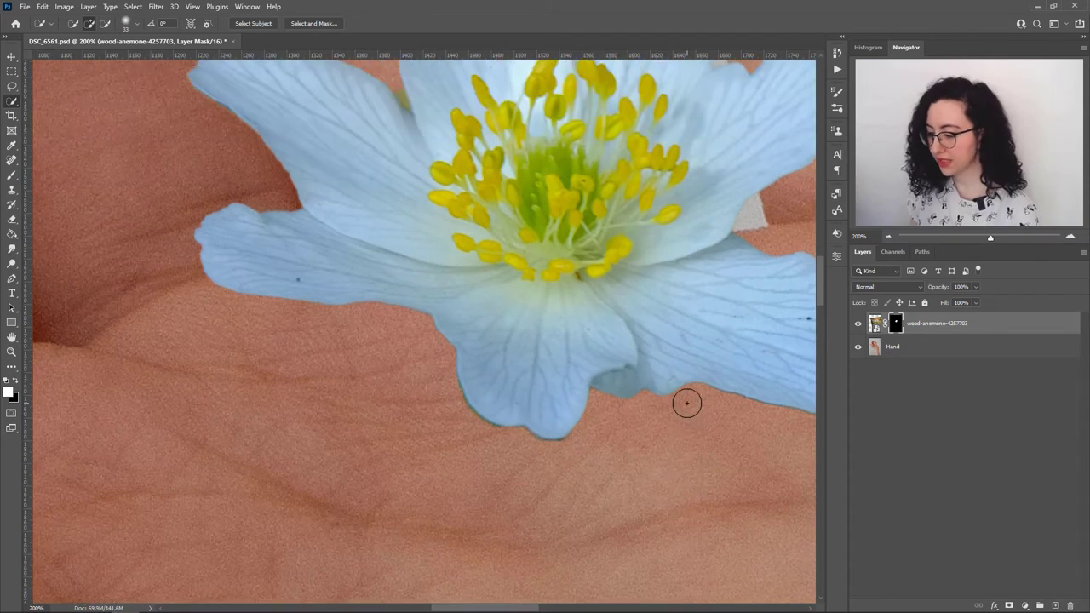
mouse_move(695, 428)
mouse_down()
mouse_move(560, 499)
mouse_move(576, 523)
mouse_up()
scroll(588, 485, down, 1)
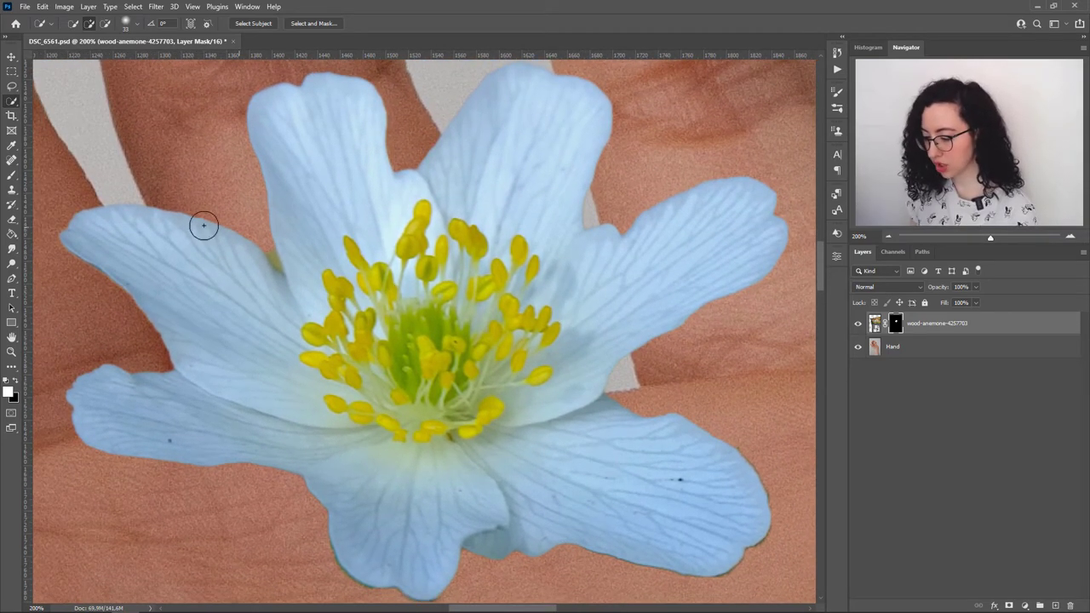
click(12, 177)
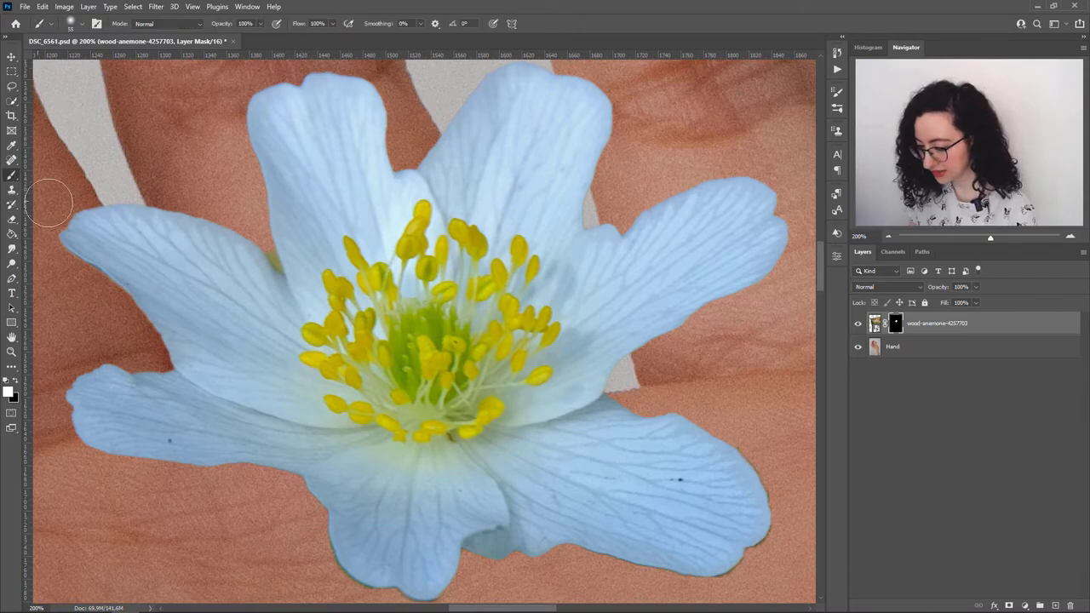
click(83, 23)
drag(73, 65, 70, 64)
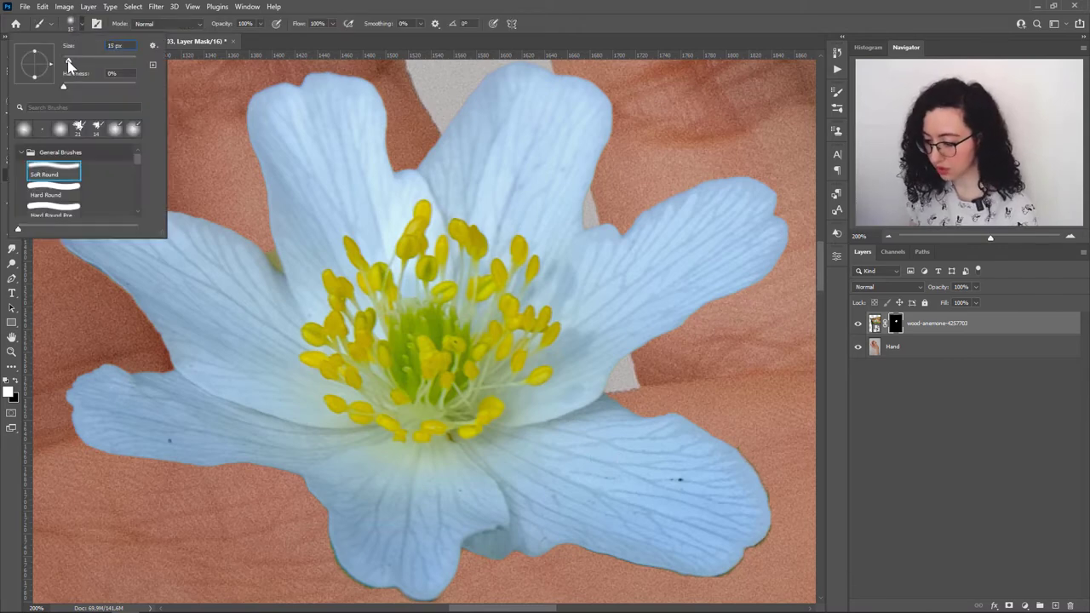
click(274, 258)
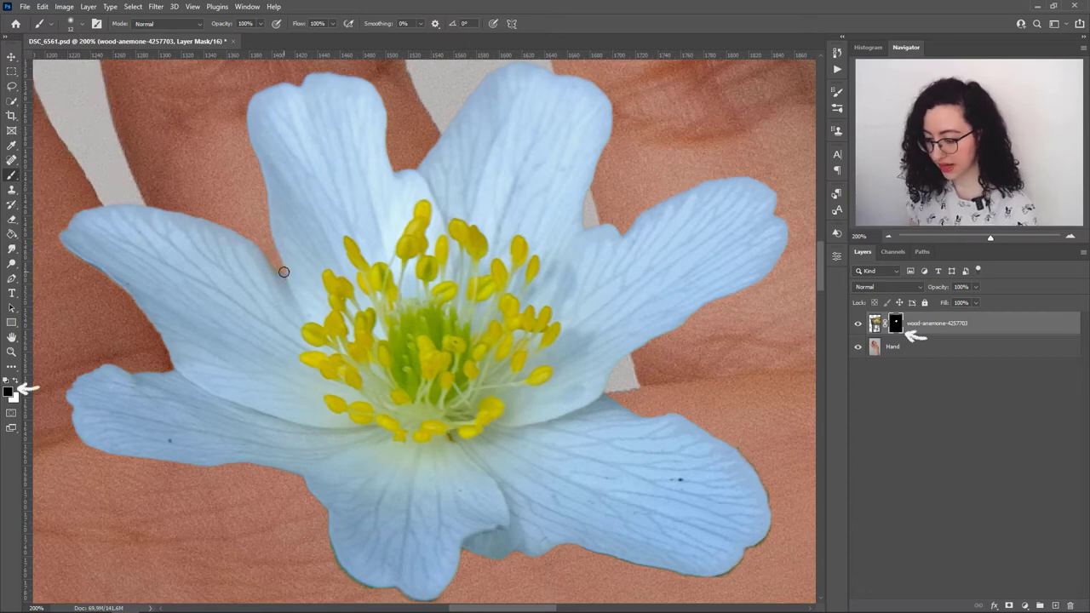
Step: Paint black on the mask along the lower and right petal edges to remove the green fringe
scroll(274, 281, down, 3)
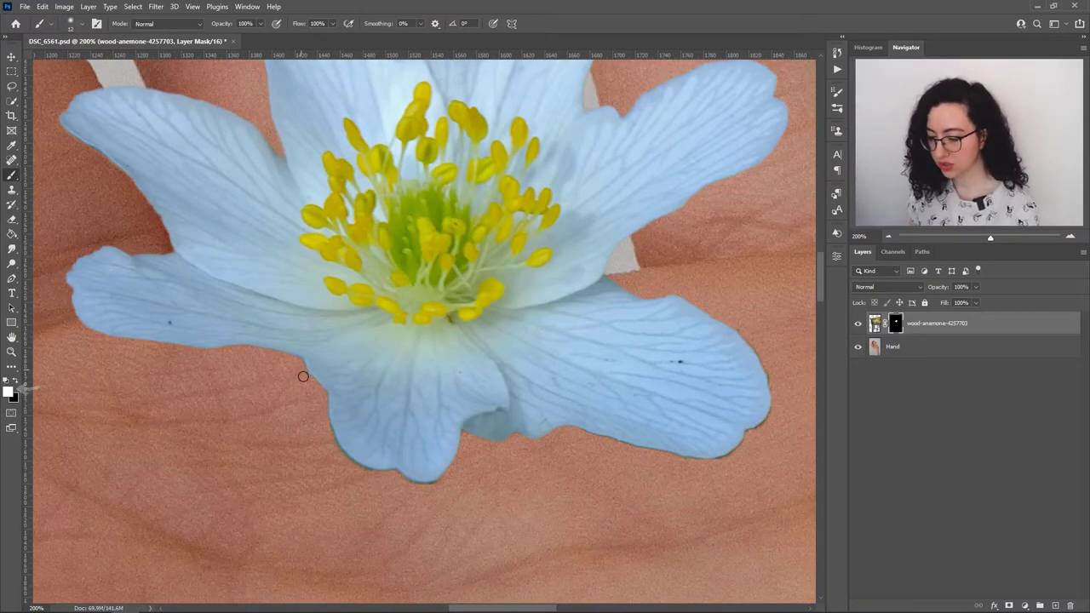
key(x)
mouse_move(326, 426)
mouse_down()
mouse_move(360, 471)
mouse_move(340, 452)
mouse_move(433, 485)
mouse_up()
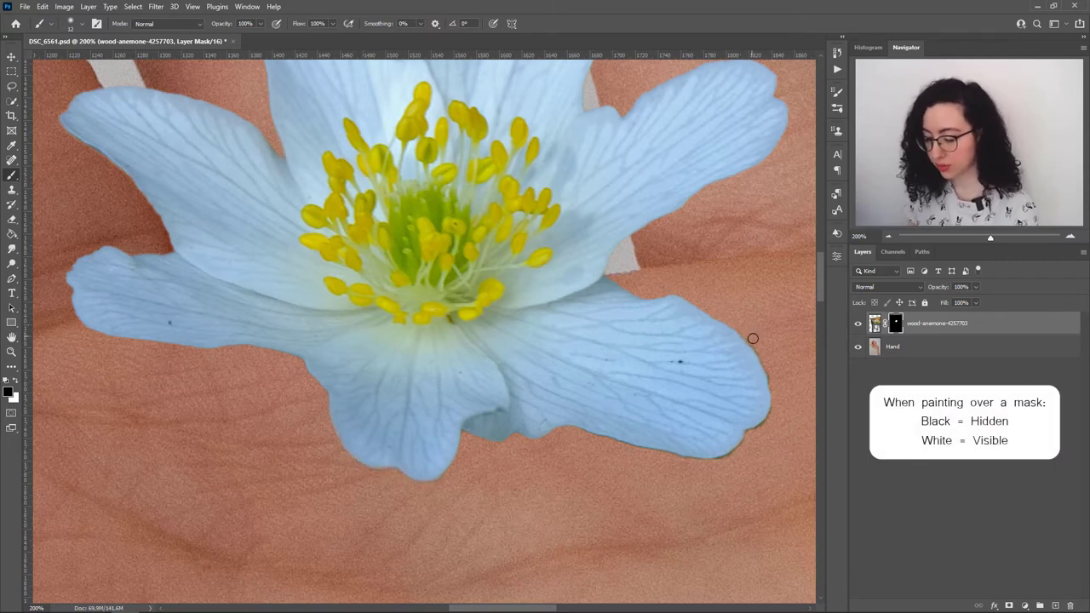
mouse_move(569, 431)
mouse_down()
mouse_move(706, 461)
mouse_move(731, 458)
mouse_move(769, 424)
mouse_up()
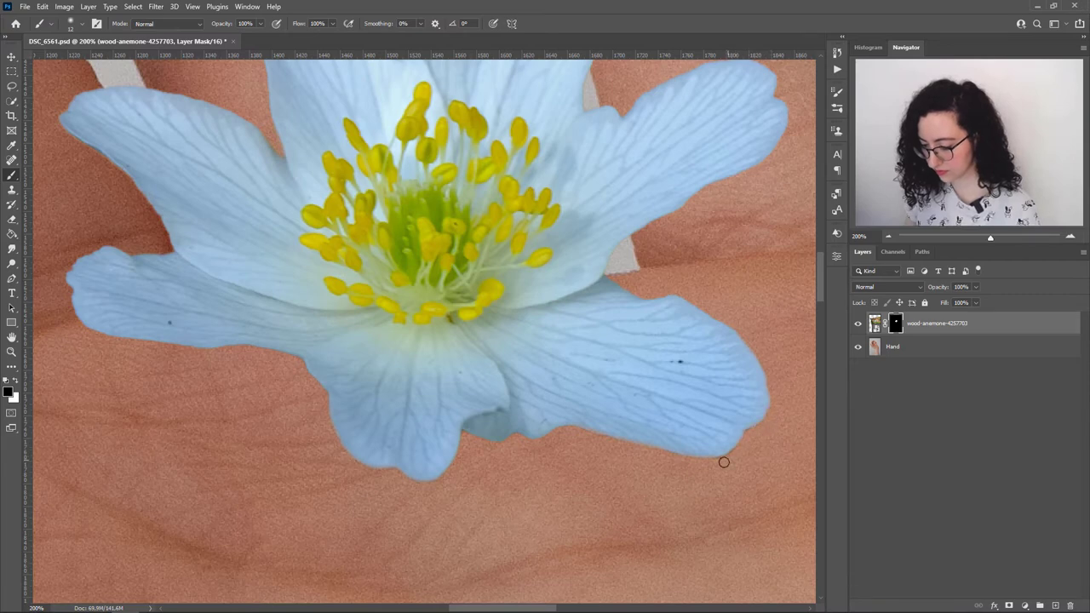
scroll(517, 364, up, 5)
key(ctrl+minus)
key(ctrl+minus)
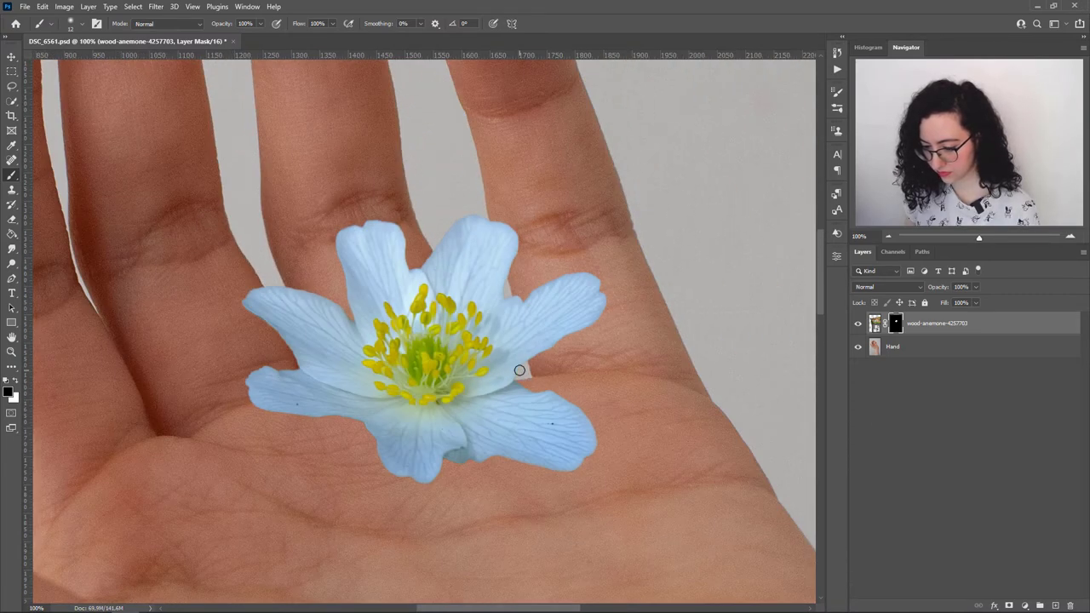
Step: Create a layer group named 'Flower' and move the anemone layer into it
click(1039, 605)
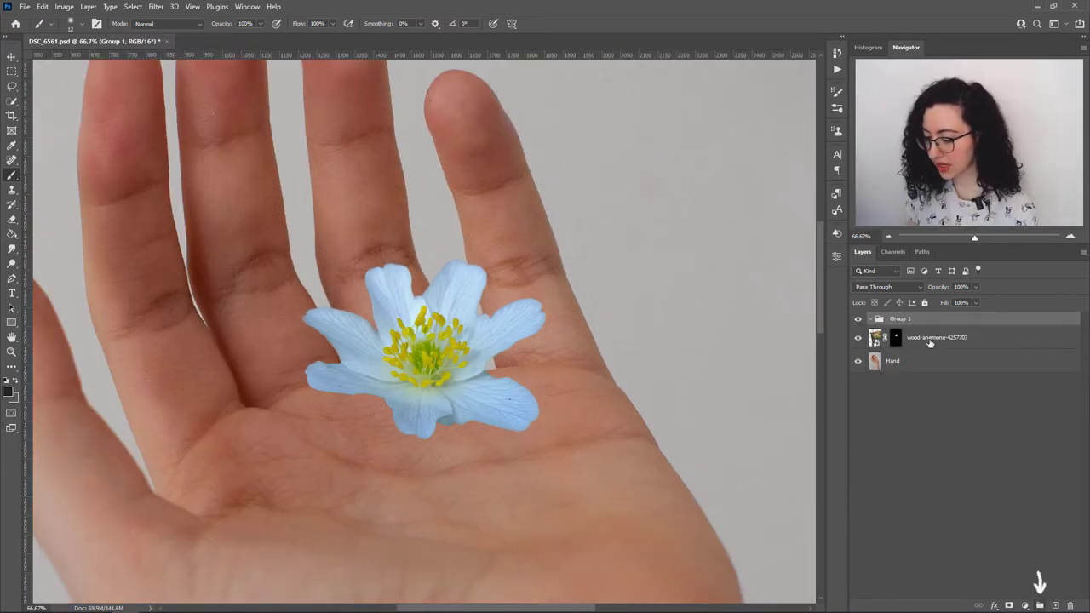
double_click(900, 317)
text(Flower)
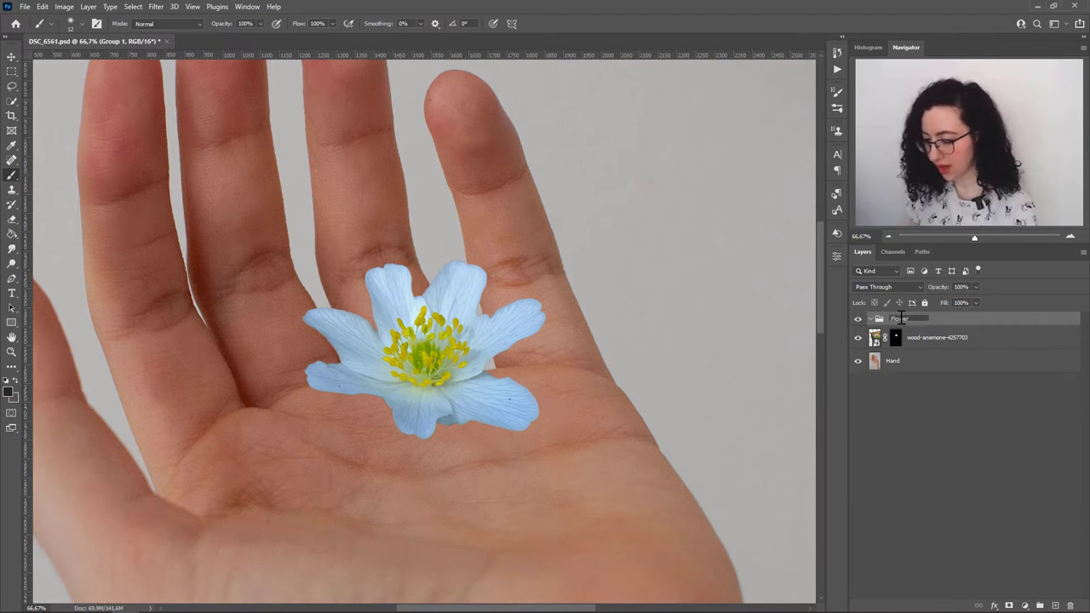
drag(937, 341, 925, 319)
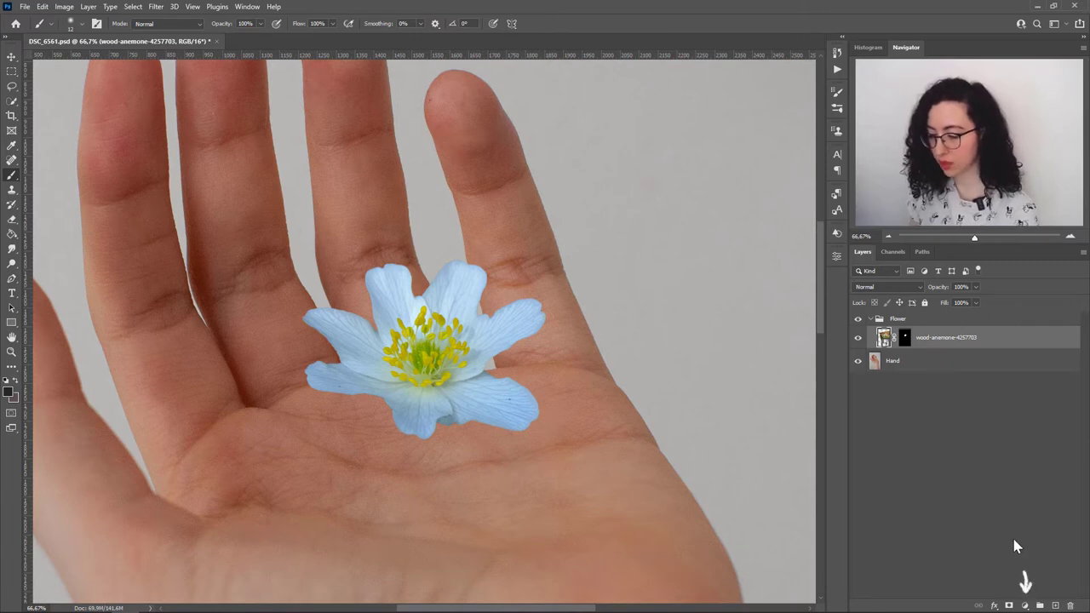
Step: Add a Curves 1 adjustment clipped to the anemone, lifting shadows and midtones to brighten it
click(1024, 606)
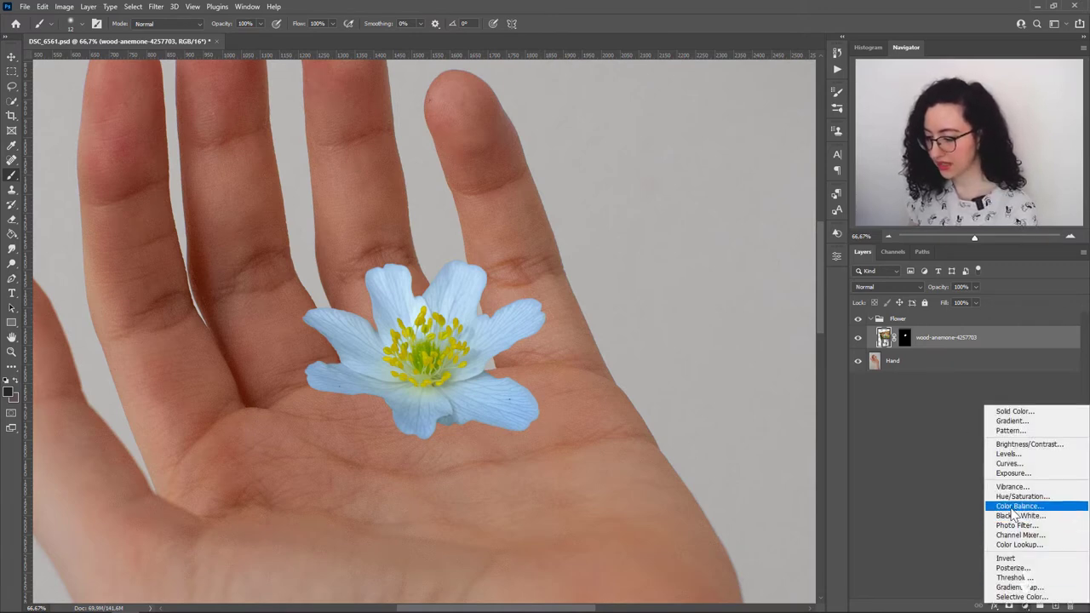
click(1007, 464)
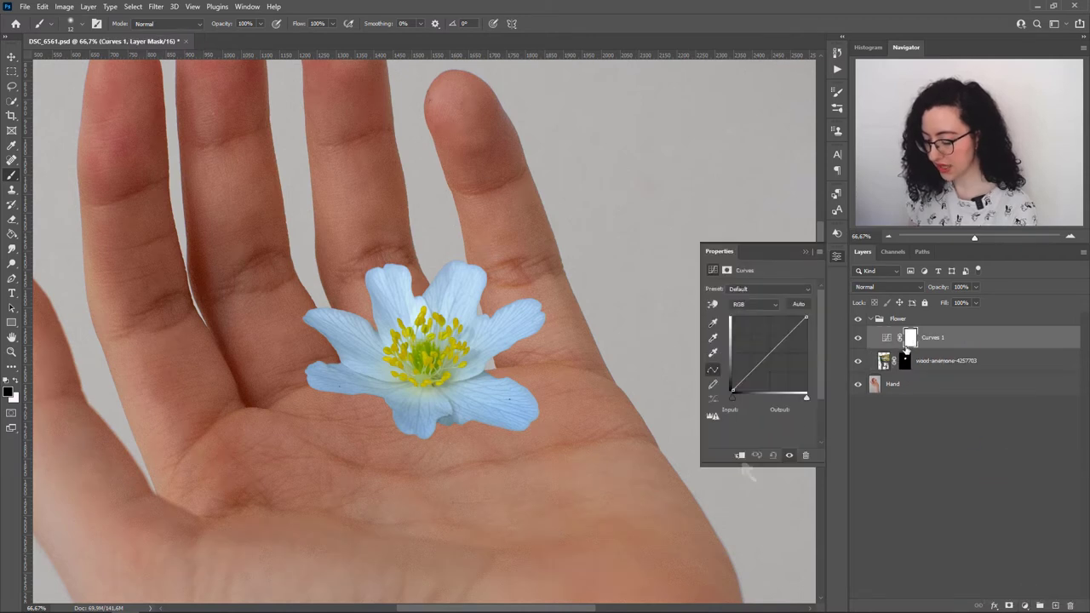
click(740, 456)
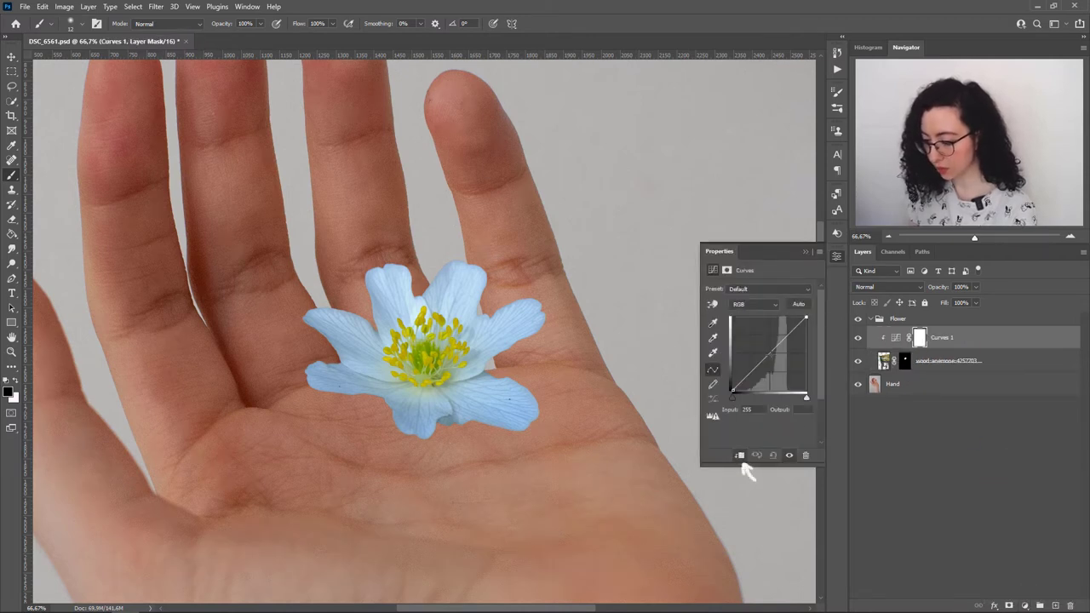
click(767, 352)
drag(742, 380, 748, 369)
drag(790, 332, 807, 317)
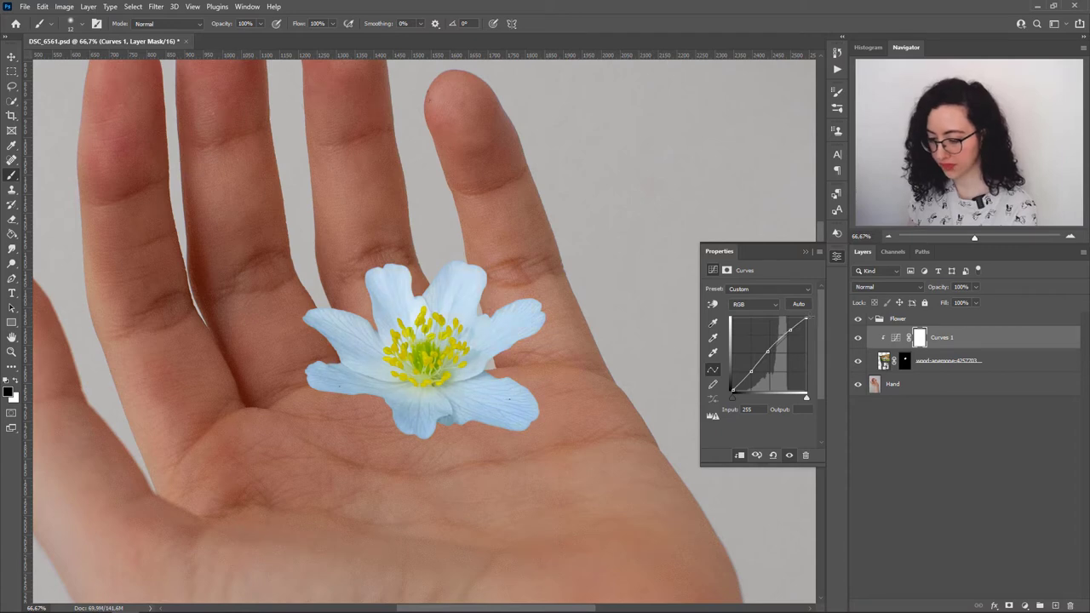
drag(767, 350, 731, 383)
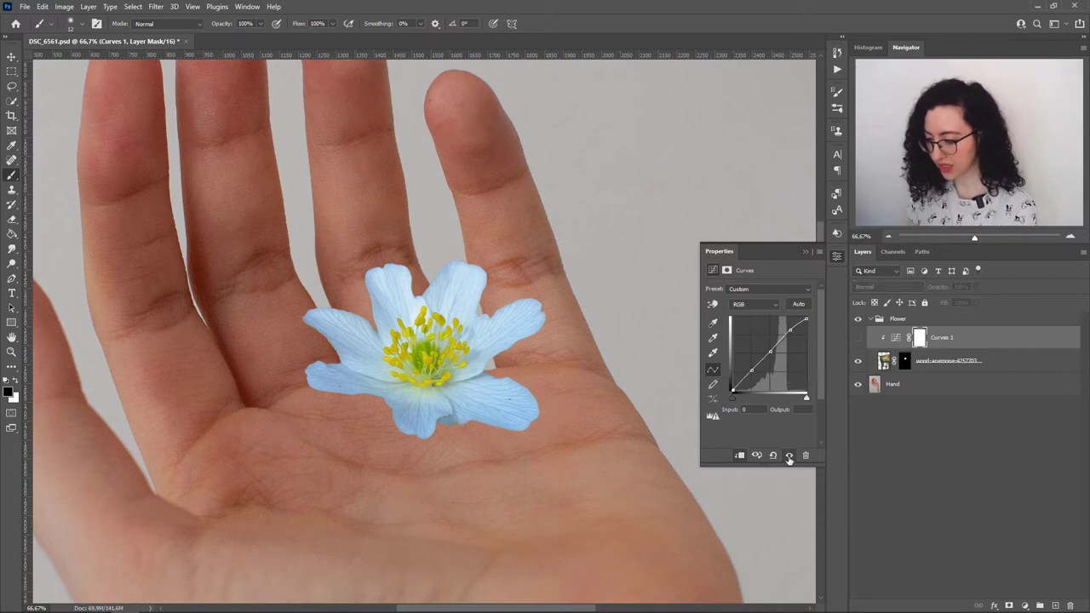
click(790, 455)
click(789, 455)
click(807, 252)
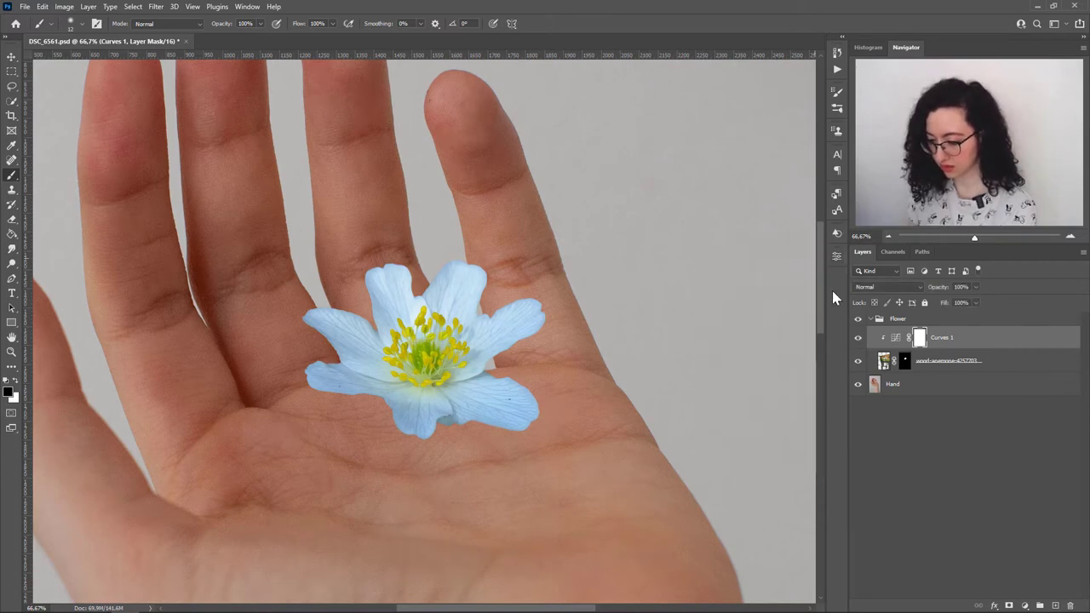
Step: Add a Hue/Saturation layer clipped to the anemone with Master hue -6 and saturation -7
click(1026, 605)
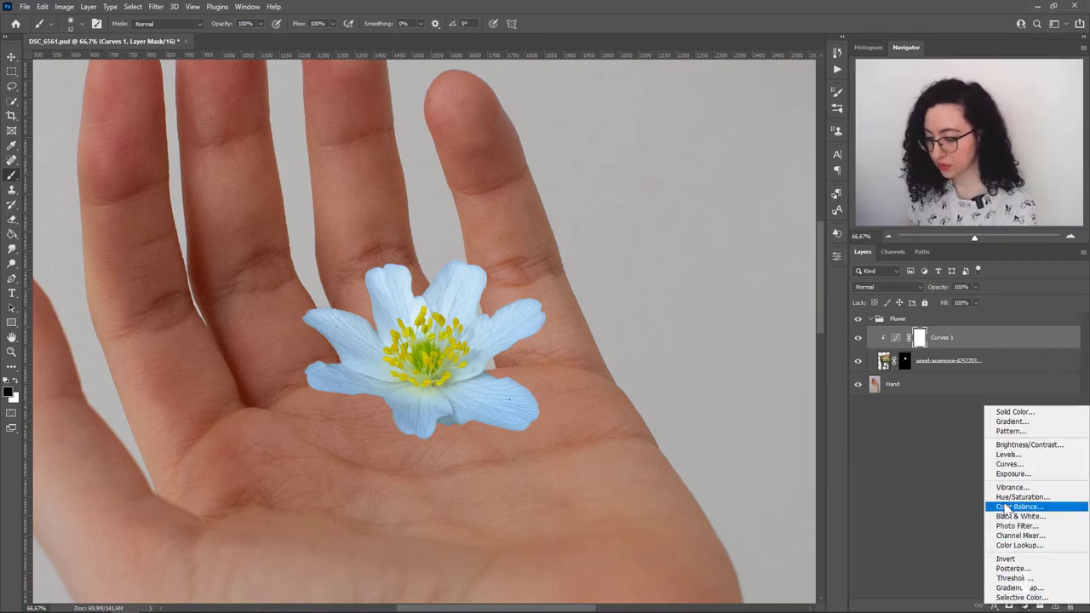
click(1005, 499)
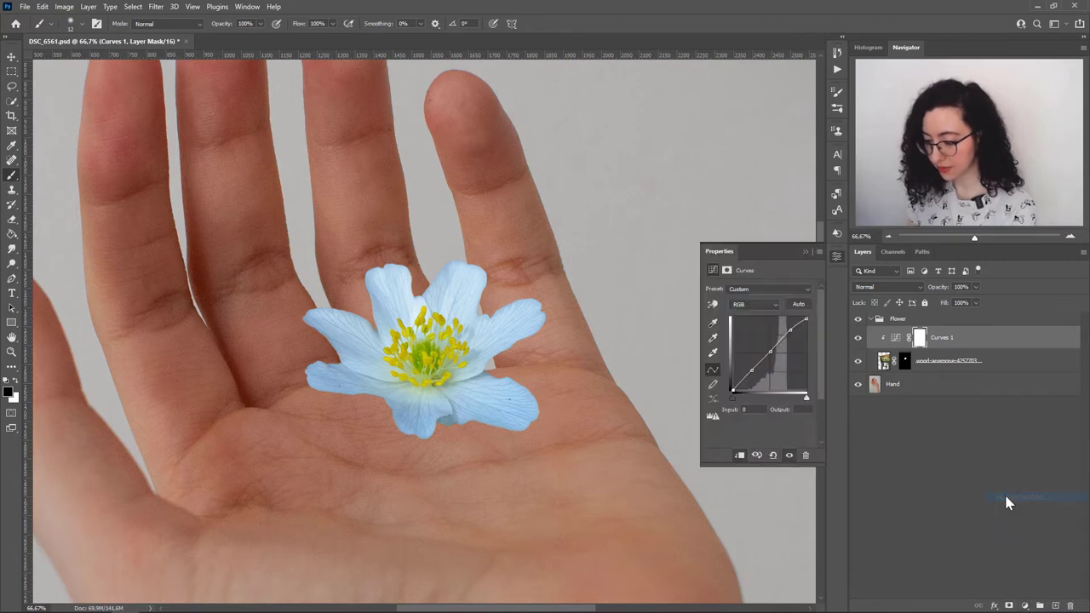
click(741, 458)
click(758, 331)
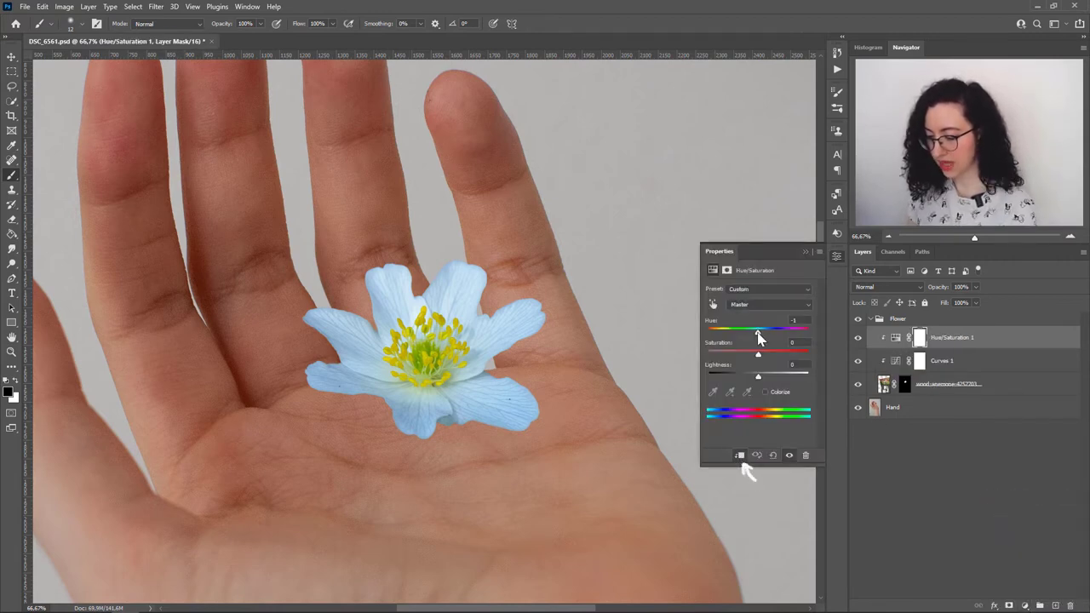
drag(755, 332, 761, 378)
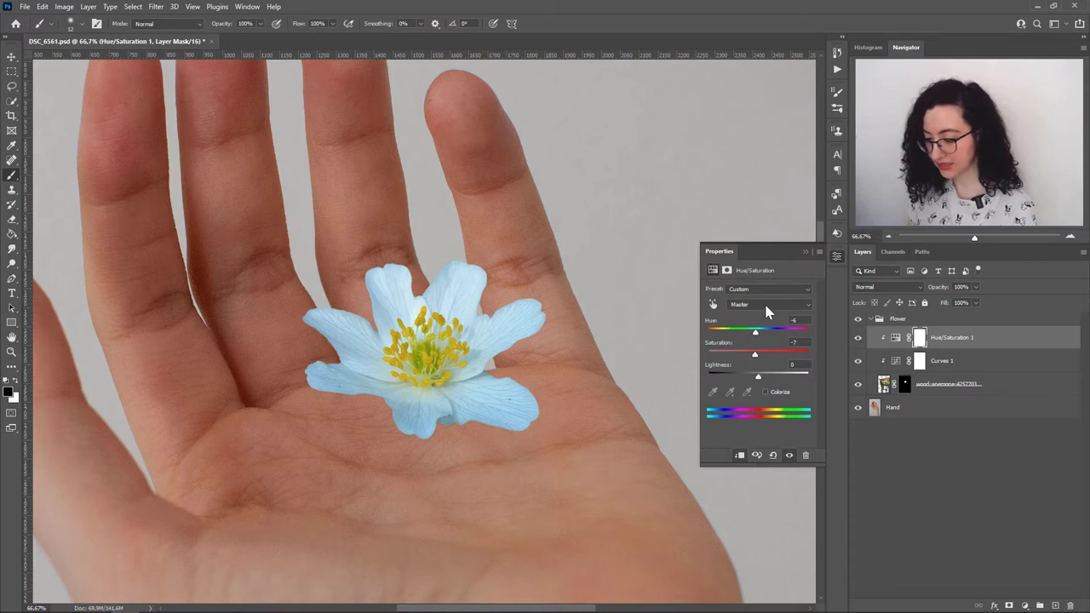
Step: Set the Blues range to saturation -53 and lightness -17, then place the flowers-5456681 photo
click(763, 304)
click(757, 356)
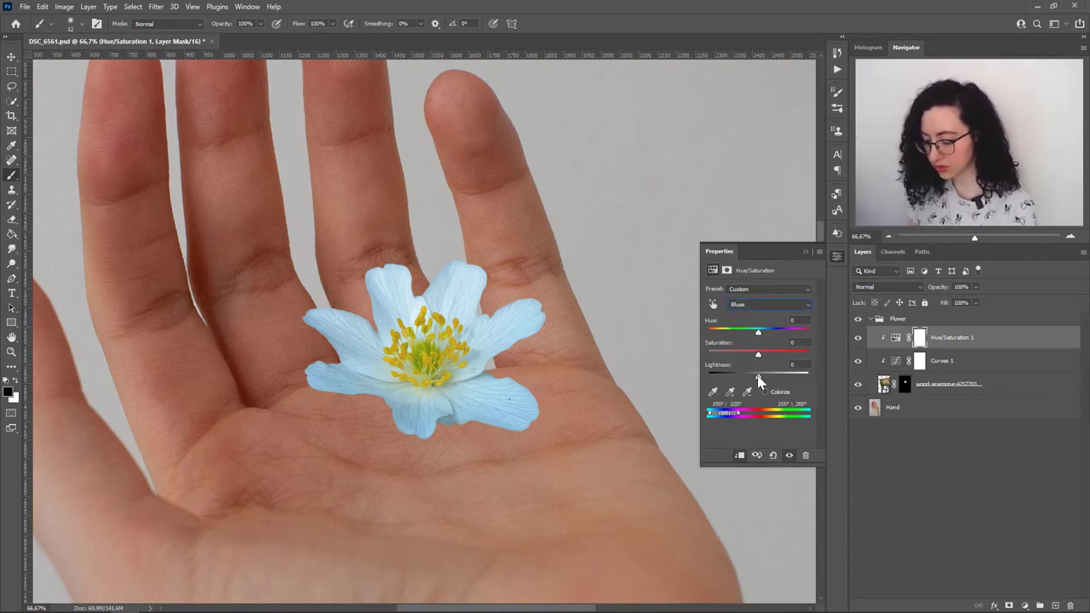
mouse_move(756, 379)
mouse_down()
mouse_move(743, 382)
mouse_move(778, 378)
mouse_move(742, 358)
mouse_move(732, 366)
mouse_move(751, 378)
mouse_up()
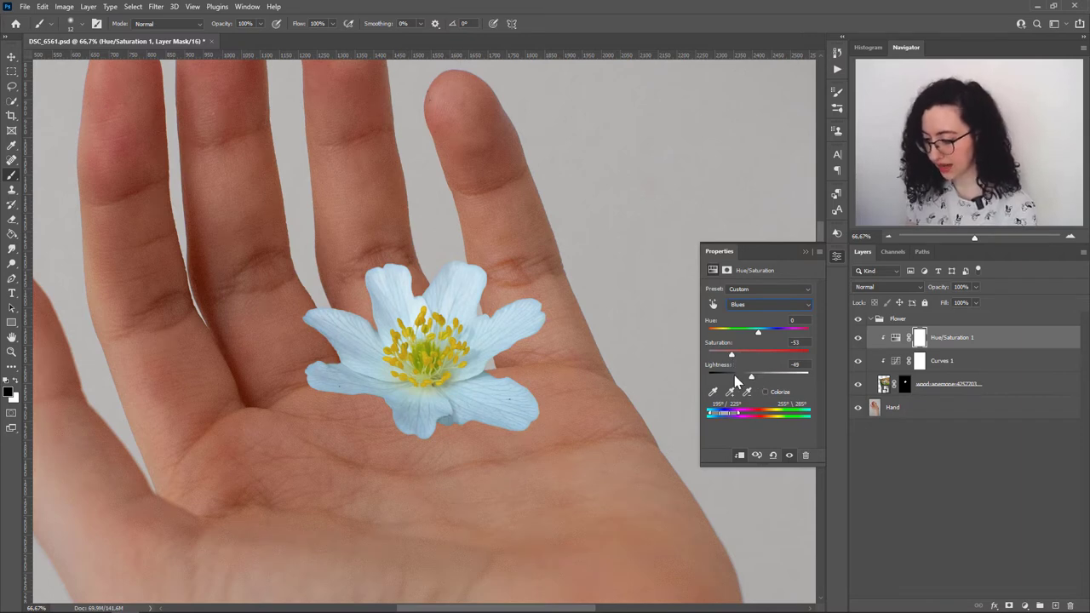
click(788, 455)
click(789, 456)
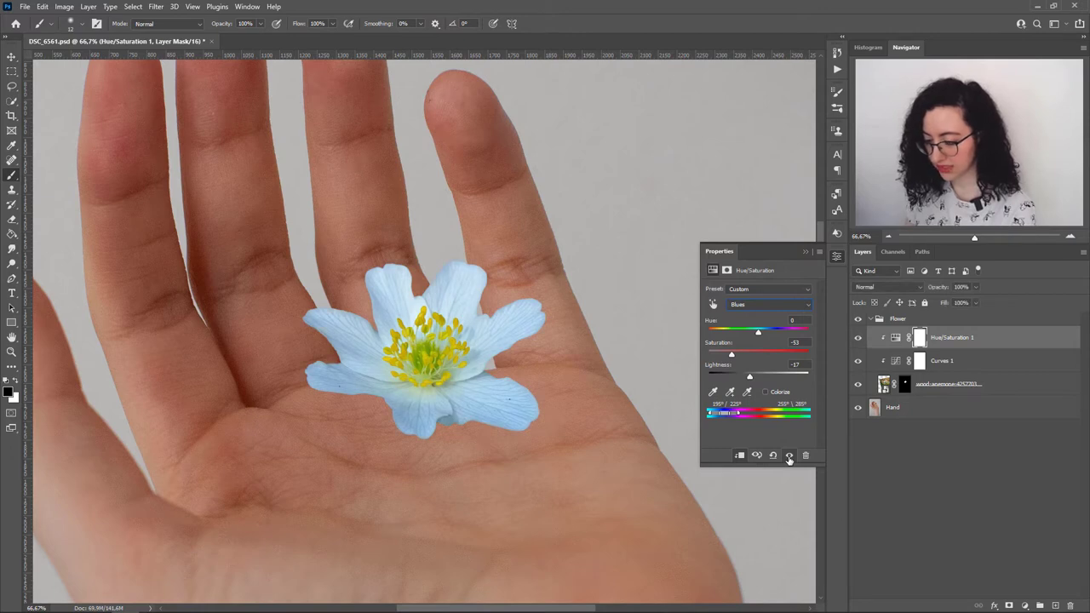
click(788, 456)
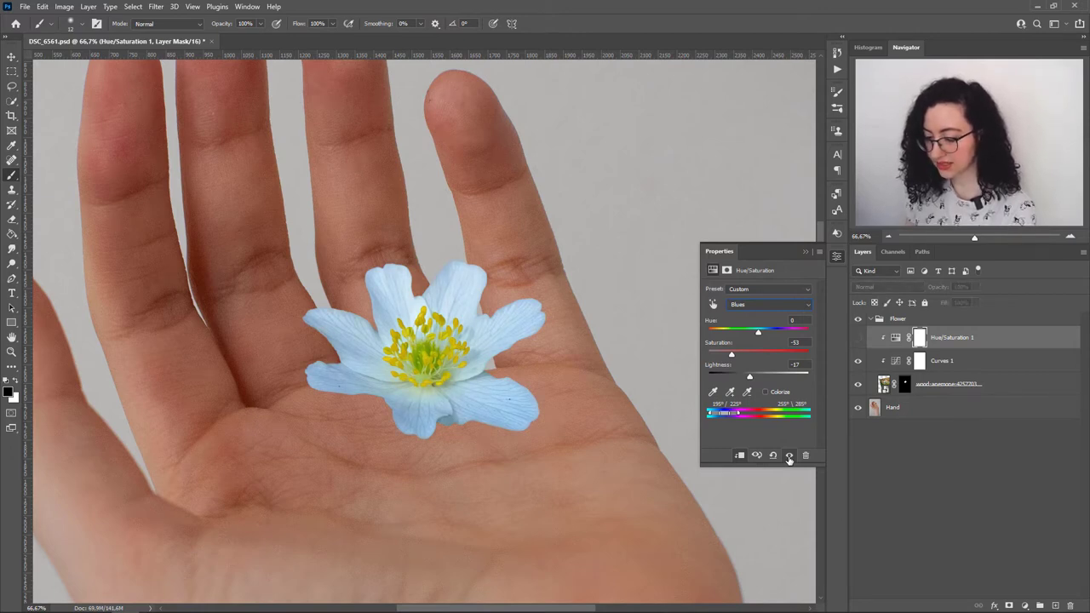
click(788, 456)
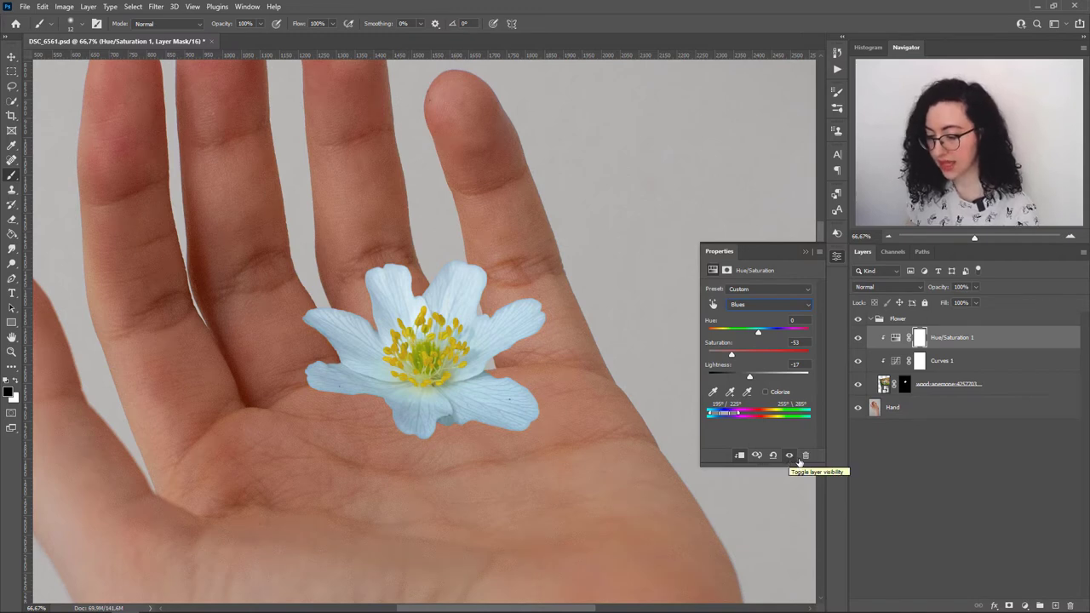
click(807, 254)
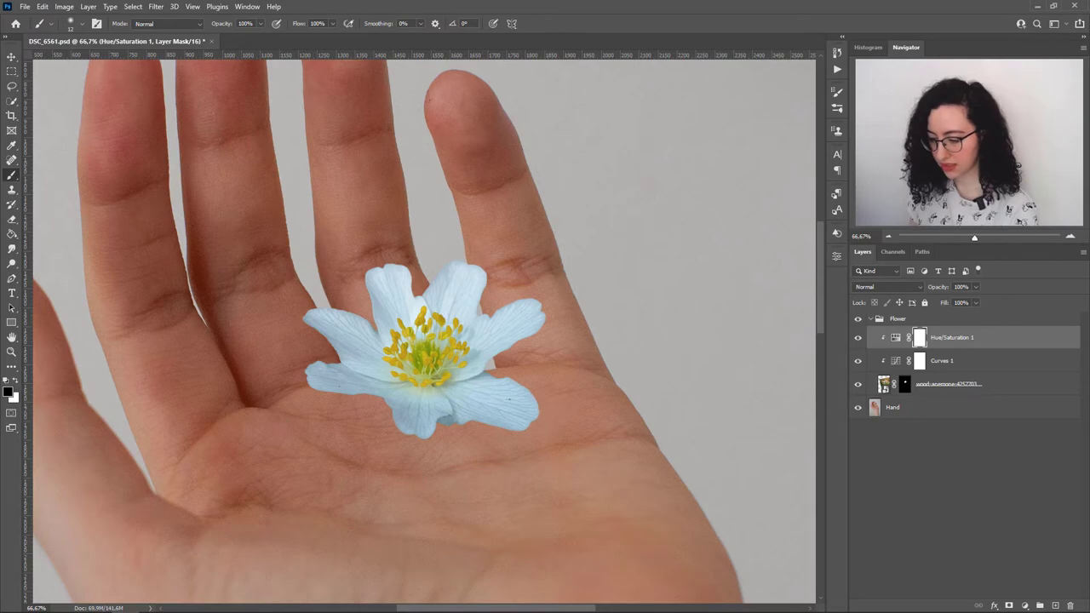
drag(188, 423, 449, 407)
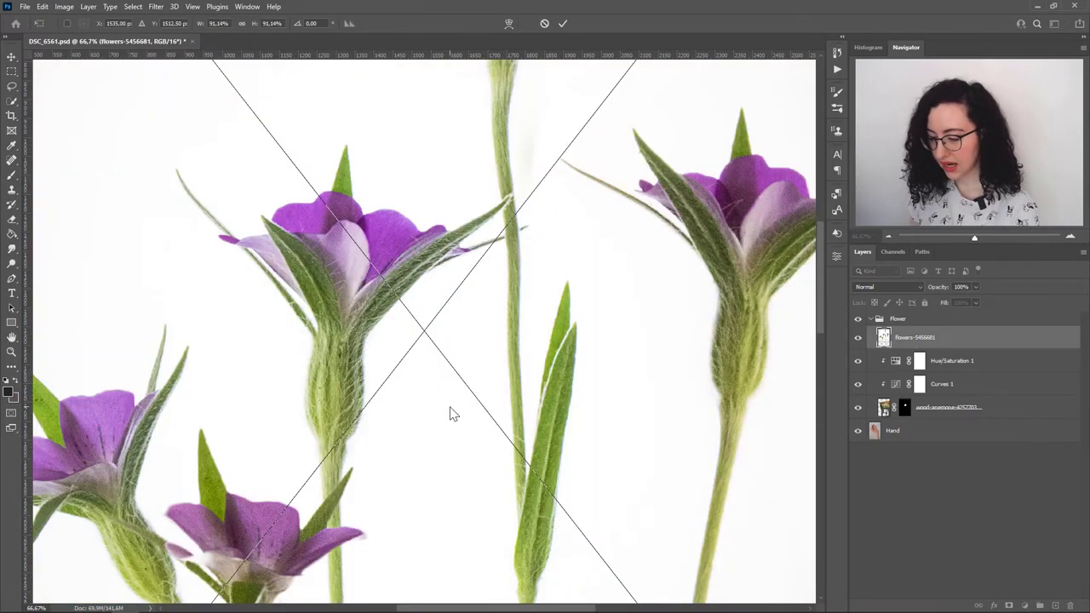
Step: Commit the flowers-5456681 photo at 91.14% scale and lasso its right-hand stem
key(ctrl+minus)
key(ctrl+minus)
key(ctrl+minus)
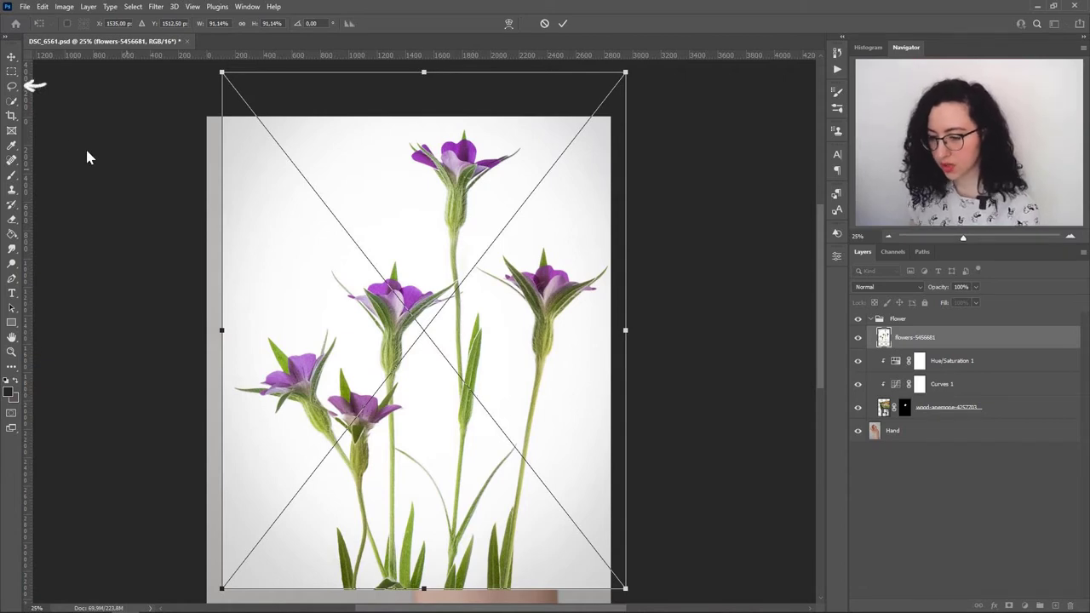
click(12, 87)
mouse_move(559, 362)
mouse_down()
mouse_move(534, 352)
mouse_move(526, 361)
mouse_move(513, 513)
mouse_move(555, 356)
mouse_up()
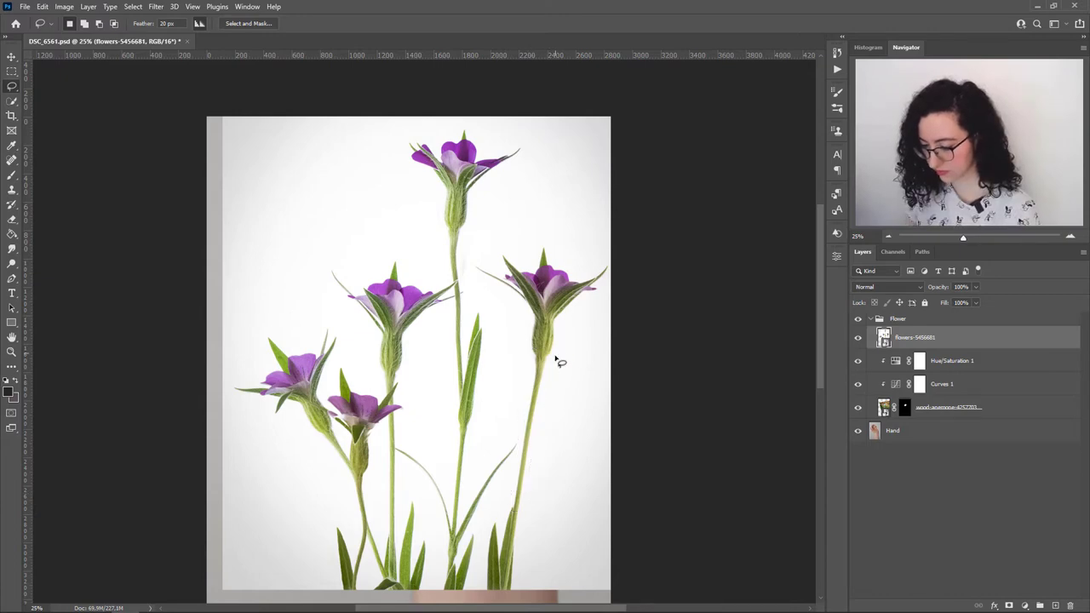
Step: Copy the lassoed stem to Layer 1, delete the flowers photo layer, and move Layer 1 below the anemone
key(ctrl+j)
click(936, 364)
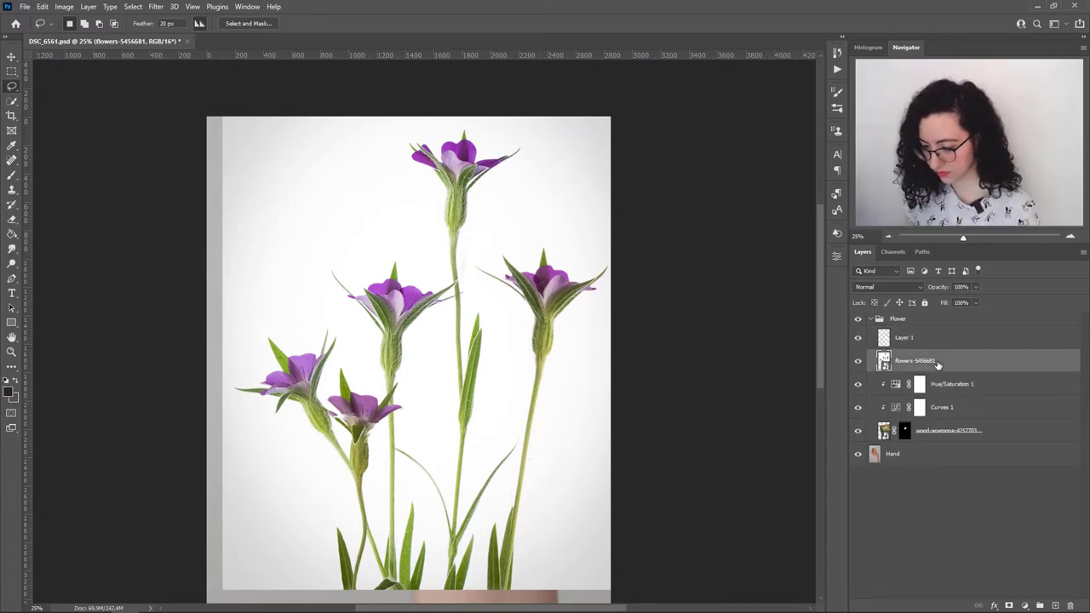
key(Delete)
key(w)
click(913, 341)
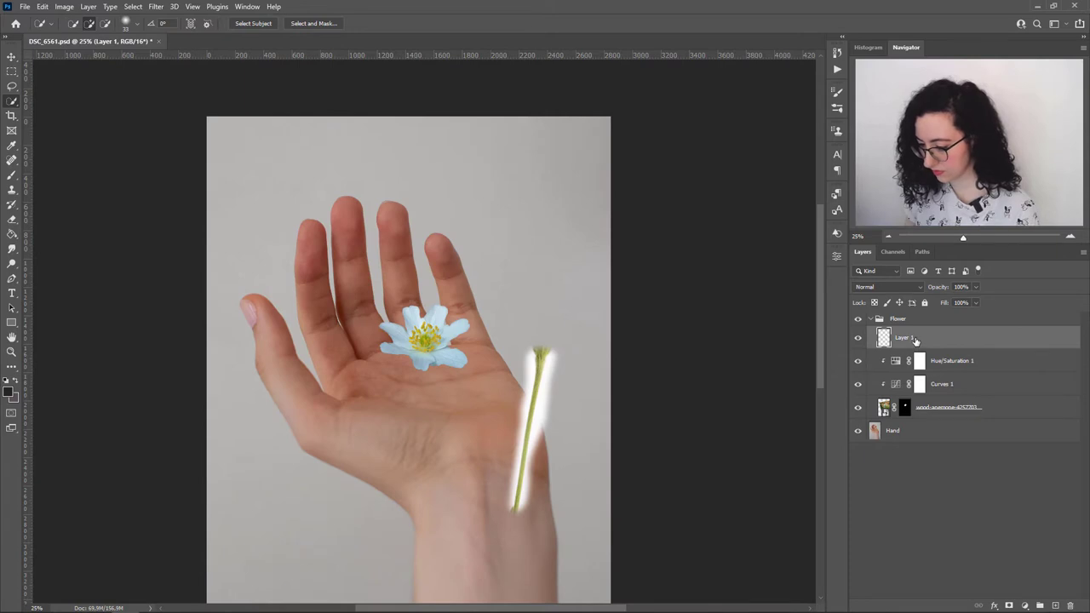
drag(913, 349, 913, 415)
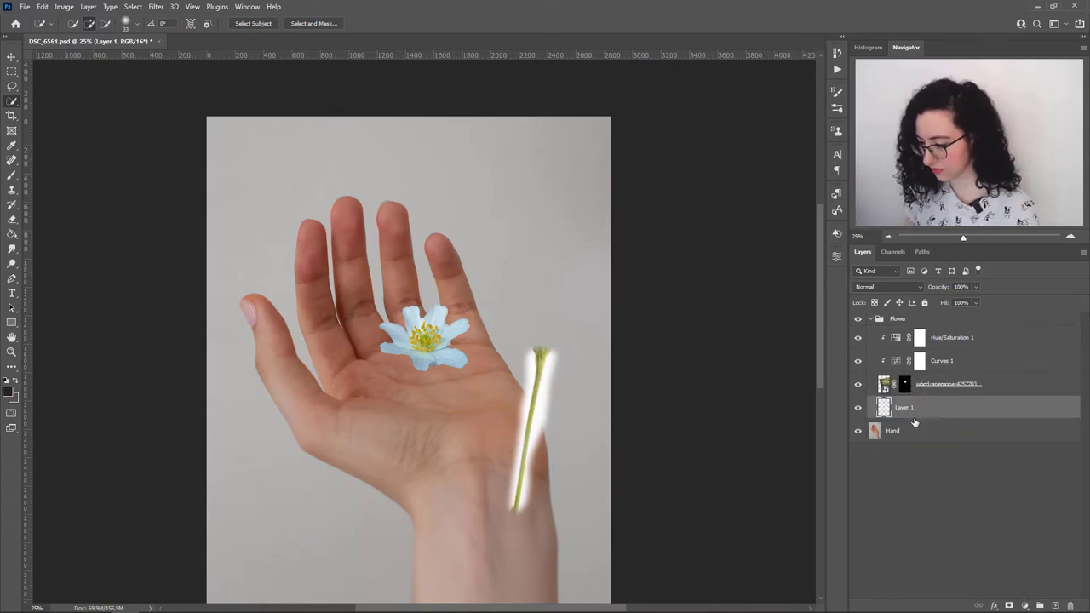
Step: Create a new layer group named 'Stem' for the stem layer
click(1038, 606)
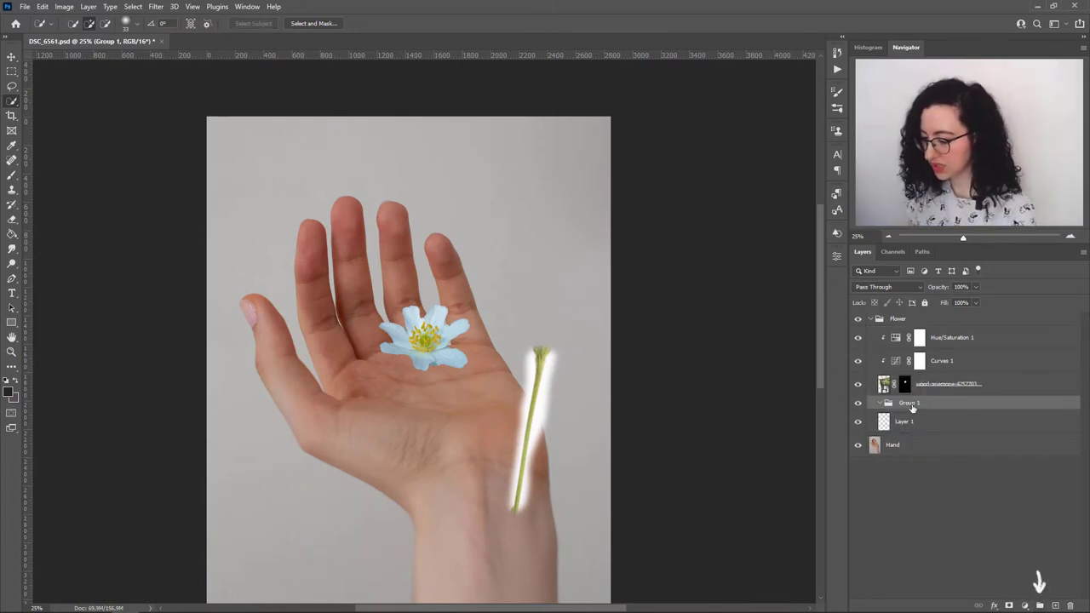
double_click(912, 407)
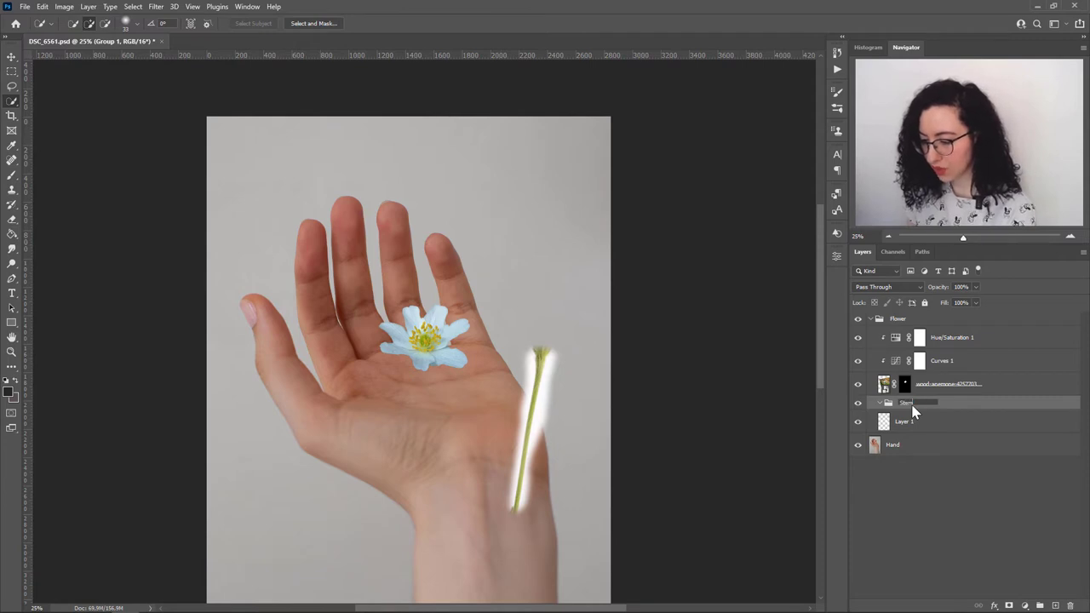
key(Return)
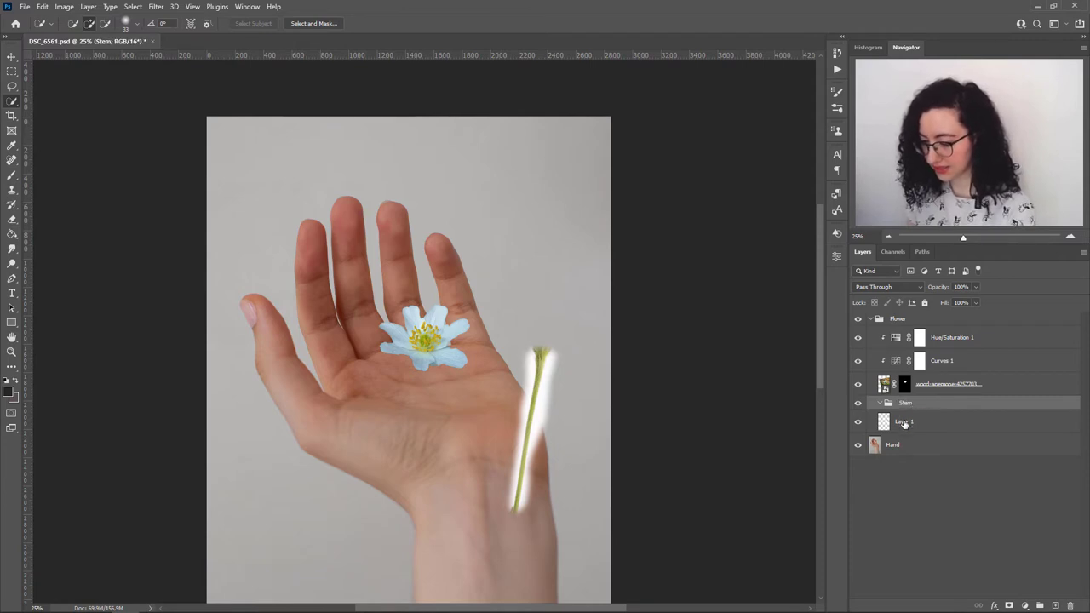
click(908, 420)
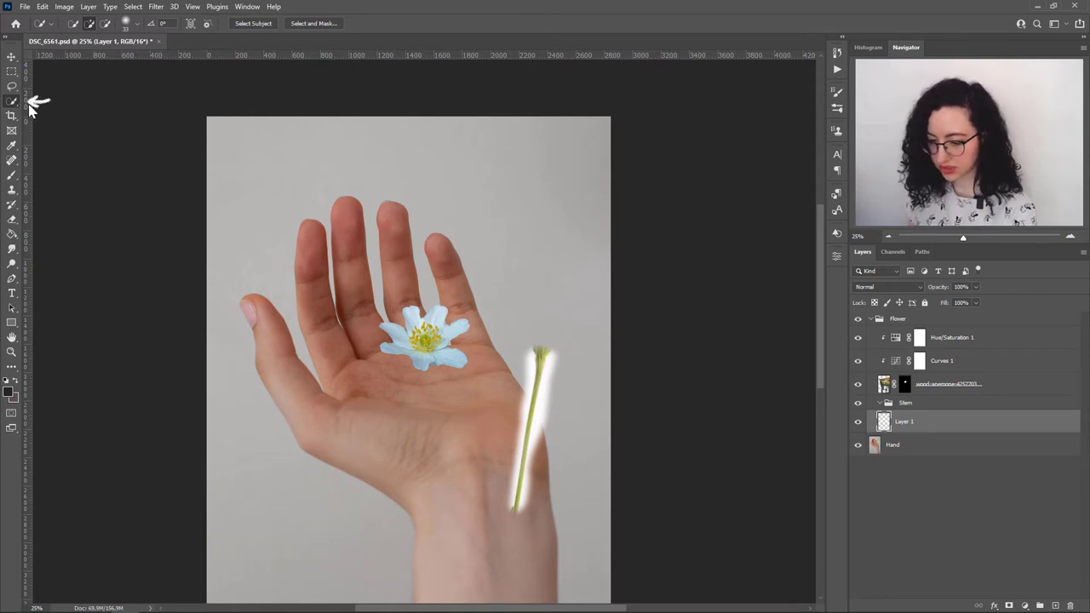
Step: Mask the stem with Select Subject, then move it under the flower, tilted about 15° and scaled to about 131%
click(258, 24)
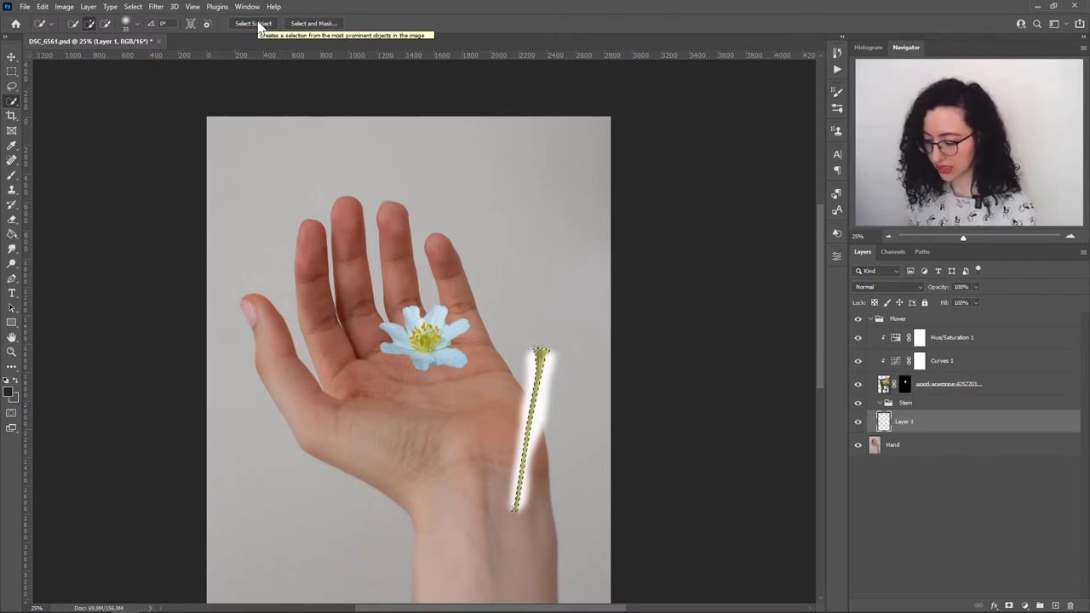
click(1010, 605)
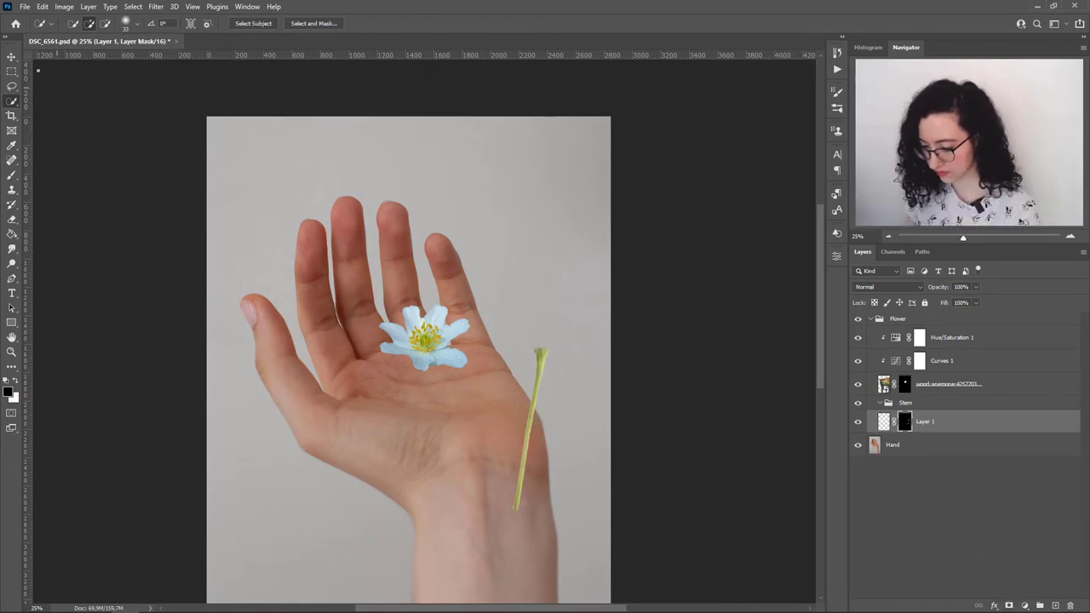
key(ctrl+t)
drag(533, 351, 438, 368)
drag(490, 339, 499, 292)
drag(438, 374, 431, 413)
key(ctrl+plus)
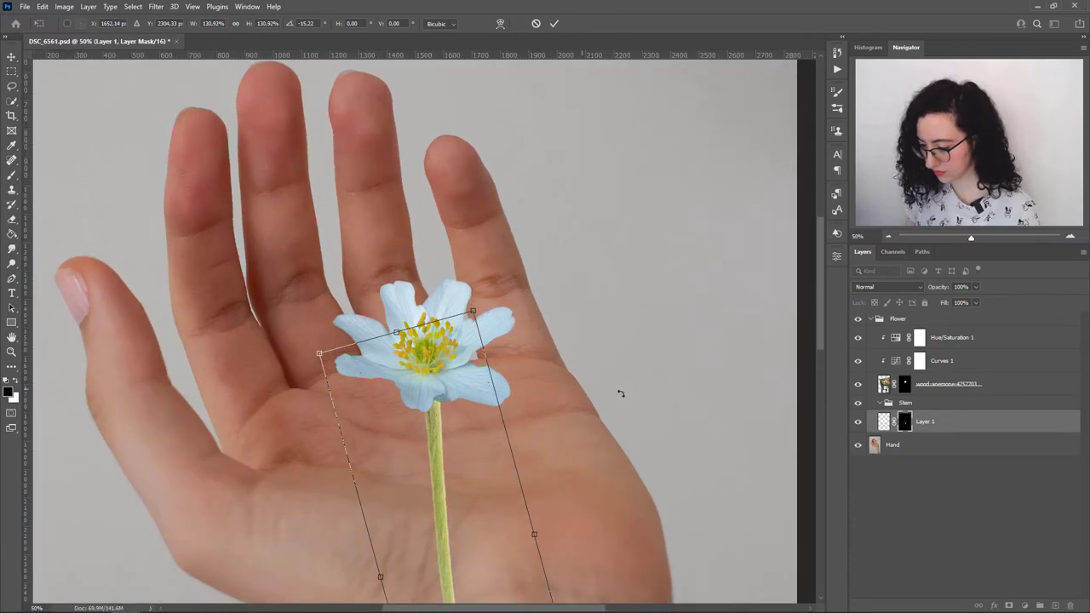
scroll(621, 393, down, 5)
key(Return)
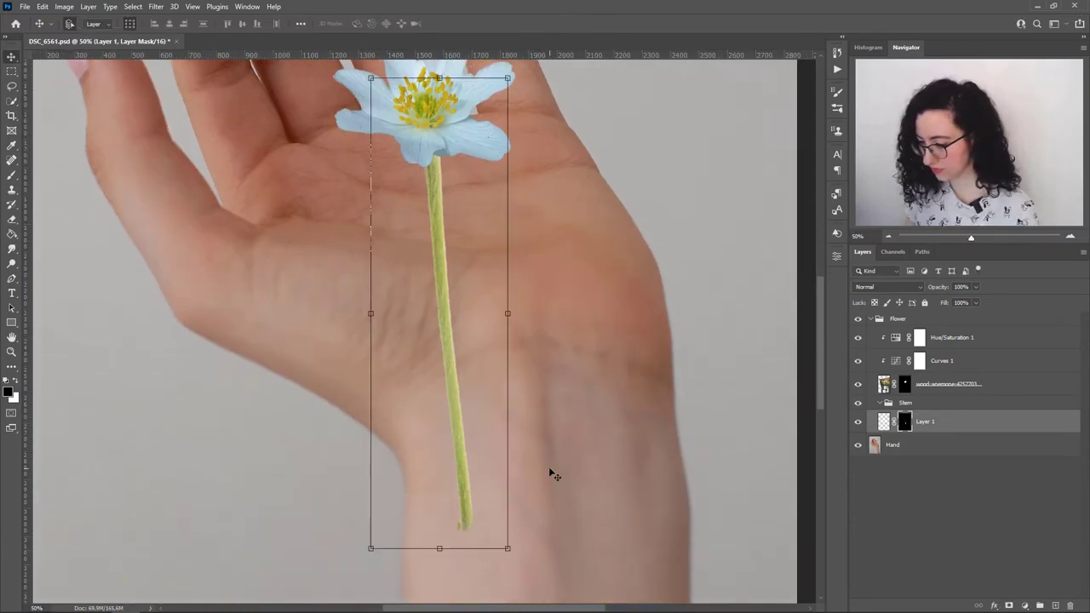
Step: Rotate the stem to angle toward the wrist and shift it right beneath the flower
drag(516, 71, 430, 447)
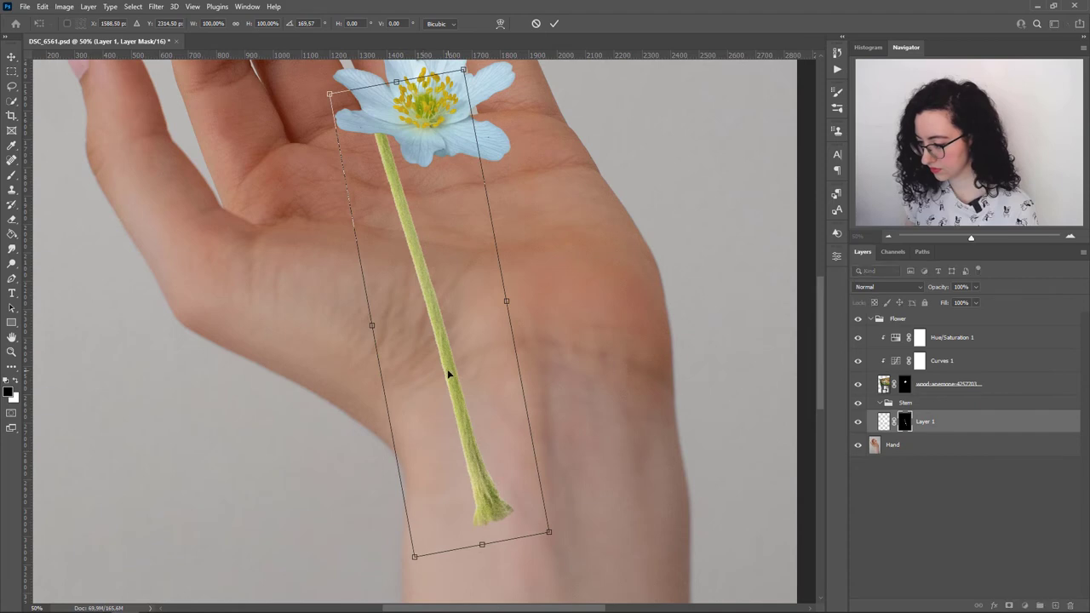
drag(450, 377, 500, 370)
key(Return)
Step: Convert the stem to a smart object and Liquify its top and middle into a gentle curve with Forward Warp
right_click(937, 421)
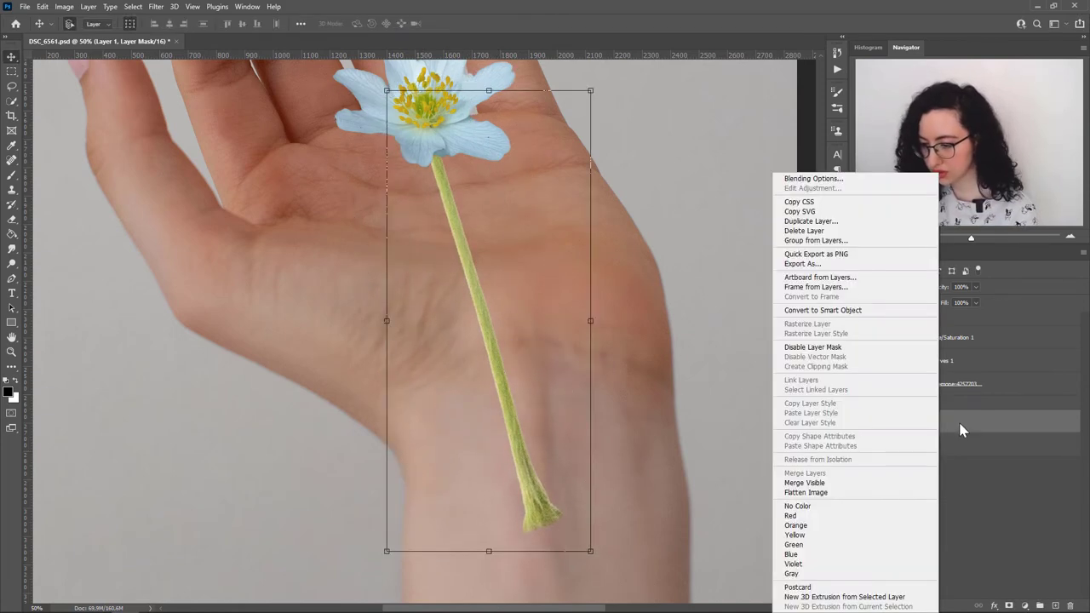
click(876, 310)
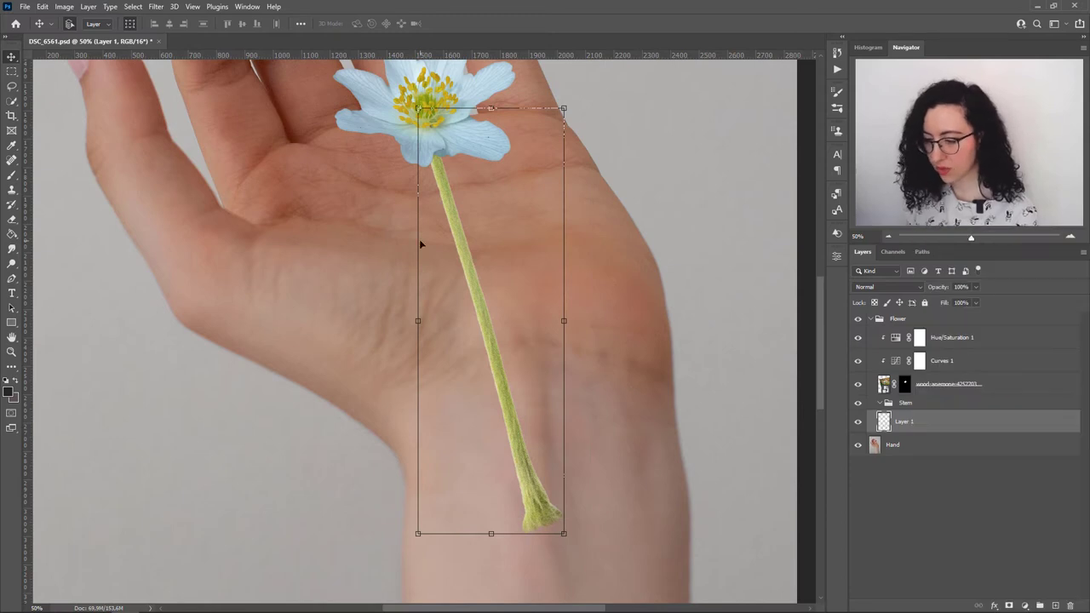
click(156, 7)
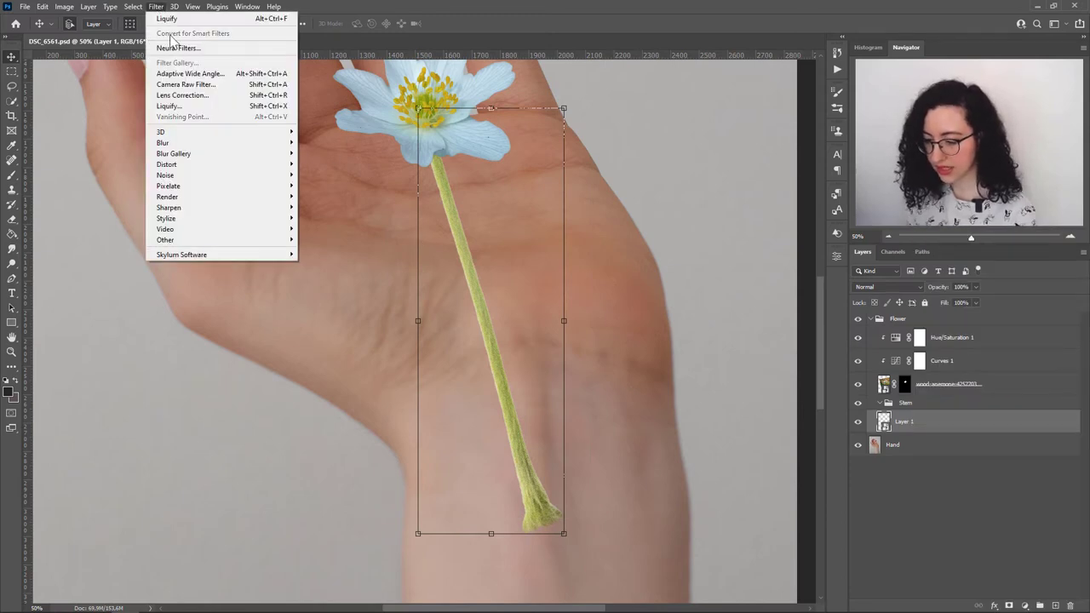
click(170, 106)
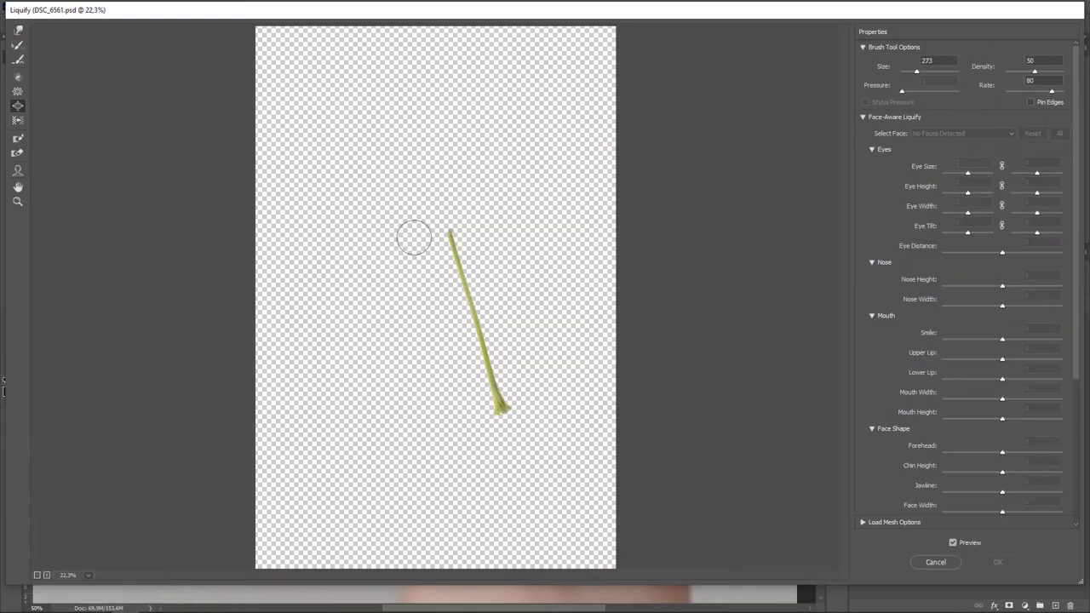
click(18, 31)
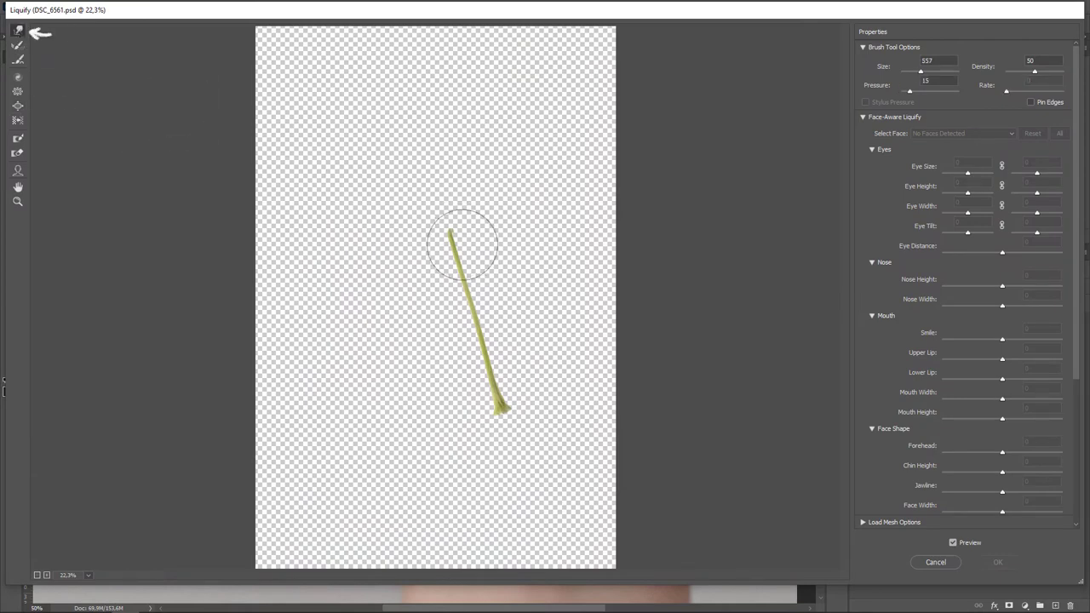
key(ctrl+plus)
key(ctrl+plus)
key(ctrl+plus)
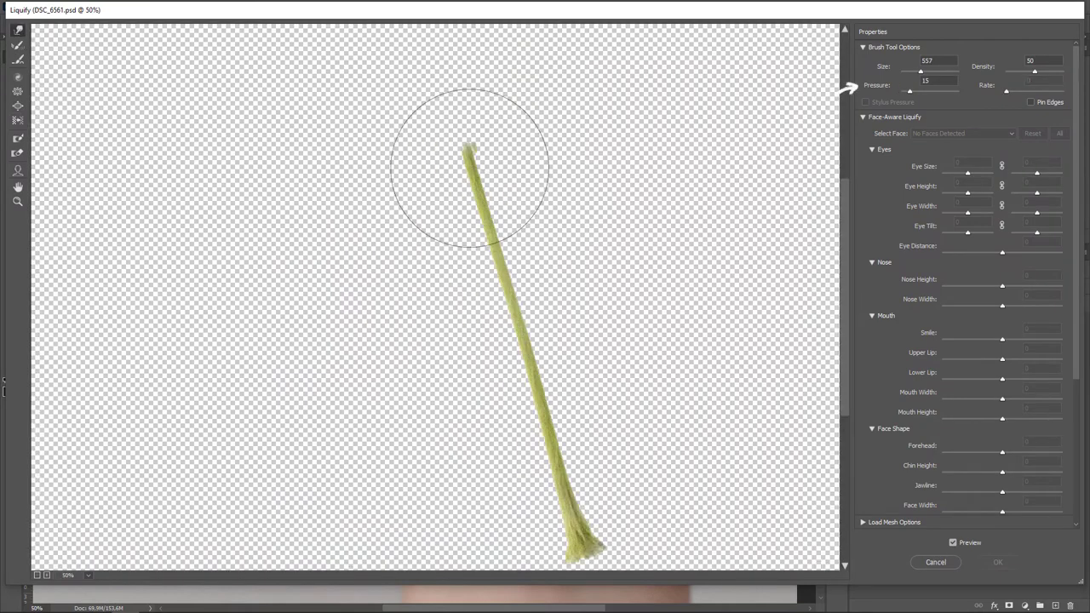
mouse_move(466, 269)
mouse_down()
mouse_move(492, 287)
mouse_move(442, 319)
mouse_move(399, 264)
mouse_move(466, 204)
mouse_move(435, 196)
mouse_move(464, 213)
mouse_move(454, 149)
mouse_move(467, 138)
mouse_move(529, 375)
mouse_move(582, 392)
mouse_move(598, 448)
mouse_move(549, 479)
mouse_move(595, 472)
mouse_move(592, 408)
mouse_move(523, 365)
mouse_move(579, 460)
mouse_move(507, 317)
mouse_move(476, 284)
mouse_move(490, 221)
mouse_move(589, 366)
mouse_move(562, 478)
mouse_move(599, 503)
mouse_move(553, 533)
mouse_move(587, 525)
mouse_move(574, 446)
mouse_move(576, 483)
mouse_move(554, 518)
mouse_move(592, 536)
mouse_move(552, 540)
mouse_move(543, 528)
mouse_move(579, 411)
mouse_up()
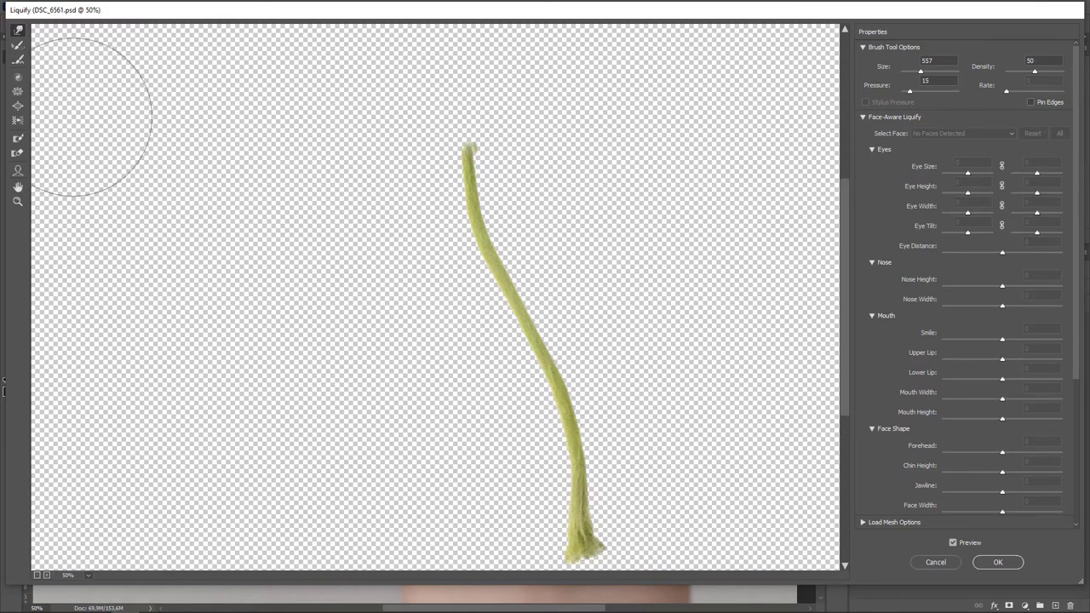
click(18, 108)
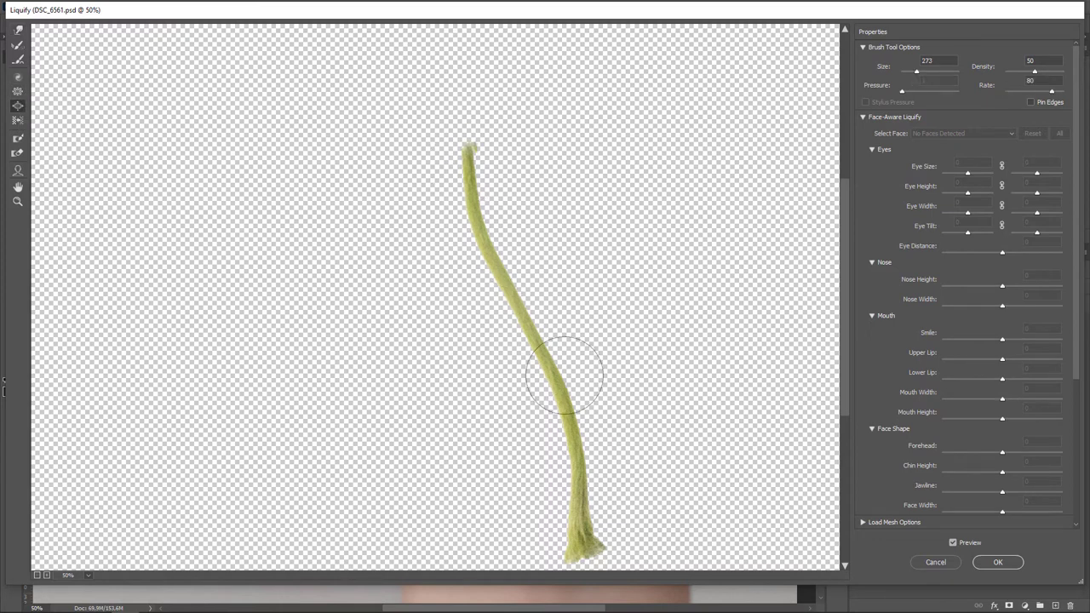
mouse_move(525, 289)
mouse_down()
mouse_move(553, 343)
mouse_move(516, 304)
mouse_move(613, 378)
mouse_up()
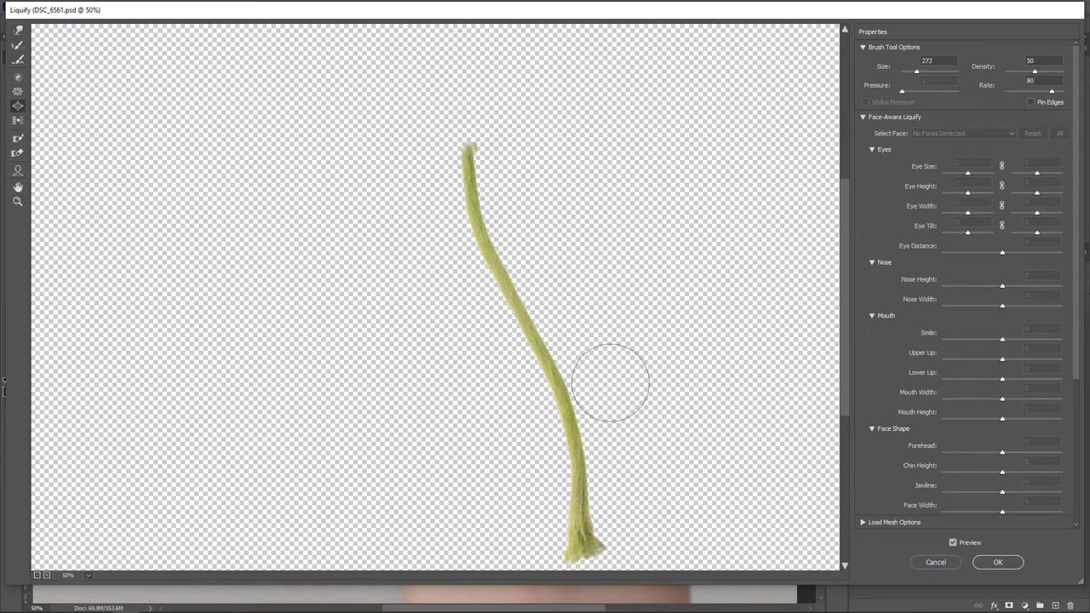
click(997, 562)
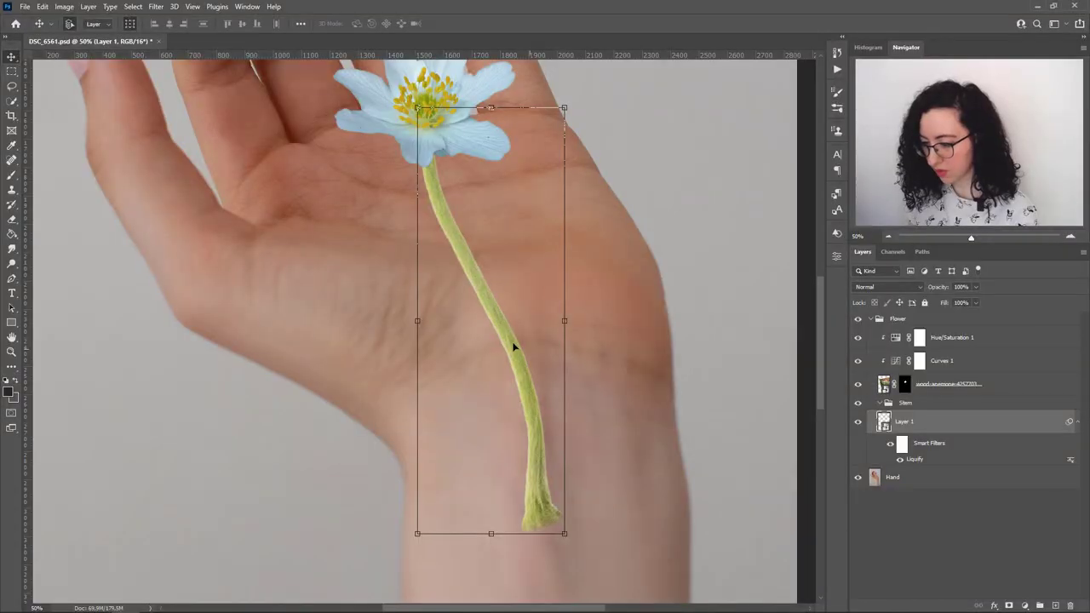
Step: Nudge the stem into place and add a clipped Levels 1 adjustment set to 20, 1.09, 255
drag(505, 338, 508, 335)
scroll(670, 418, up, 3)
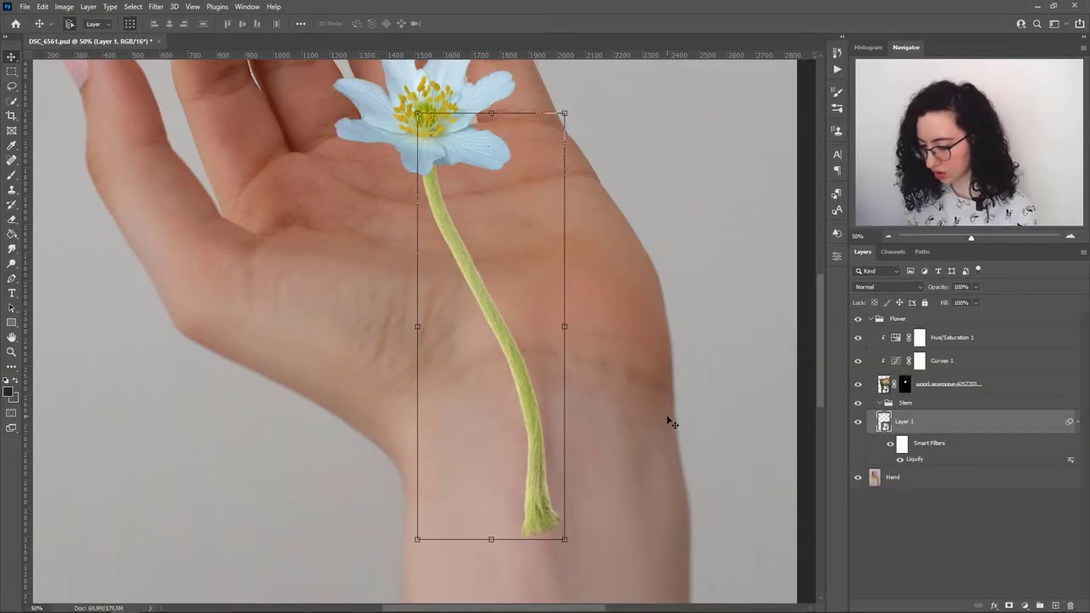
drag(529, 423, 528, 419)
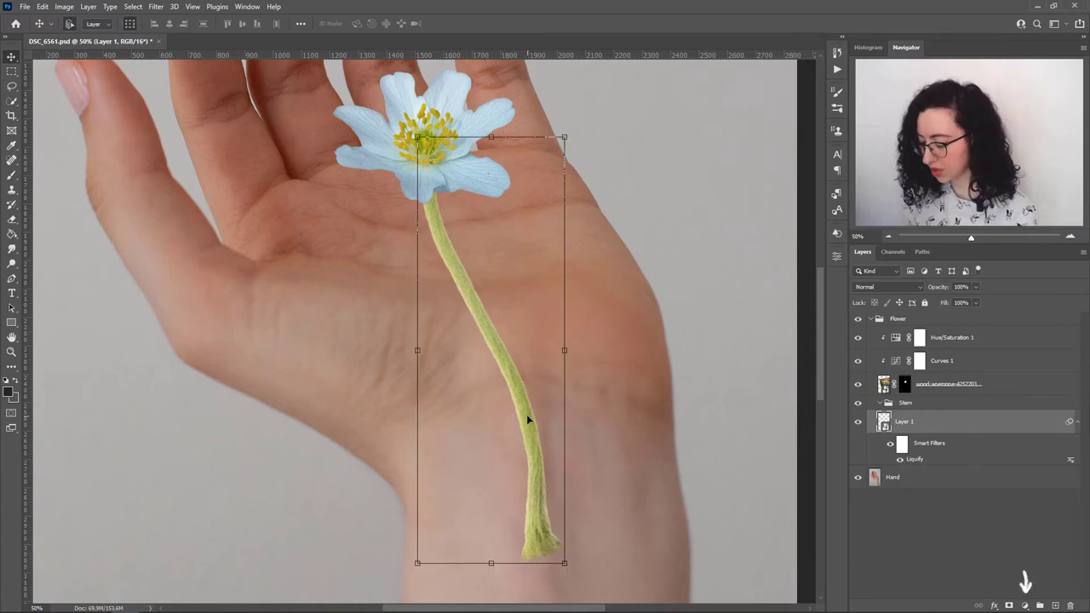
click(1025, 605)
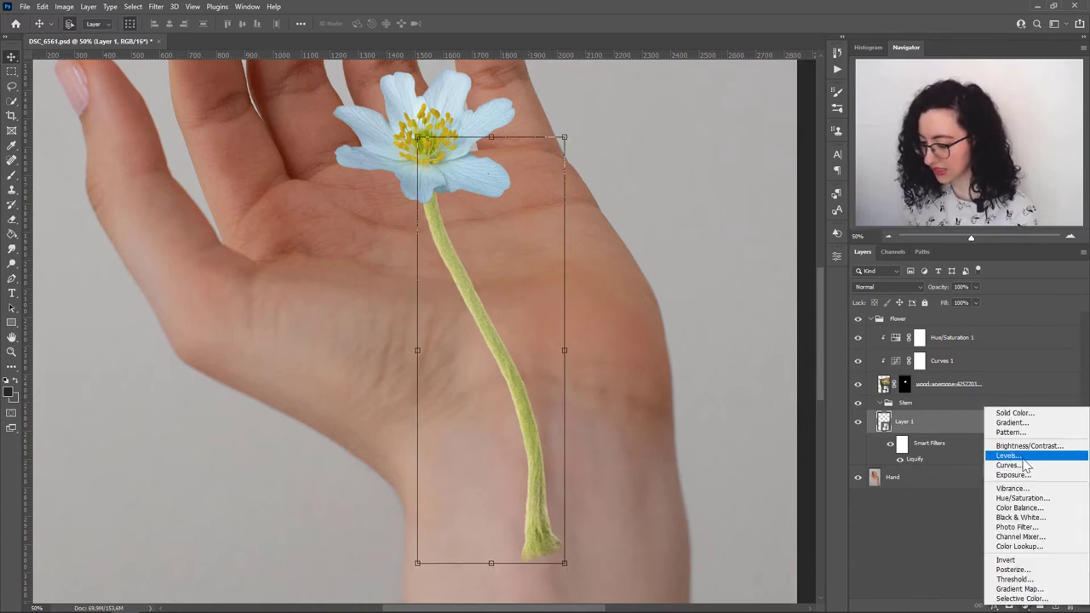
click(997, 464)
click(740, 456)
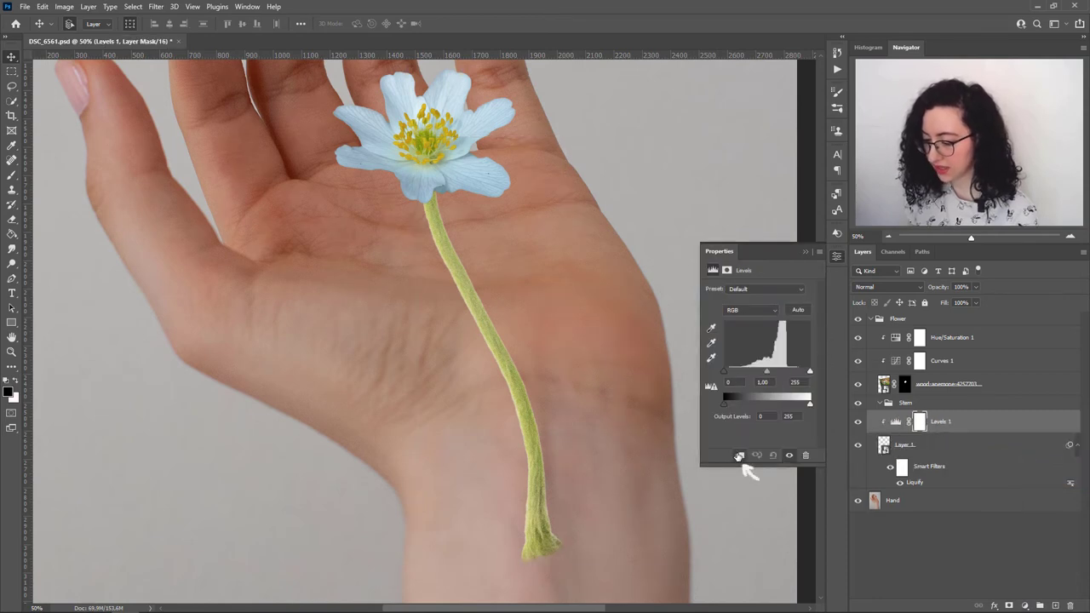
drag(724, 371, 833, 373)
click(804, 251)
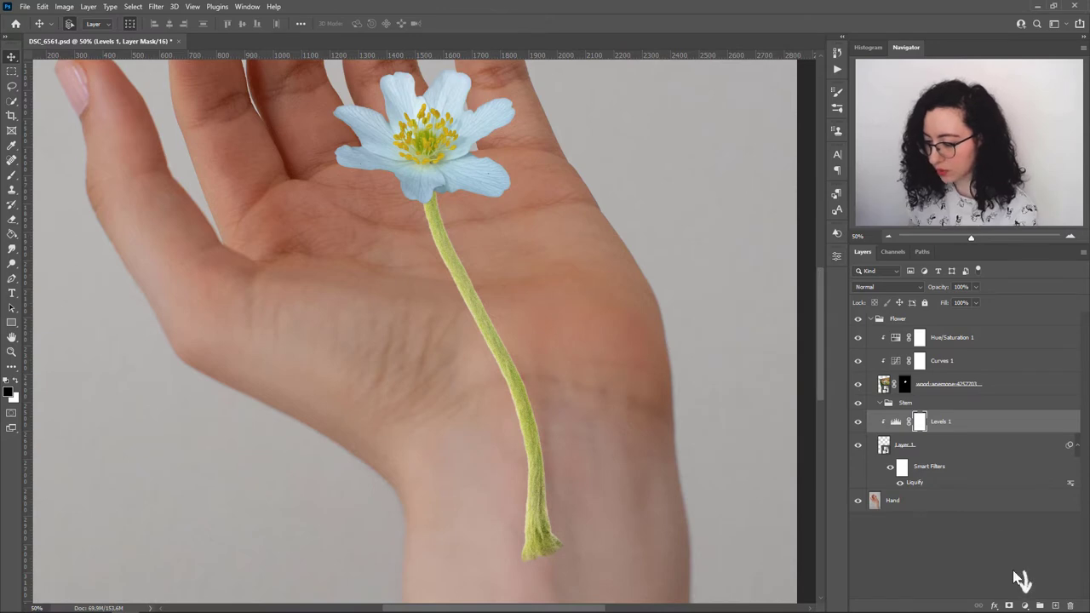
Step: Add a clipped Hue/Saturation 2 adjustment to the stem with hue +3 and saturation -16
click(1025, 605)
click(1022, 497)
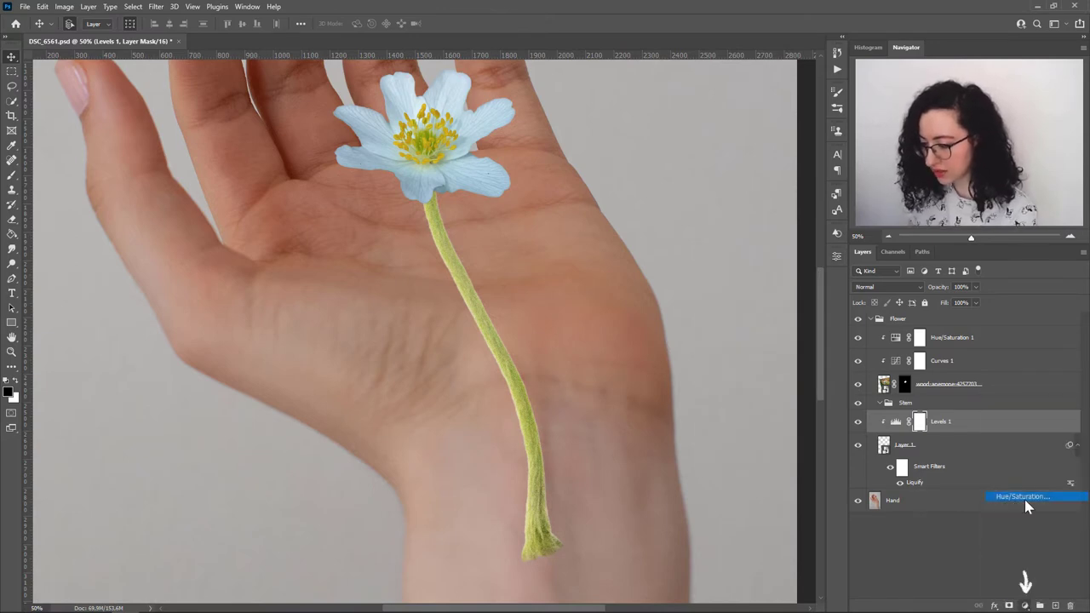
click(742, 457)
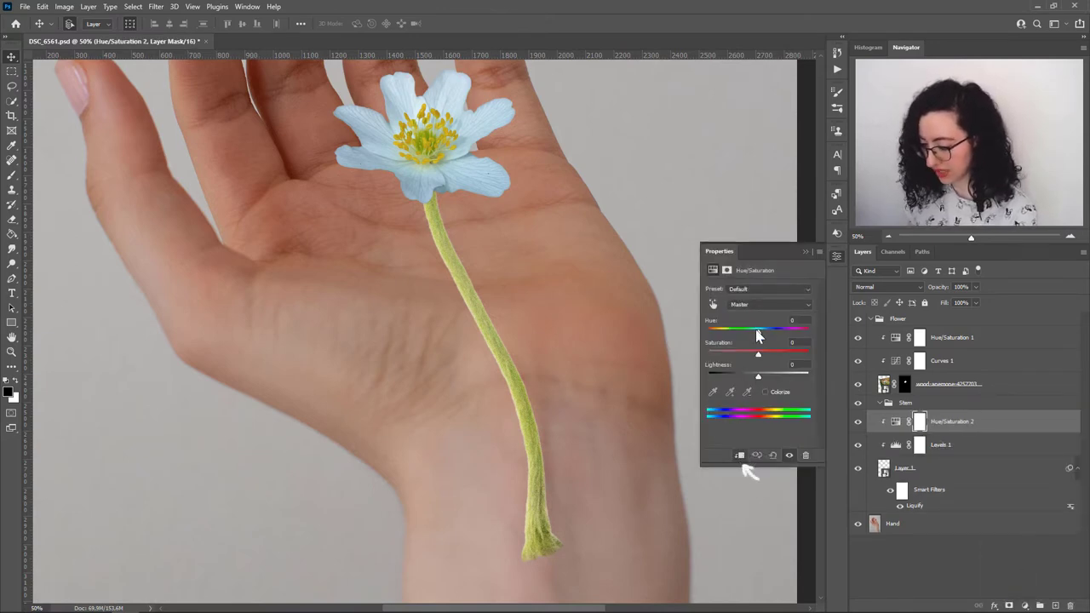
mouse_move(756, 332)
mouse_down()
mouse_move(752, 357)
mouse_move(761, 336)
mouse_up()
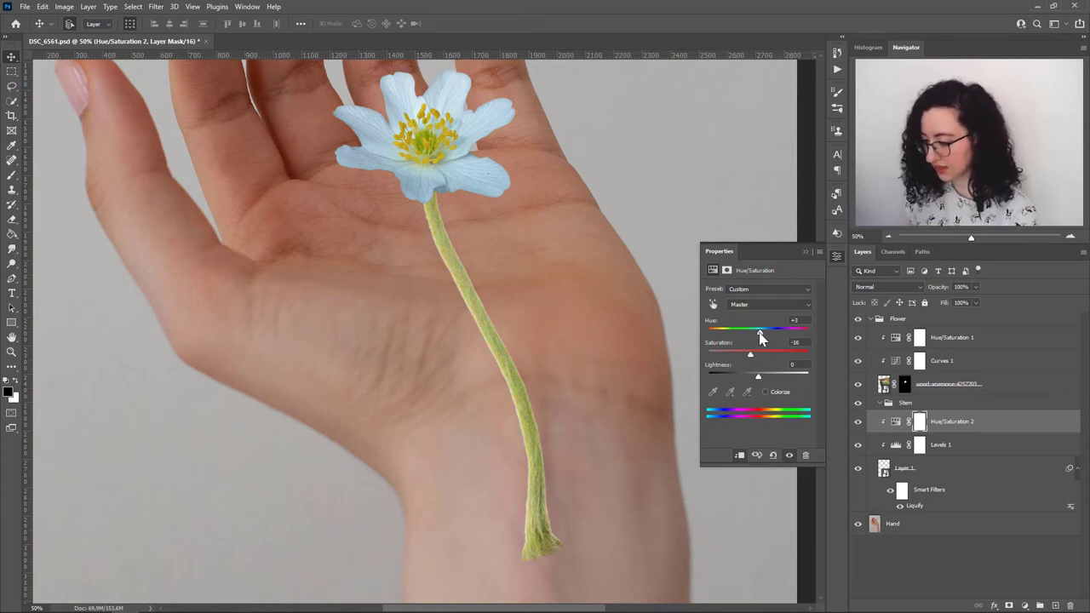
click(806, 252)
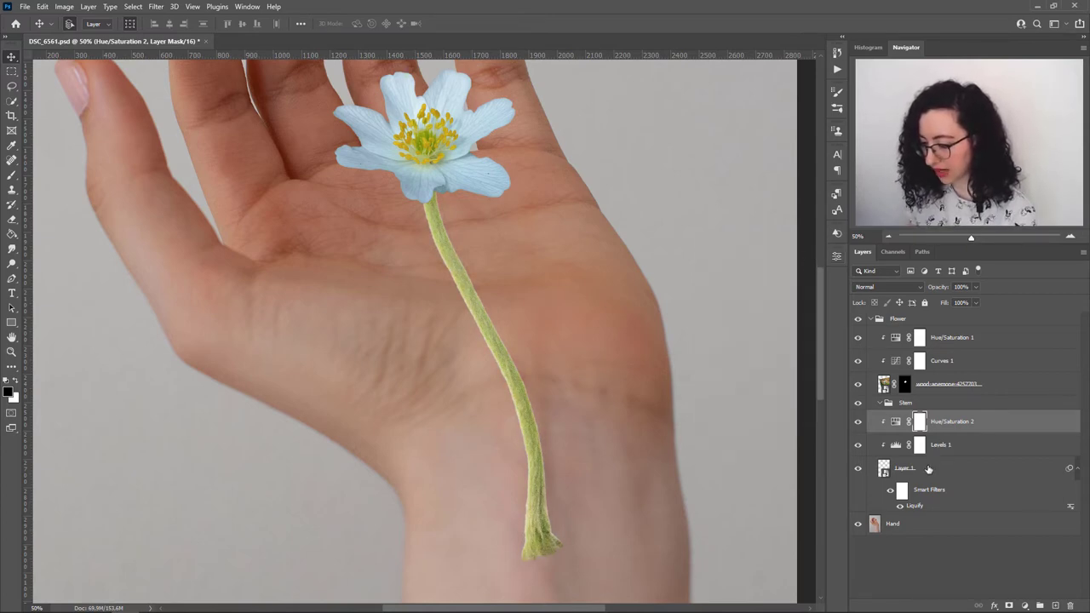
click(928, 468)
key(ctrl+t)
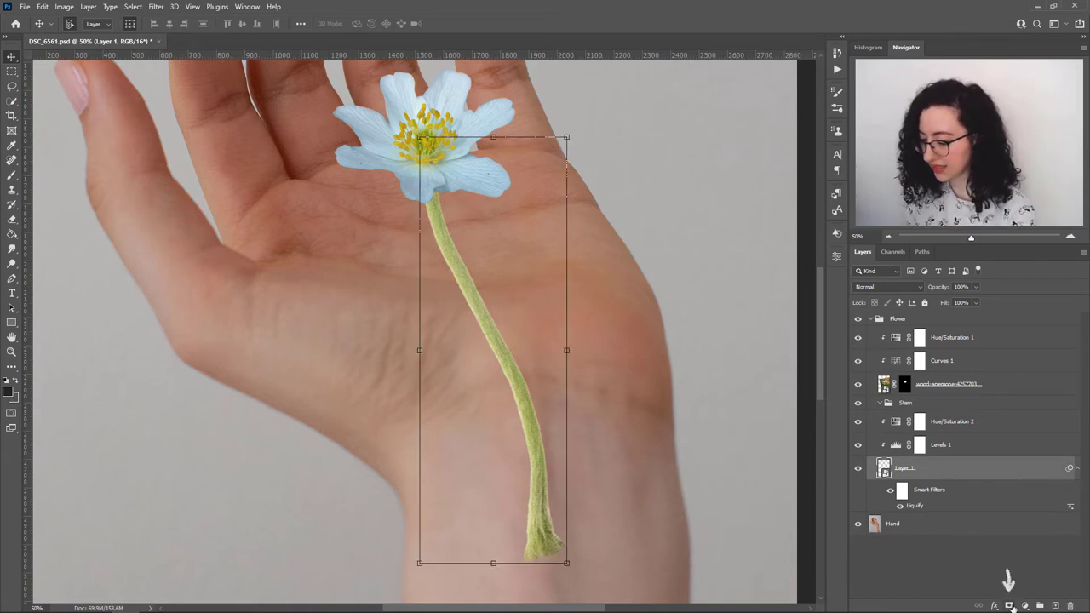
Step: Add a layer mask to the stem and lower the brush opacity and flow
click(1010, 606)
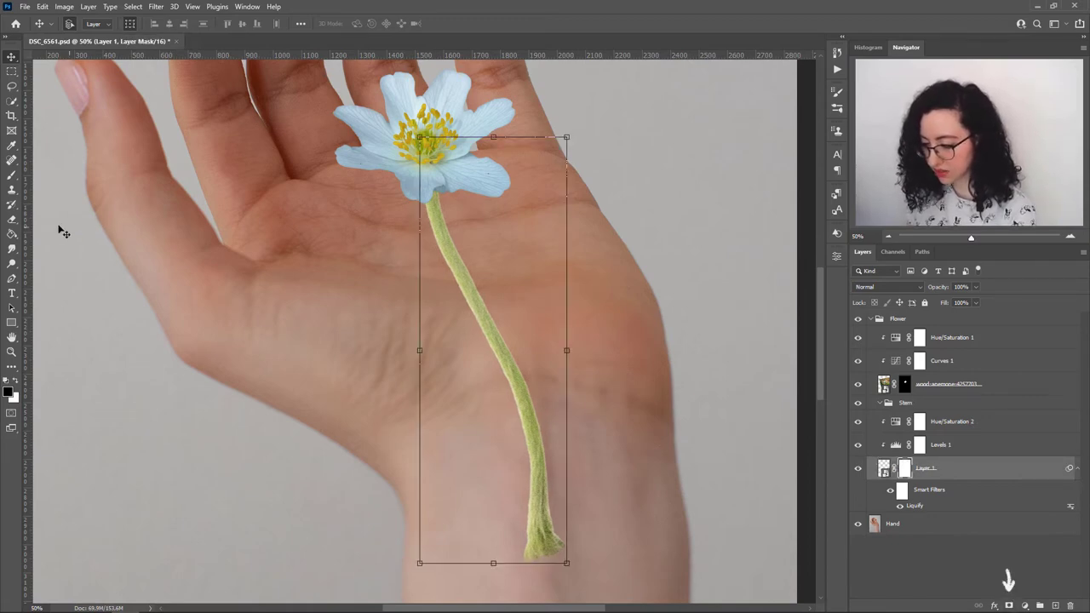
click(12, 175)
click(261, 23)
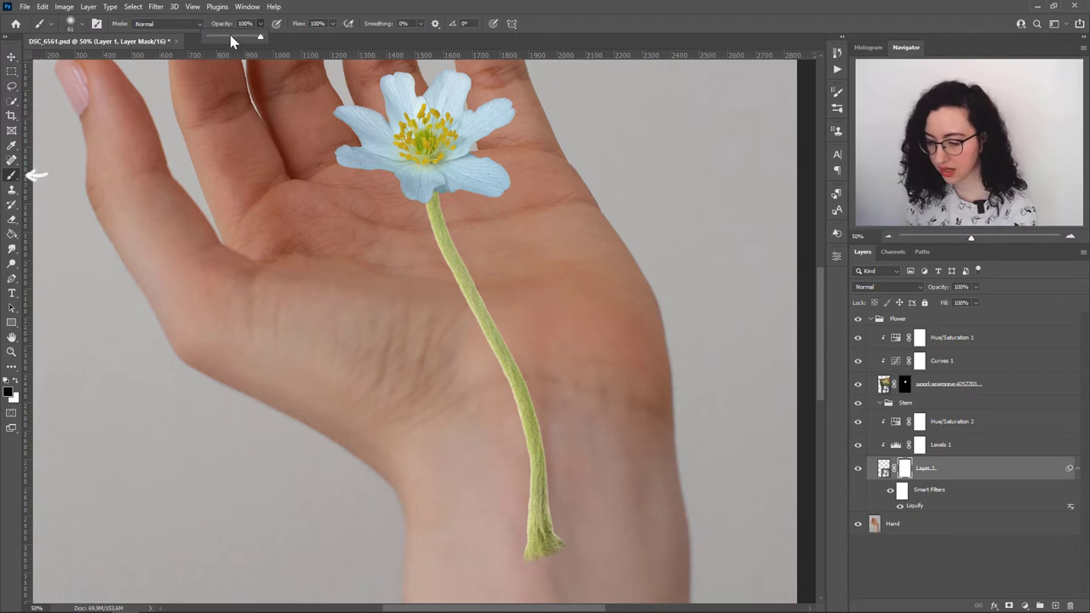
click(332, 24)
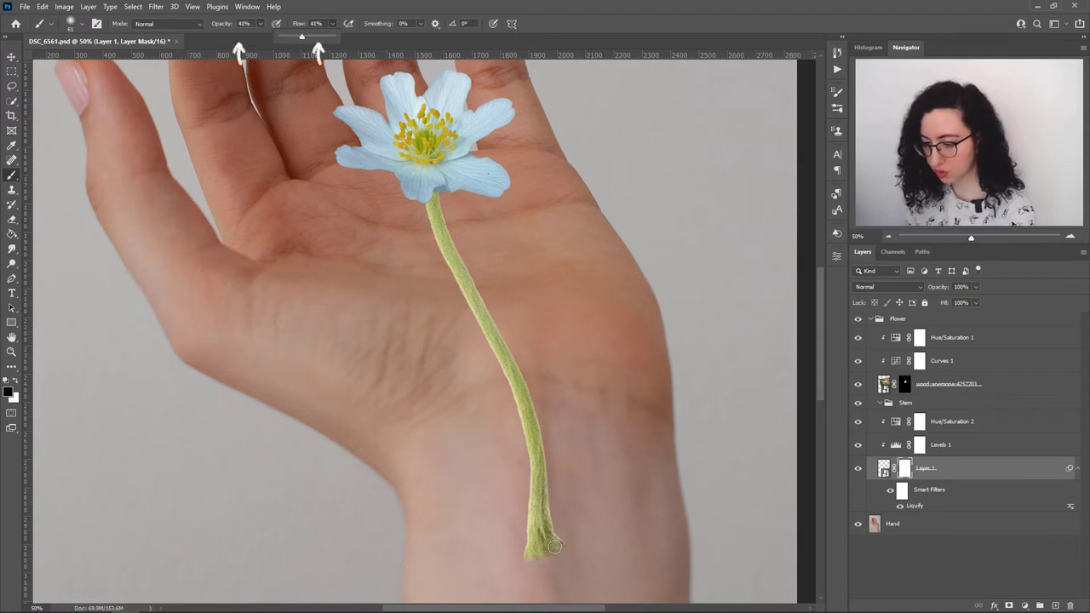
click(555, 545)
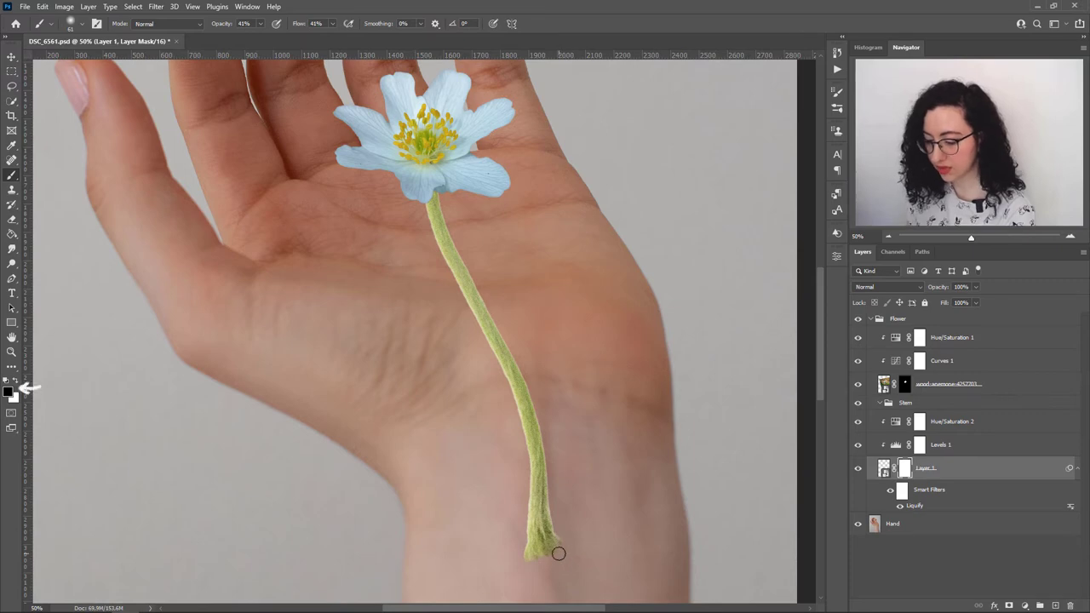
scroll(557, 552, up, 3)
drag(693, 435, 510, 349)
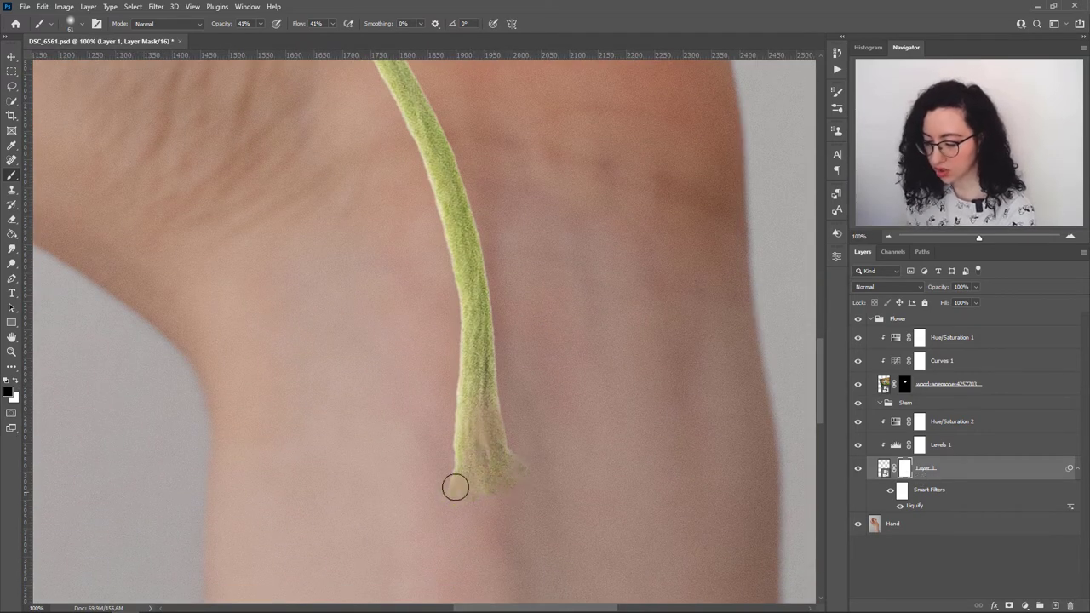
Step: Paint black over the stem's tip on the wrist to fade it out
mouse_move(479, 496)
mouse_down()
mouse_move(457, 480)
mouse_move(518, 452)
mouse_up()
key(x)
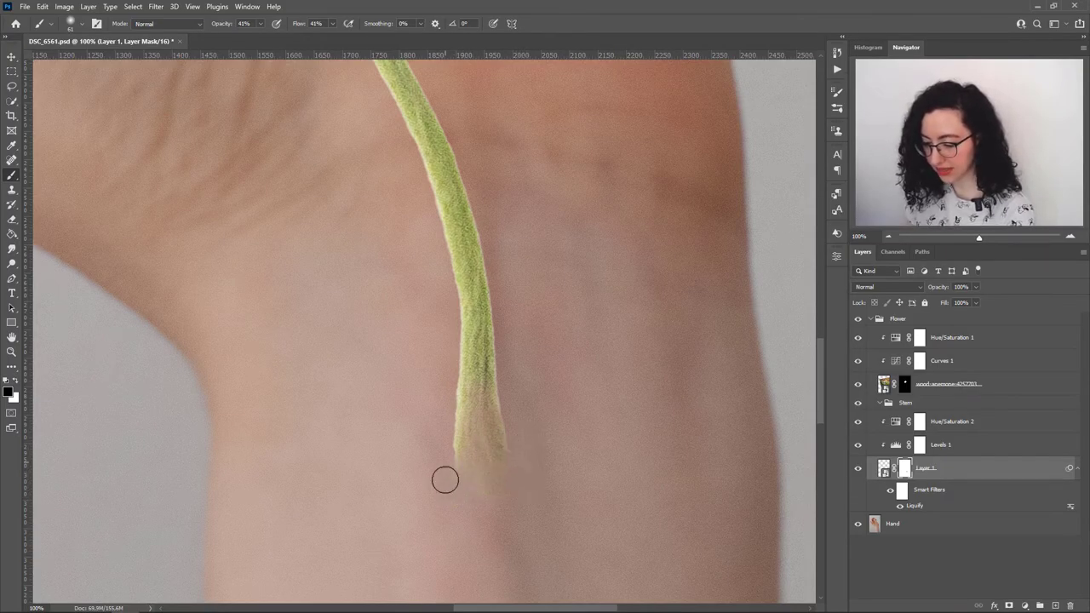
key(x)
key(0)
key(shift+0)
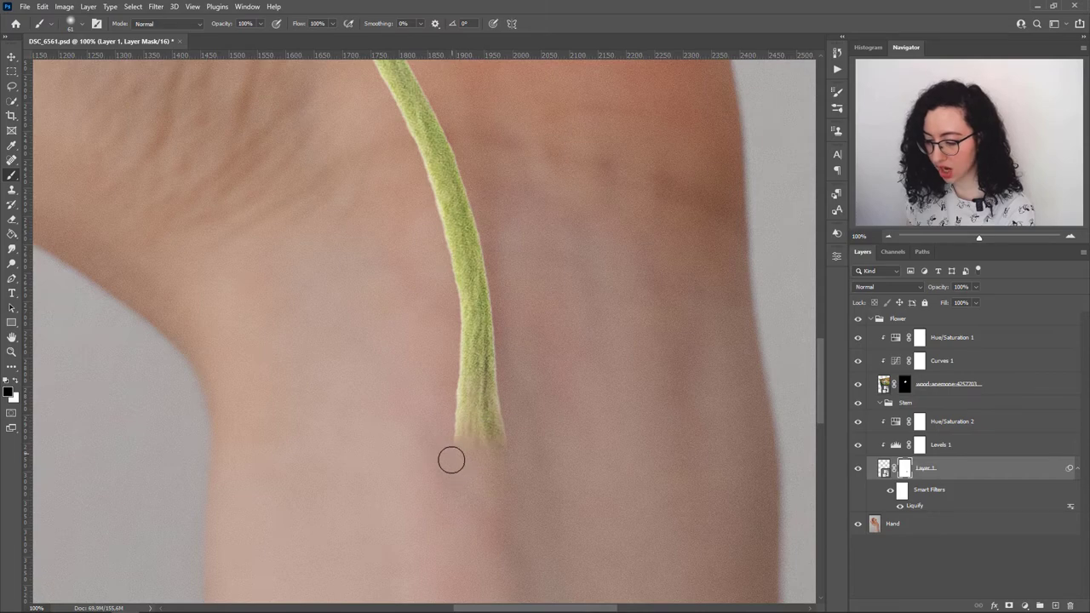
mouse_move(451, 458)
mouse_down()
mouse_move(507, 459)
mouse_move(512, 431)
mouse_move(475, 451)
mouse_up()
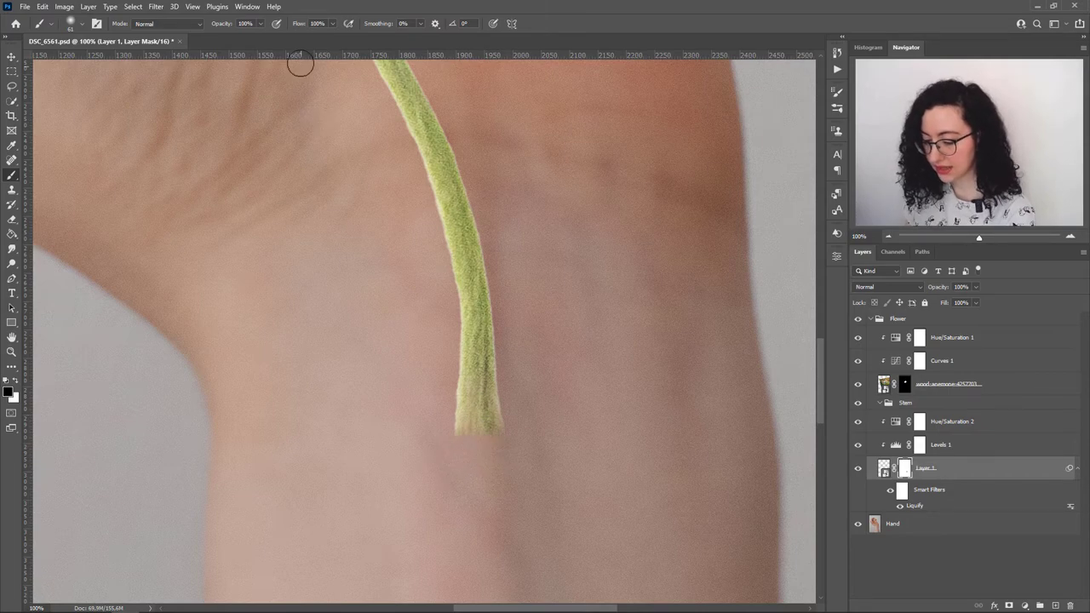
Step: Soften the masking brush to about 45% opacity and 43% flow
drag(260, 23, 287, 36)
drag(332, 23, 302, 39)
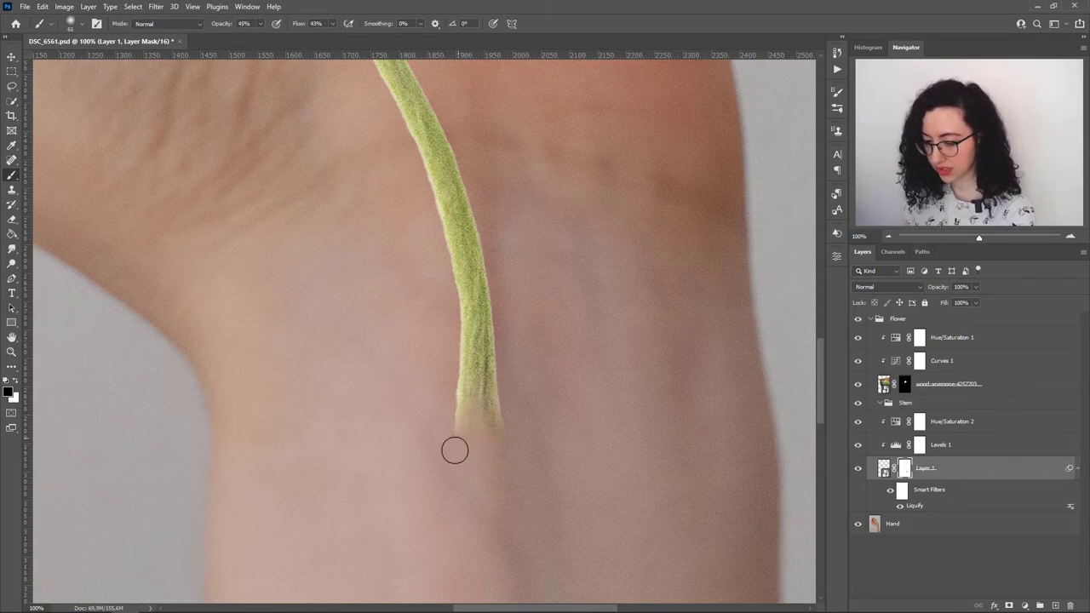
key(x)
key(x)
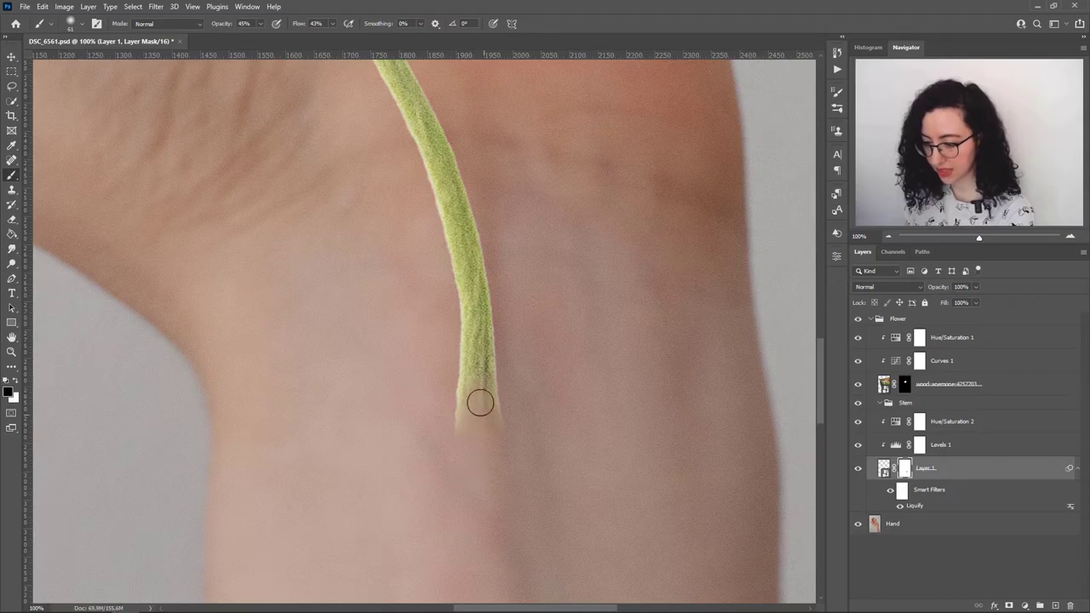
key(x)
drag(260, 23, 326, 39)
key(x)
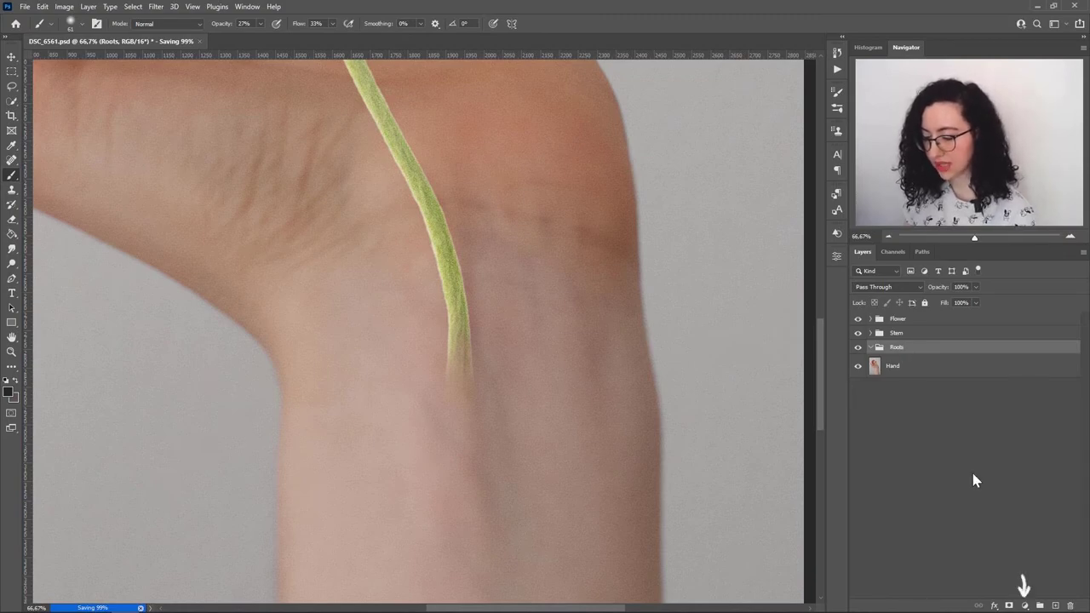
Step: Add a Curves adjustment and push the curve up to brighten the image
click(1025, 605)
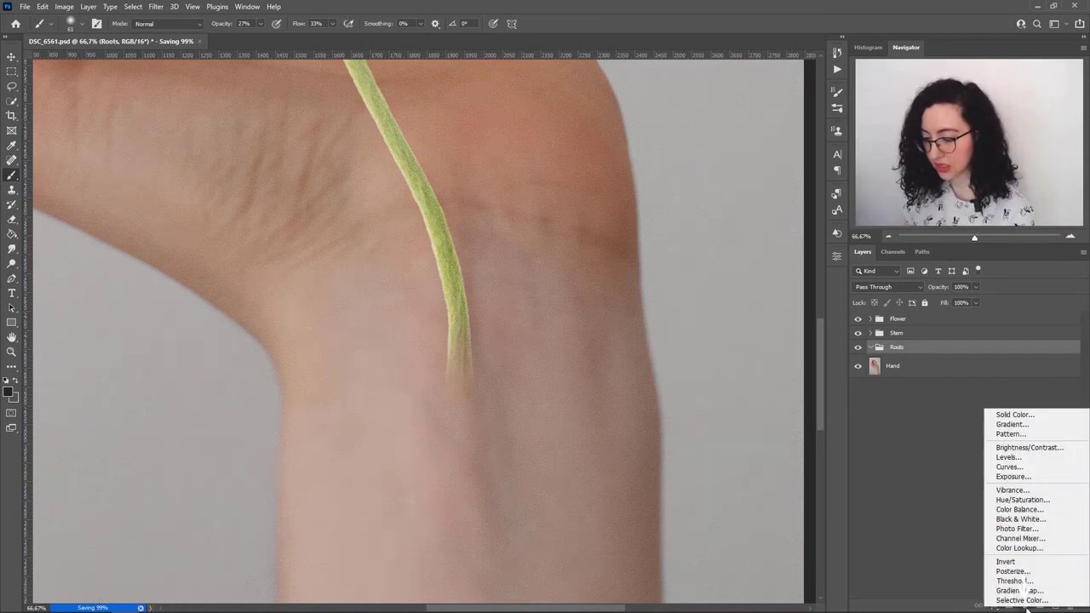
click(1019, 467)
drag(760, 362, 762, 336)
click(910, 366)
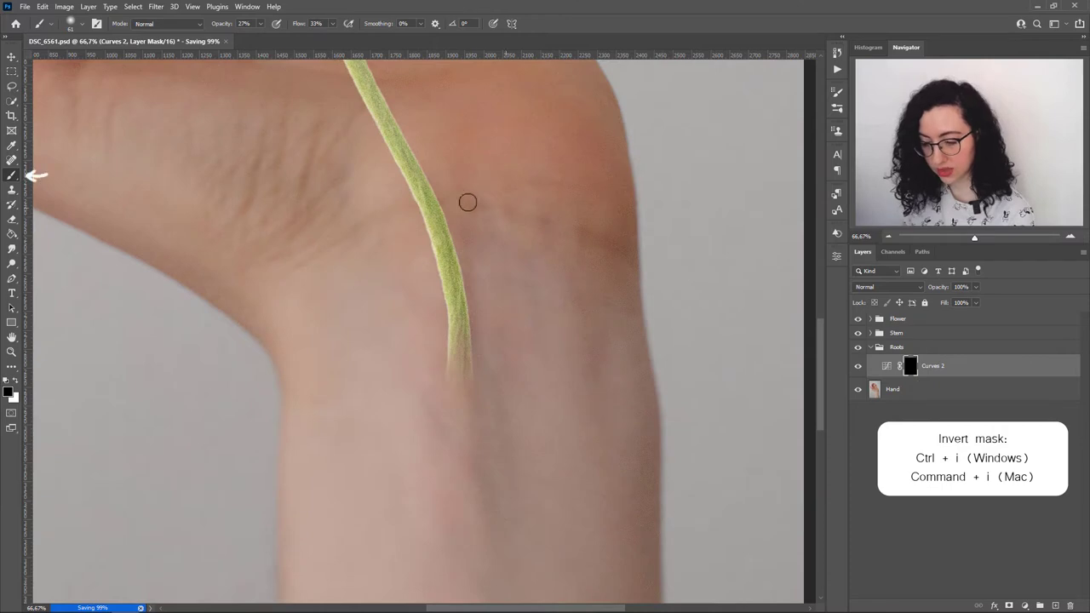
Step: Set a white 69 px brush at 100% opacity and 100% flow
click(259, 24)
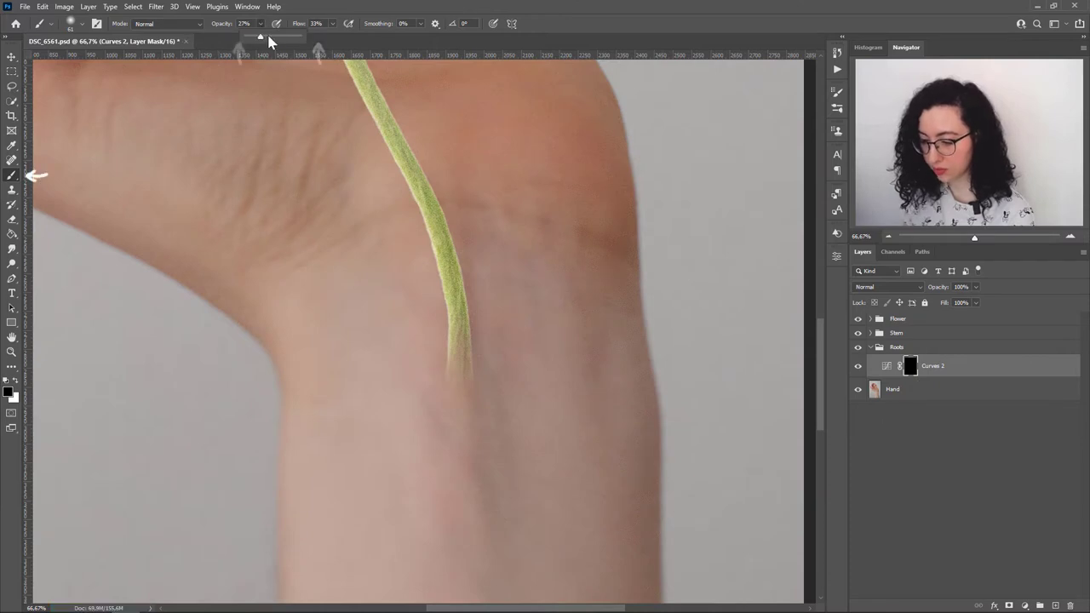
click(332, 26)
click(76, 23)
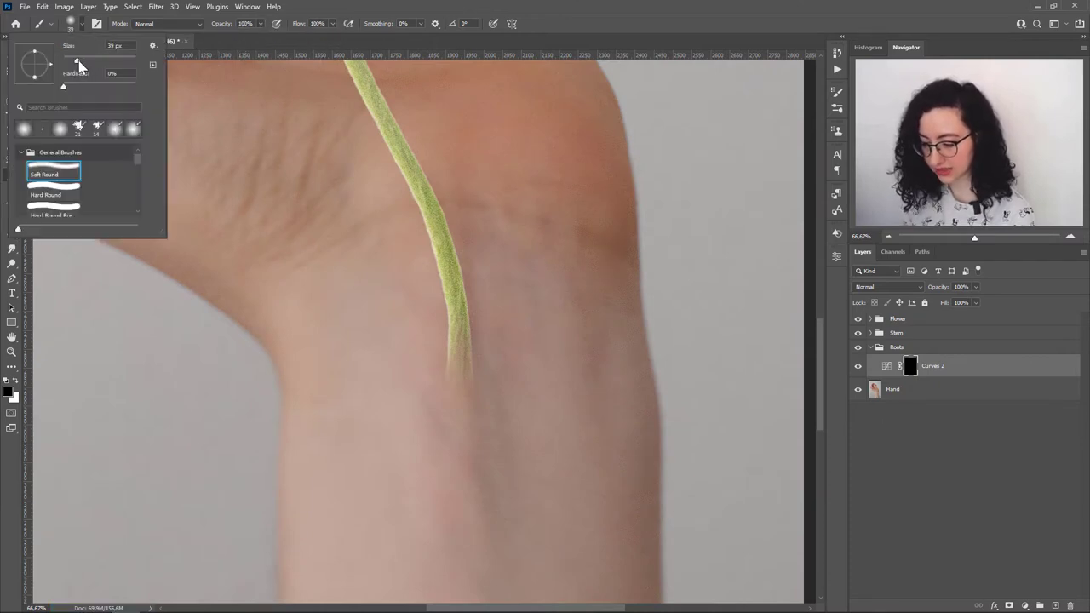
drag(81, 64, 84, 63)
click(462, 380)
key(x)
Step: Paint a pale main root down from the stem with thinner left and right branches
drag(460, 364, 467, 502)
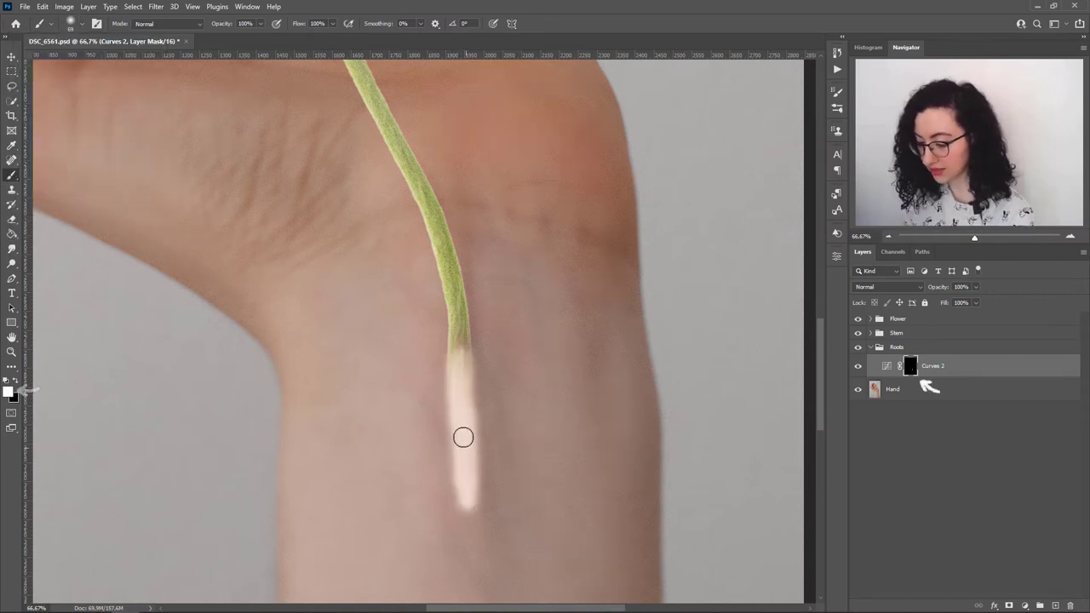
scroll(464, 408, down, 3)
drag(466, 376, 465, 418)
key(bracketleft)
mouse_move(451, 308)
mouse_down()
mouse_move(403, 346)
mouse_move(375, 391)
mouse_move(412, 434)
mouse_move(383, 476)
mouse_up()
mouse_move(473, 362)
mouse_down()
mouse_move(511, 409)
mouse_move(515, 438)
mouse_up()
scroll(473, 296, down, 2)
key(bracketleft)
drag(467, 336, 469, 451)
mouse_move(400, 278)
mouse_down()
mouse_move(350, 303)
mouse_move(375, 324)
mouse_move(359, 345)
mouse_up()
mouse_move(386, 399)
mouse_down()
mouse_move(379, 455)
mouse_move(368, 423)
mouse_up()
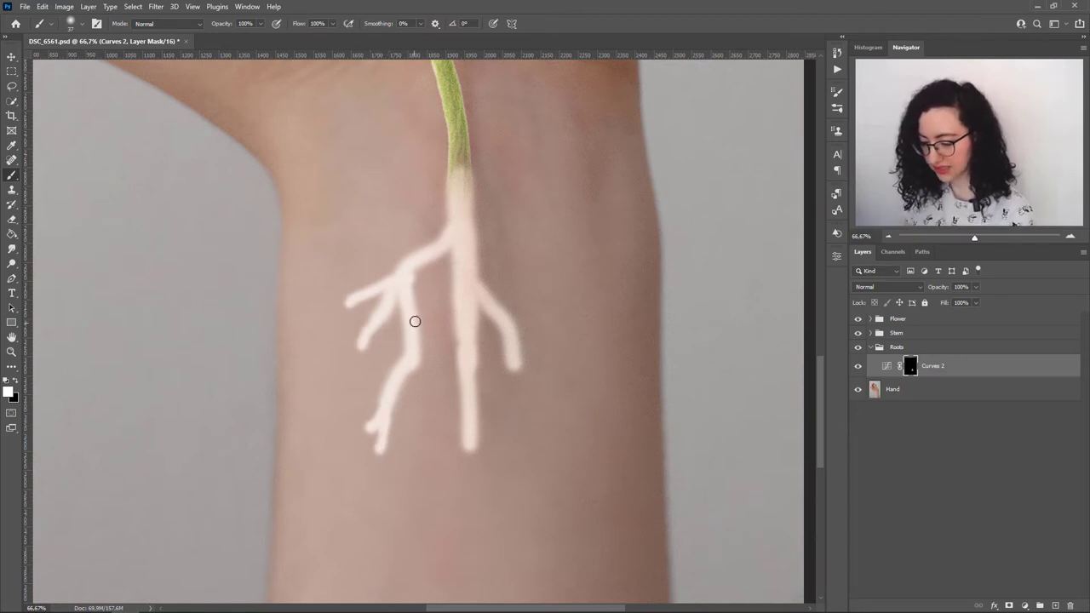
drag(426, 320, 425, 343)
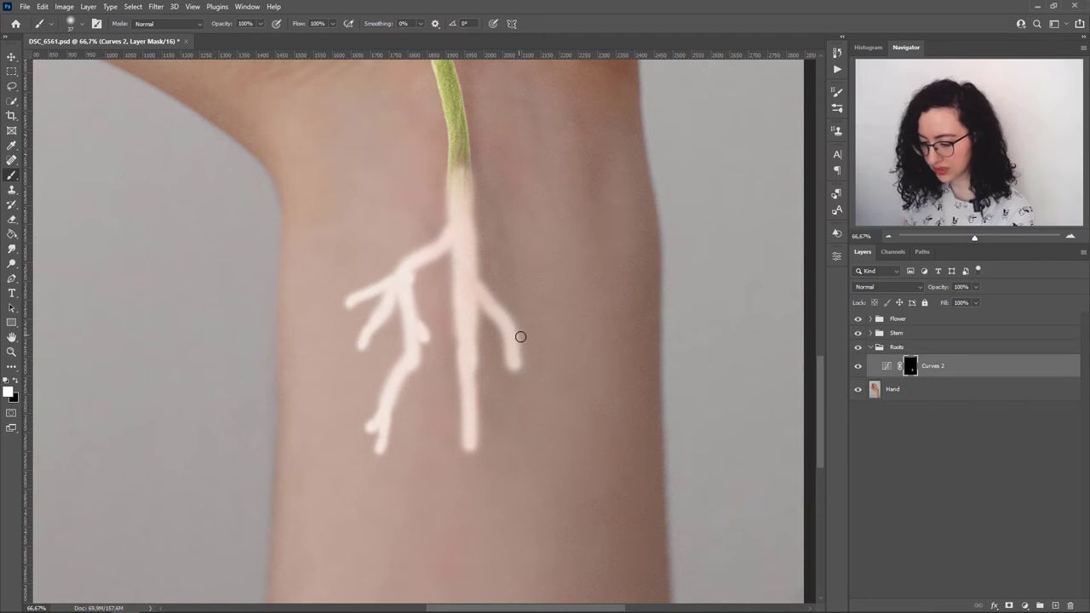
drag(521, 336, 547, 374)
mouse_move(478, 406)
mouse_down()
mouse_move(550, 472)
mouse_move(529, 508)
mouse_up()
mouse_move(457, 421)
mouse_down()
mouse_move(432, 467)
mouse_move(467, 488)
mouse_move(466, 511)
mouse_up()
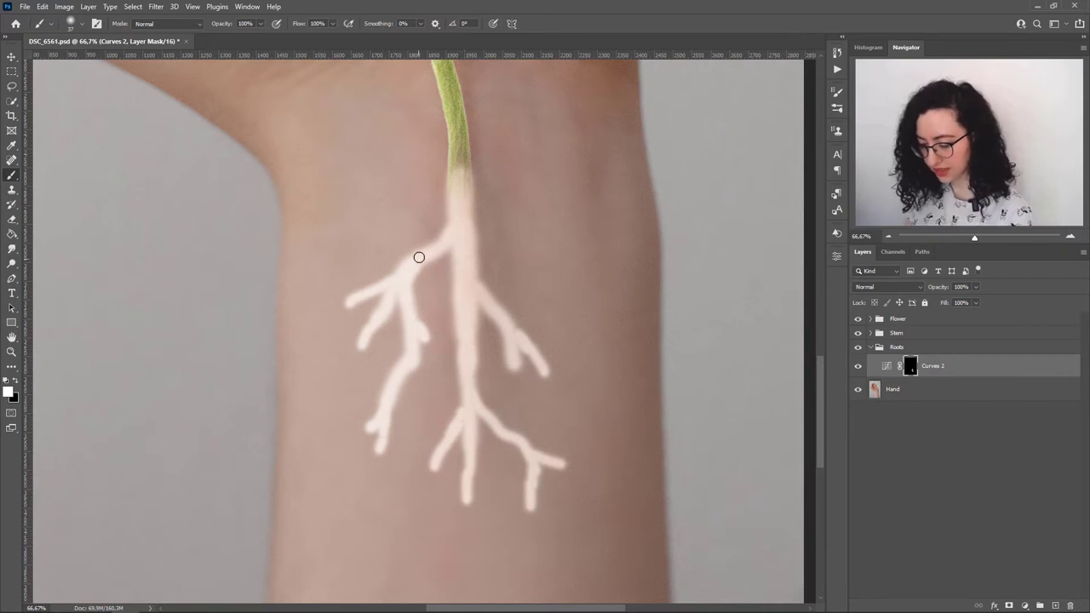
Step: Thicken the central root and extend and add twigs across the root branches
mouse_move(451, 201)
mouse_down()
mouse_move(499, 307)
mouse_move(460, 320)
mouse_move(454, 345)
mouse_move(458, 364)
mouse_move(458, 336)
mouse_move(469, 383)
mouse_up()
drag(492, 421, 573, 482)
drag(372, 429, 380, 472)
scroll(494, 382, down, 5)
mouse_move(440, 275)
mouse_down()
mouse_move(413, 323)
mouse_move(380, 345)
mouse_up()
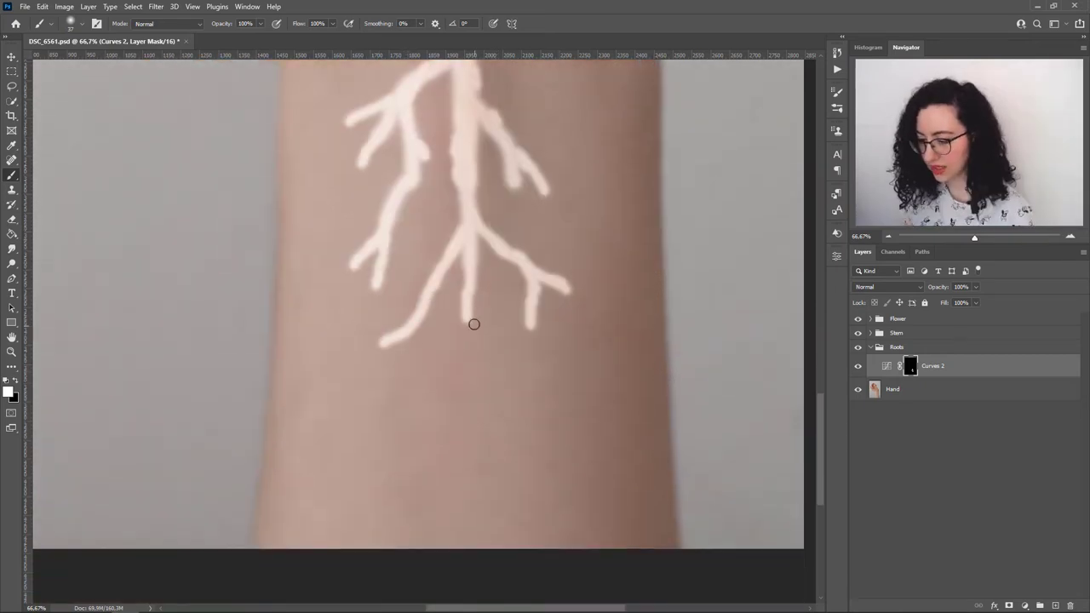
mouse_move(471, 321)
mouse_down()
mouse_move(468, 372)
mouse_move(466, 313)
mouse_move(470, 415)
mouse_up()
drag(355, 269, 346, 286)
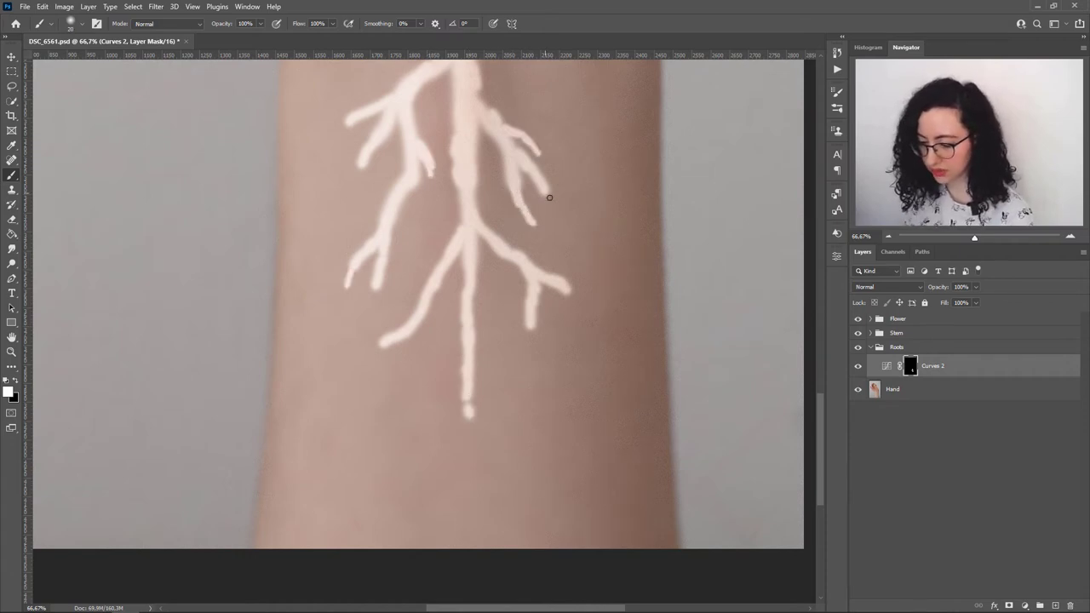
drag(561, 194, 579, 232)
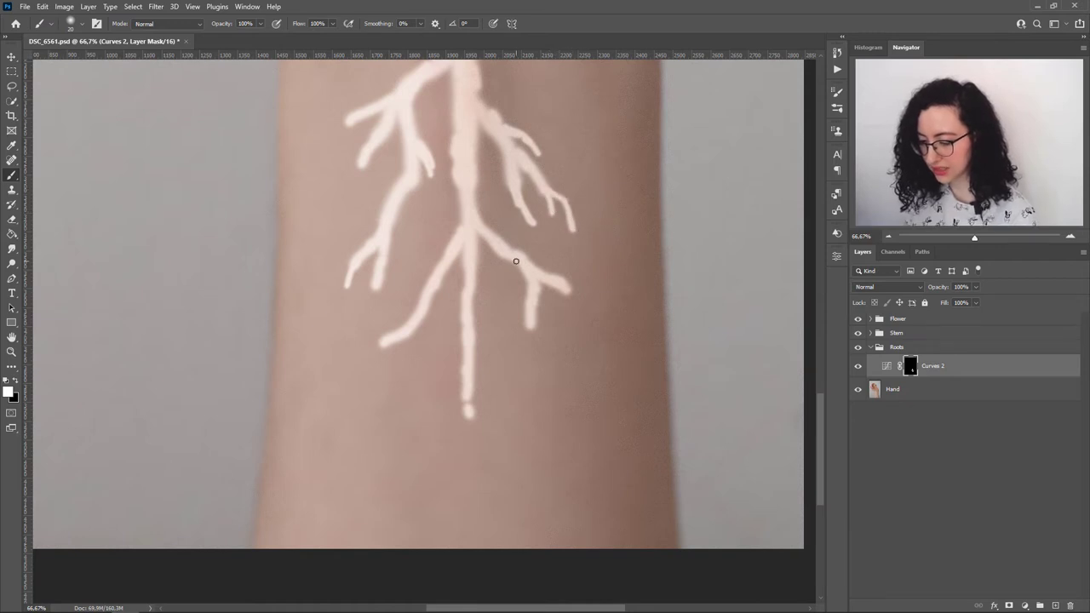
drag(410, 299, 393, 304)
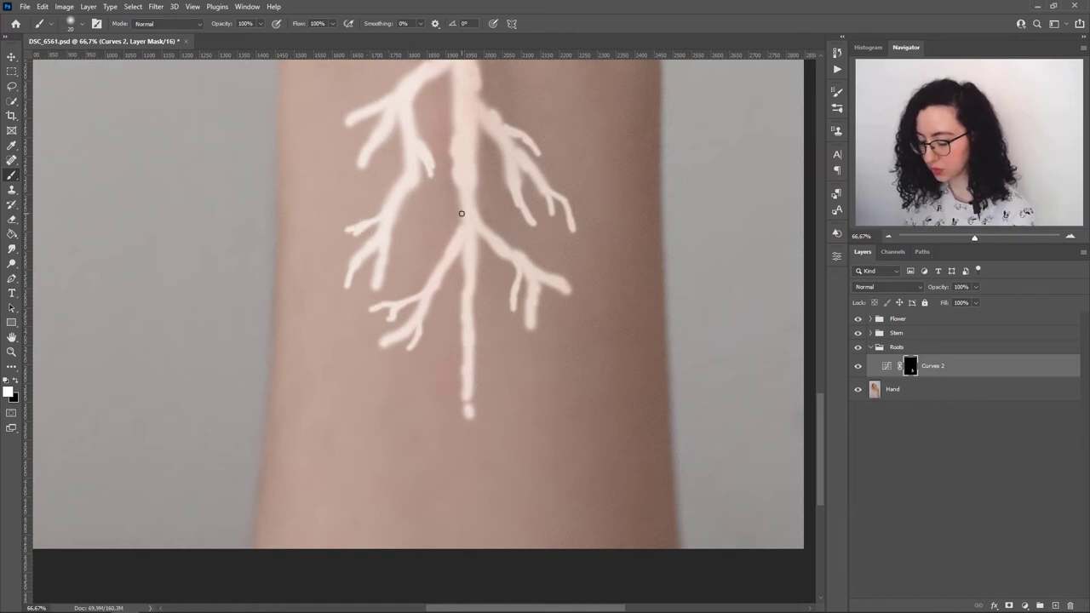
scroll(509, 190, up, 3)
drag(373, 195, 343, 238)
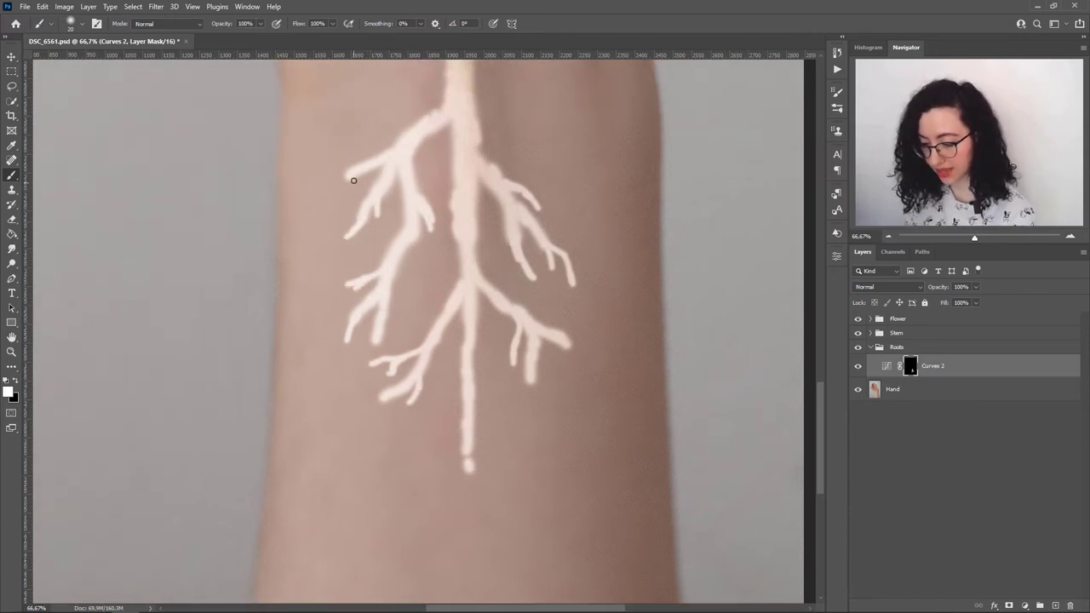
drag(355, 181, 341, 190)
scroll(418, 158, up, 6)
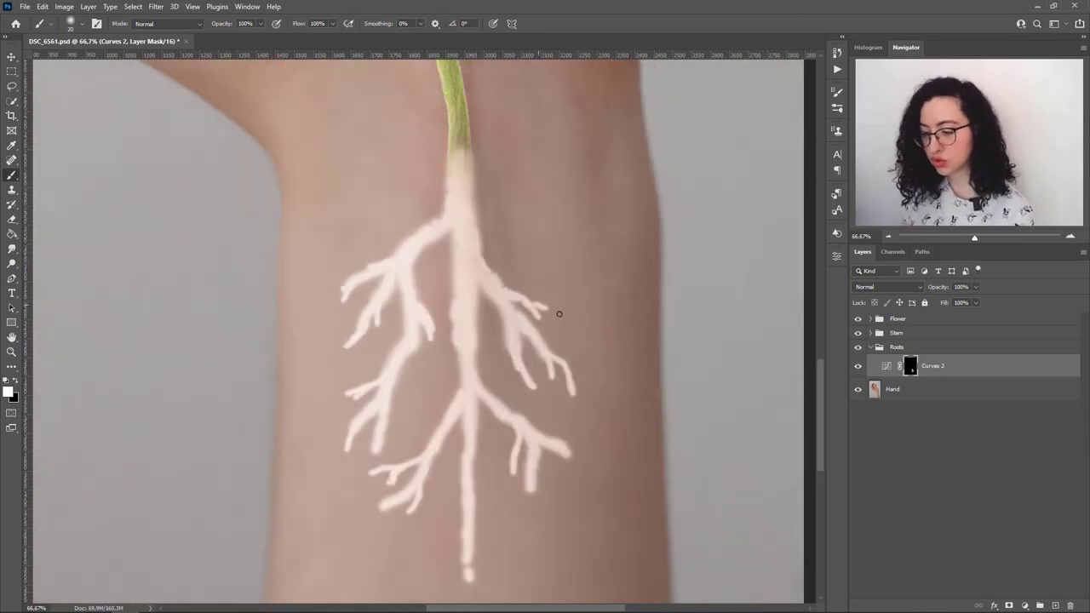
drag(528, 304, 563, 322)
drag(467, 358, 417, 413)
drag(452, 318, 444, 348)
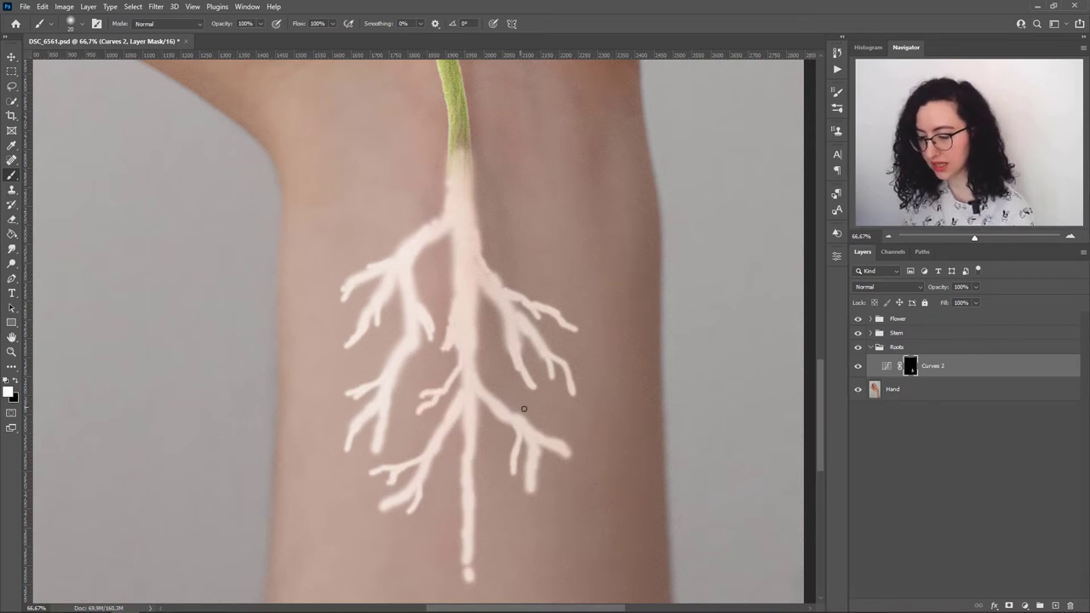
drag(485, 384, 545, 418)
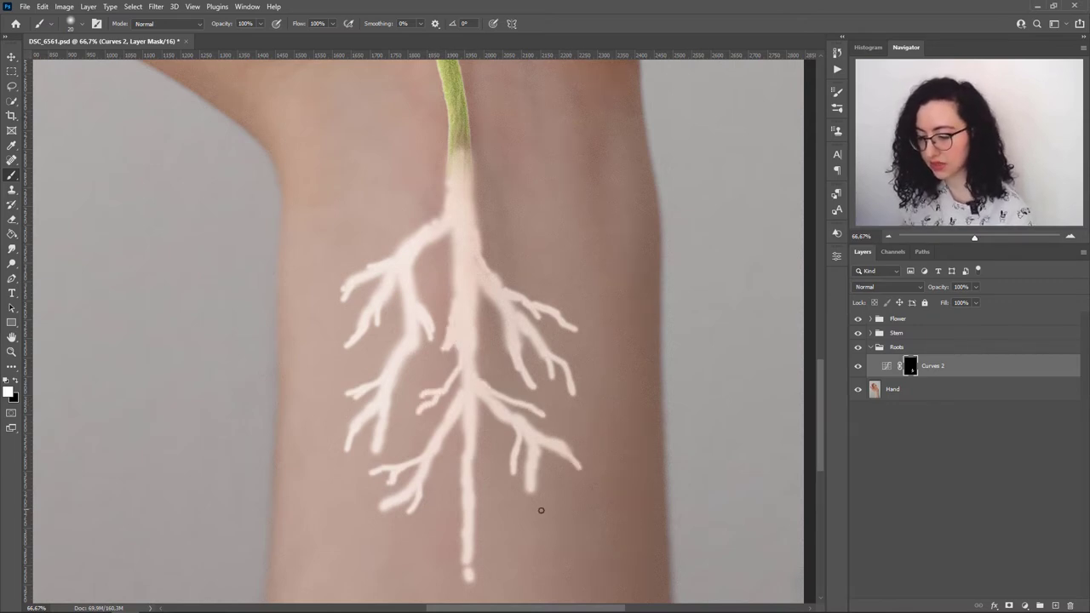
scroll(650, 391, down, 1)
Step: Apply a 15.3-pixel Gaussian Blur to the Curves 2 root mask
click(157, 6)
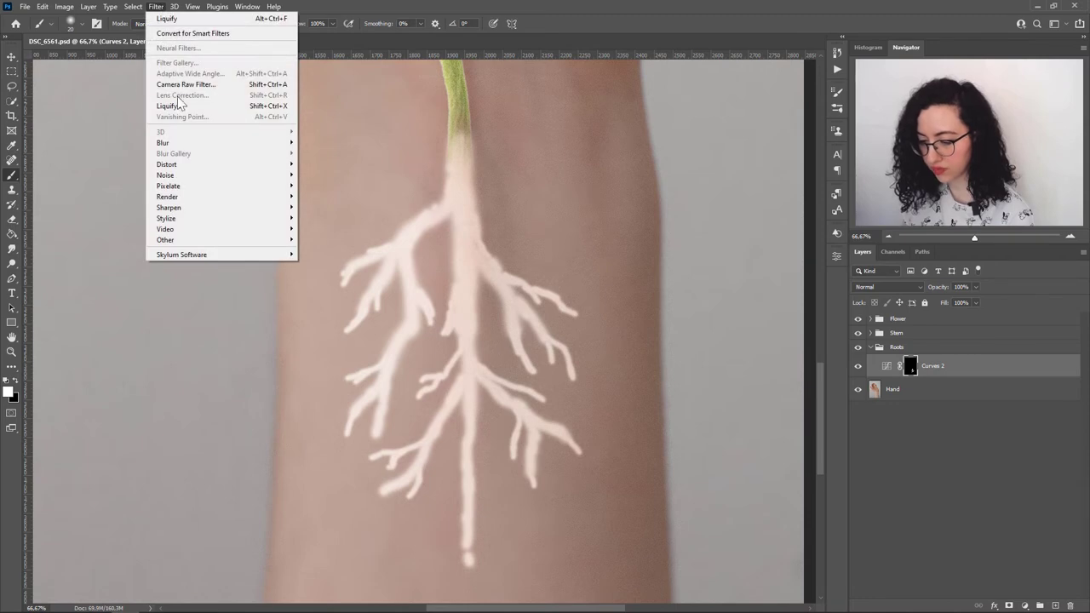
mouse_move(209, 146)
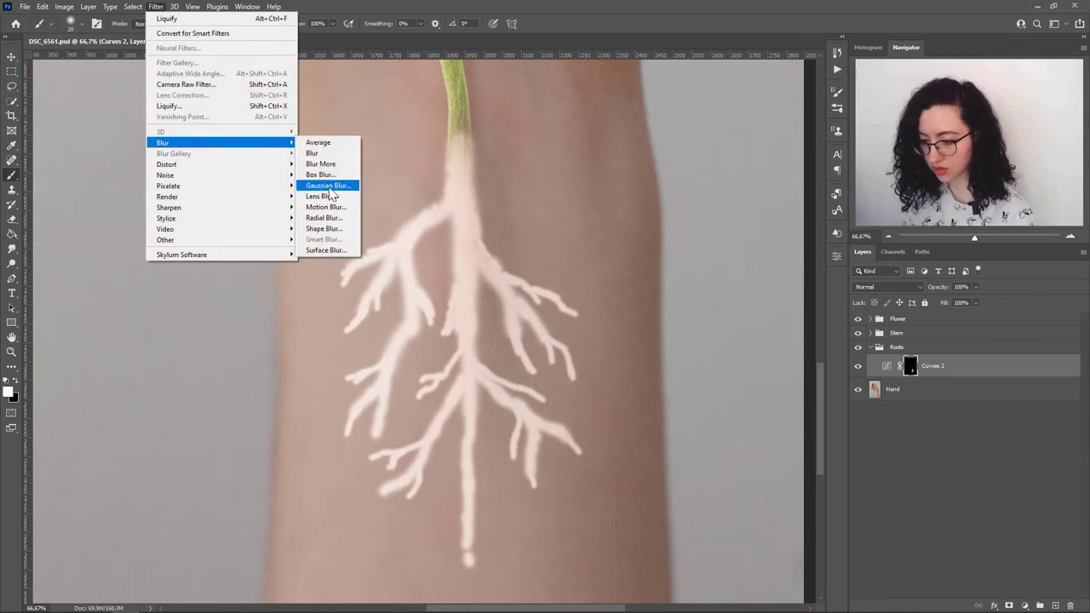
click(328, 186)
drag(684, 308, 700, 310)
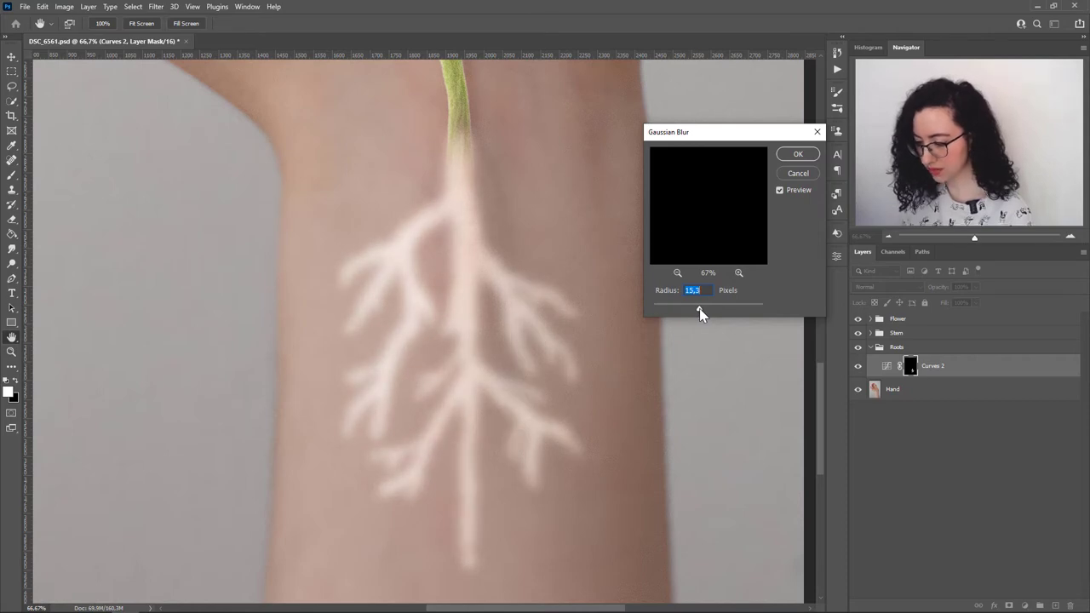
click(799, 154)
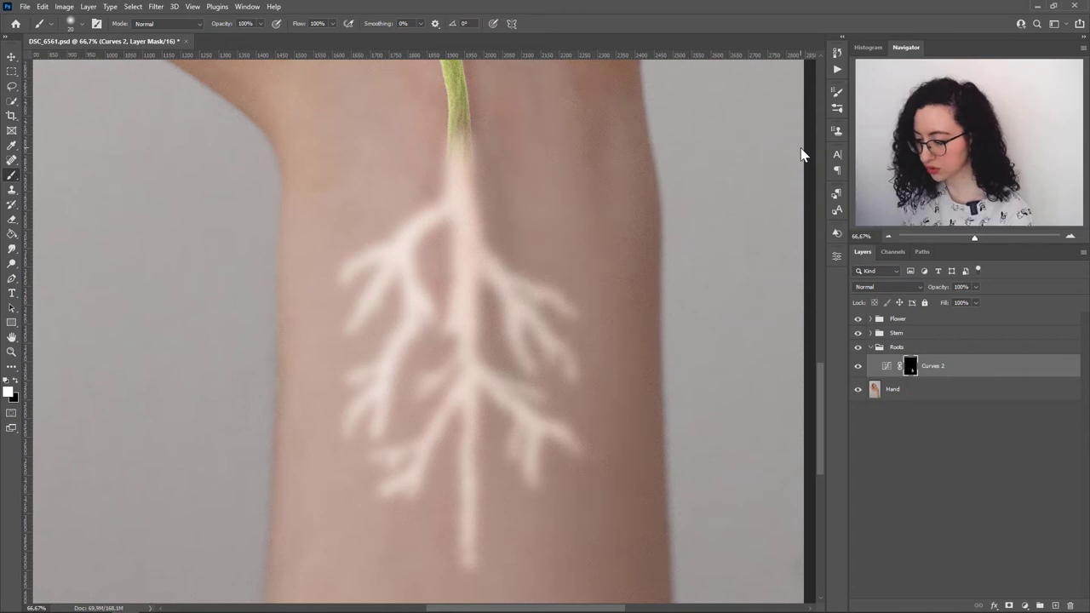
Step: Add a darkening Curves adjustment and invert its mask with Ctrl+I
click(1024, 605)
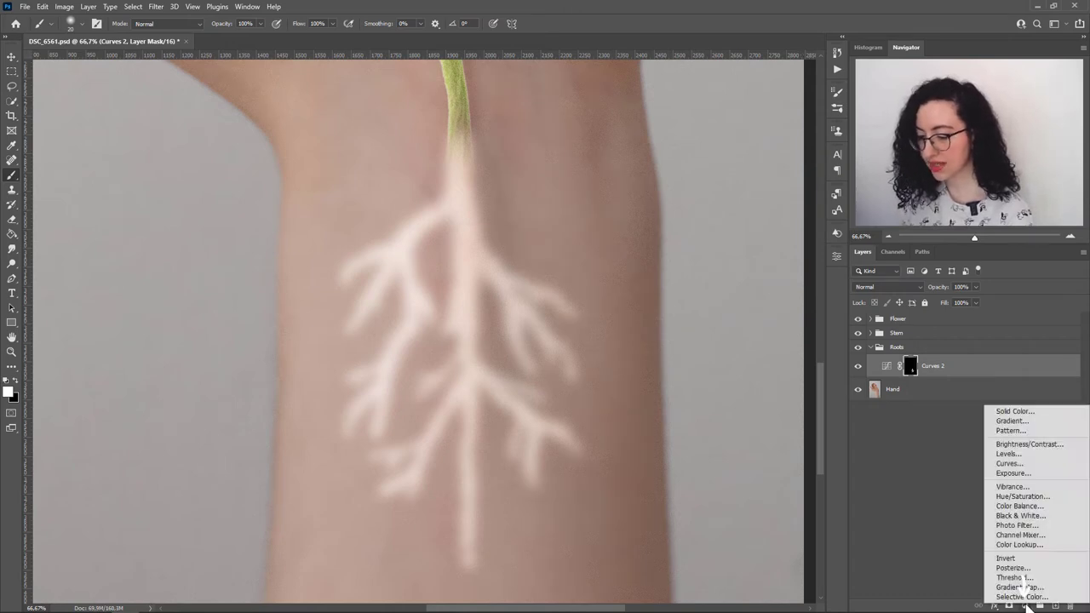
click(1025, 464)
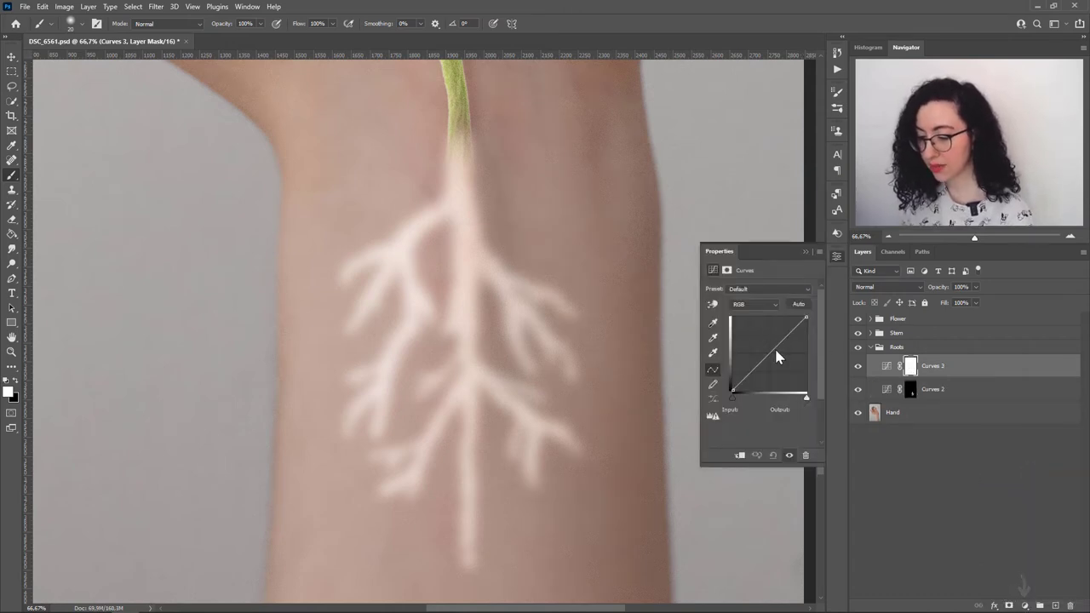
drag(774, 353, 780, 368)
click(805, 249)
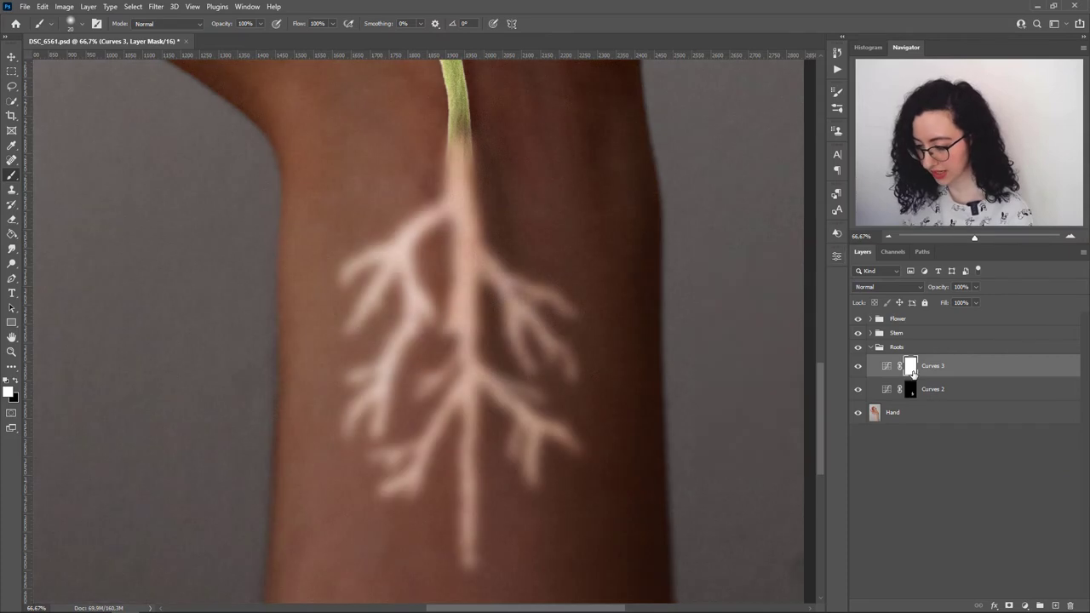
key(ctrl+i)
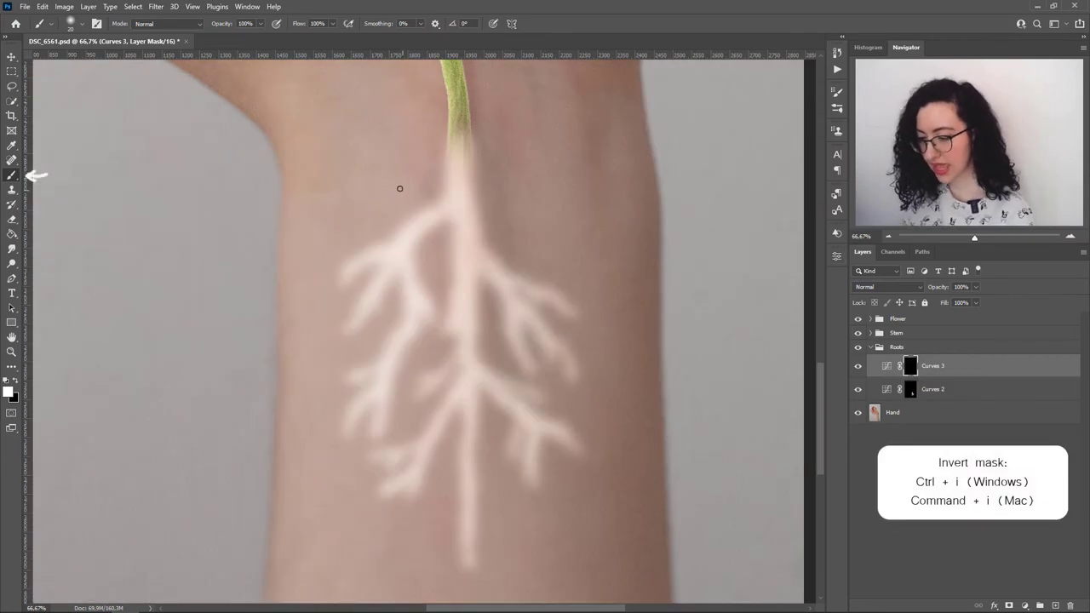
Step: With a 26 px brush, paint dark outlines along the left-side root branches
click(82, 23)
drag(69, 64, 73, 65)
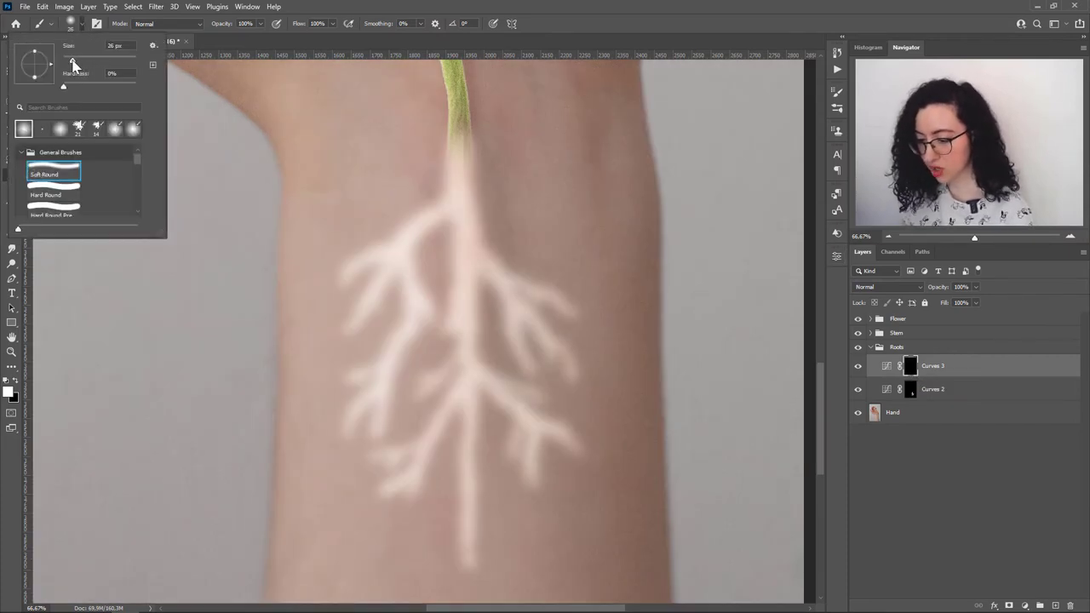
mouse_move(439, 202)
mouse_down()
mouse_move(454, 237)
mouse_move(444, 321)
mouse_move(432, 299)
mouse_move(395, 388)
mouse_up()
drag(401, 277, 351, 445)
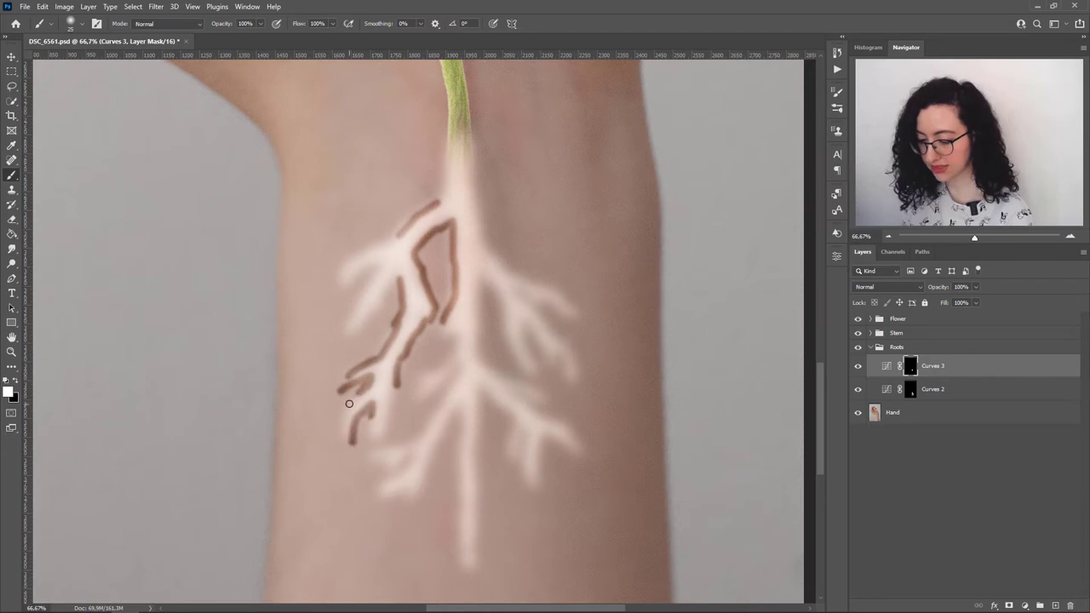
drag(360, 393, 337, 439)
drag(397, 390, 385, 436)
drag(449, 334, 443, 350)
mouse_move(457, 342)
mouse_down()
mouse_move(410, 385)
mouse_move(413, 402)
mouse_up()
drag(397, 281, 349, 333)
drag(378, 265, 341, 330)
drag(391, 236, 329, 290)
Step: Paint shadow lines along the right-side branches, upper roots and central trunk
mouse_move(478, 208)
mouse_down()
mouse_move(503, 256)
mouse_move(583, 319)
mouse_up()
drag(514, 292, 580, 336)
mouse_move(528, 311)
mouse_down()
mouse_move(582, 367)
mouse_move(577, 390)
mouse_up()
mouse_move(526, 328)
mouse_down()
mouse_move(558, 379)
mouse_move(542, 375)
mouse_up()
drag(487, 277, 529, 375)
drag(479, 281, 489, 372)
drag(445, 178, 431, 201)
drag(475, 175, 484, 211)
drag(442, 180, 390, 236)
mouse_move(473, 384)
mouse_down()
mouse_move(516, 440)
mouse_move(533, 487)
mouse_move(557, 420)
mouse_move(500, 369)
mouse_move(462, 418)
mouse_move(458, 580)
mouse_move(474, 574)
mouse_up()
mouse_move(453, 421)
mouse_down()
mouse_move(412, 490)
mouse_move(414, 452)
mouse_move(383, 457)
mouse_move(366, 430)
mouse_up()
mouse_move(460, 371)
mouse_down()
mouse_move(369, 432)
mouse_move(369, 417)
mouse_up()
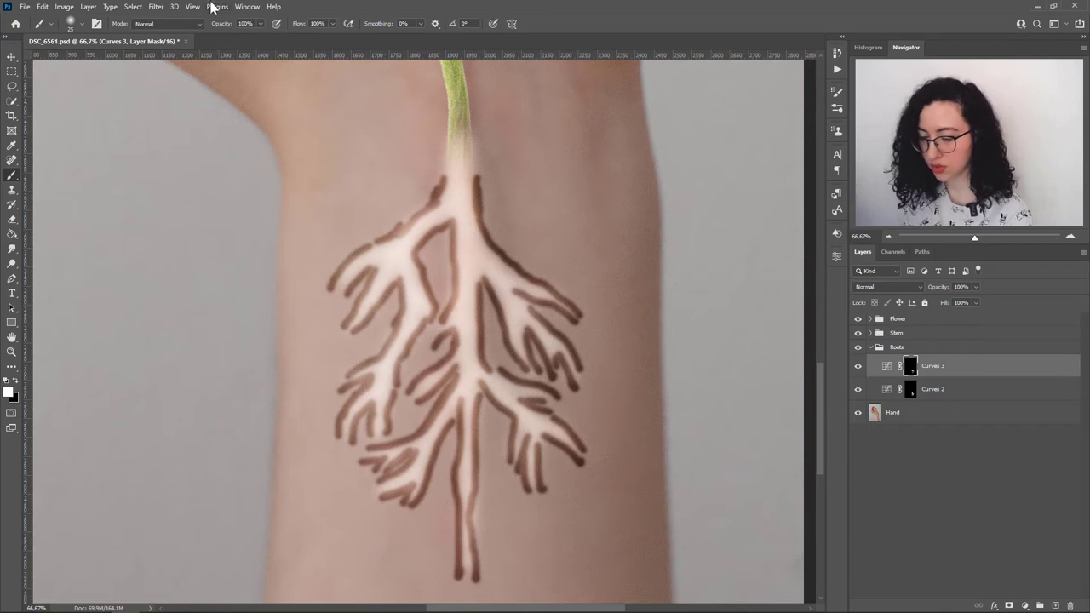
Step: Blur the Curves 3 mask with a 40.1-pixel Gaussian Blur
click(155, 7)
mouse_move(175, 145)
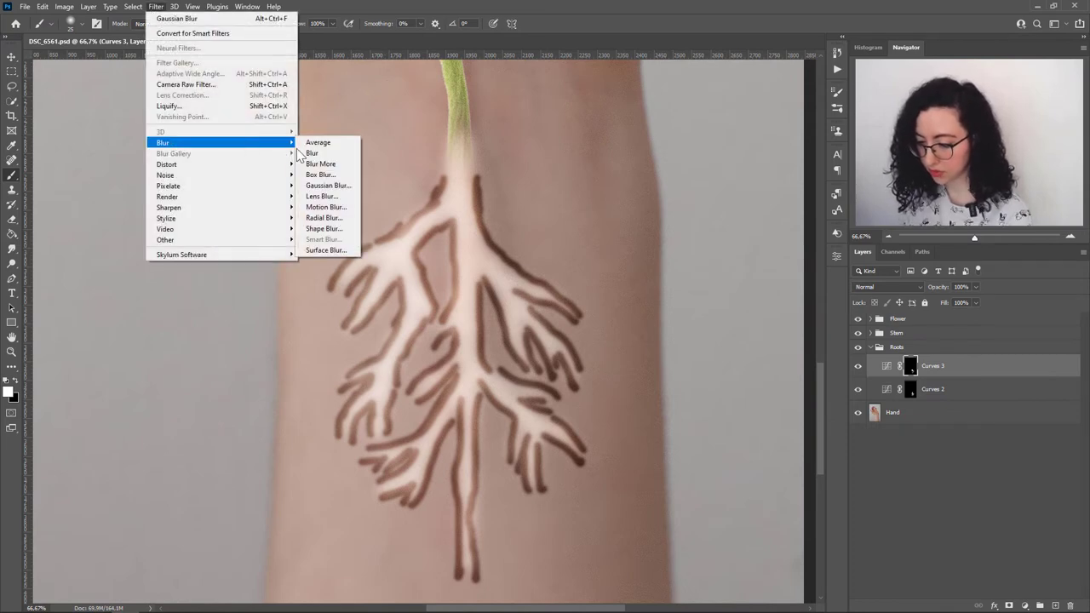
click(327, 185)
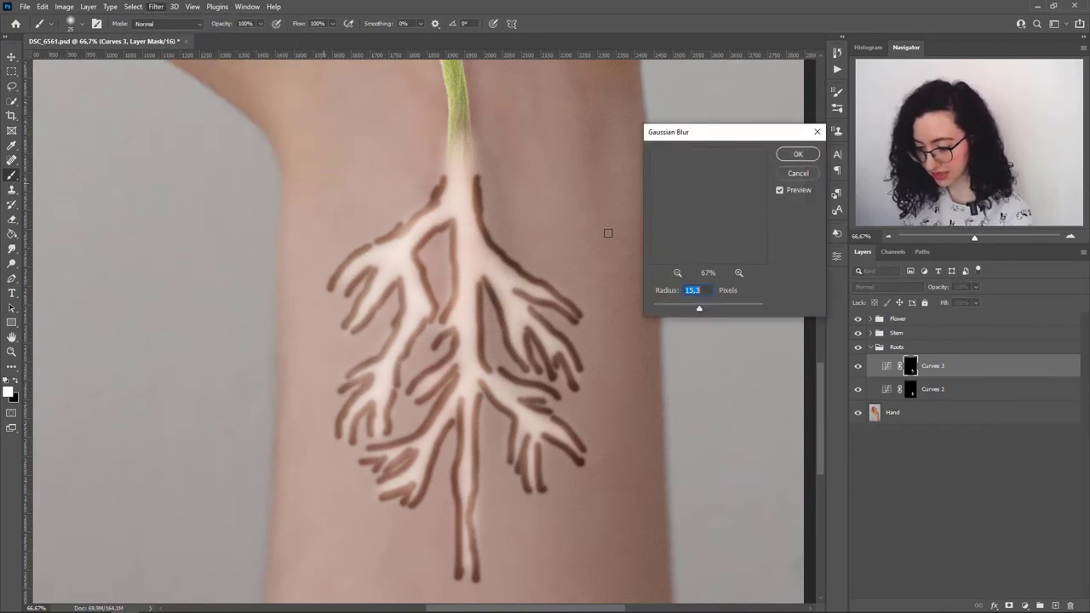
drag(699, 309, 704, 311)
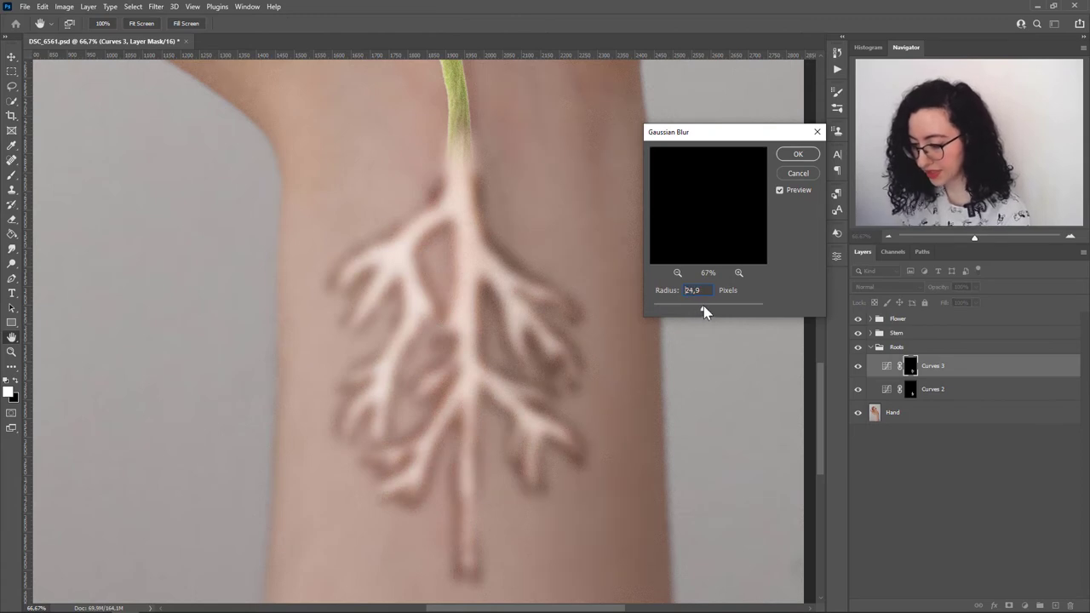
mouse_move(705, 312)
mouse_down()
mouse_move(718, 314)
mouse_move(709, 309)
mouse_up()
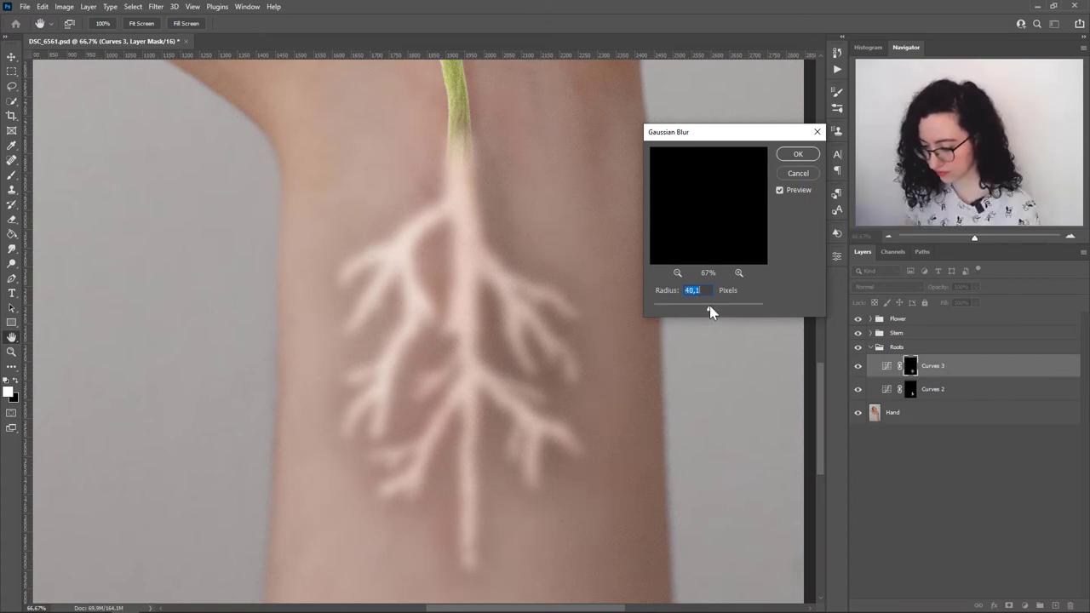
click(796, 157)
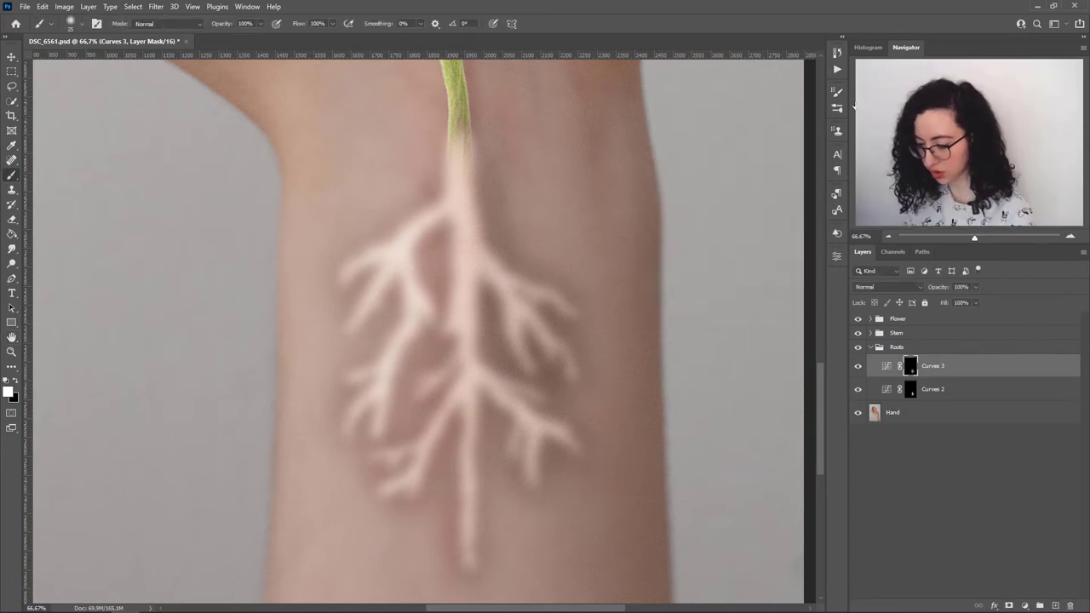
Step: Lower the Curves 2 layer's Fill to 67%
click(956, 392)
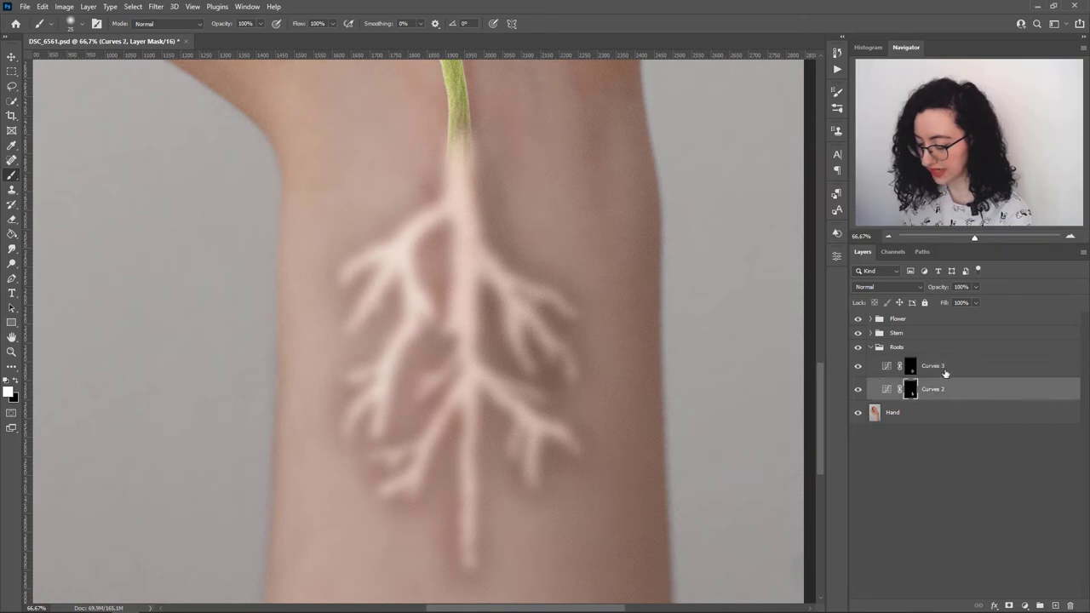
drag(977, 320, 967, 321)
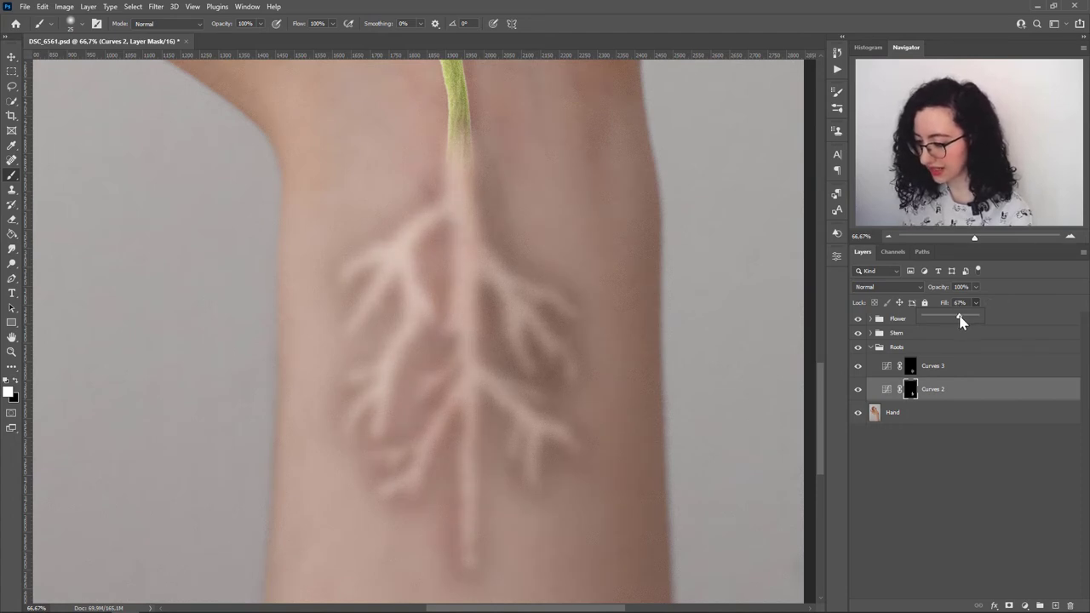
drag(959, 320, 960, 320)
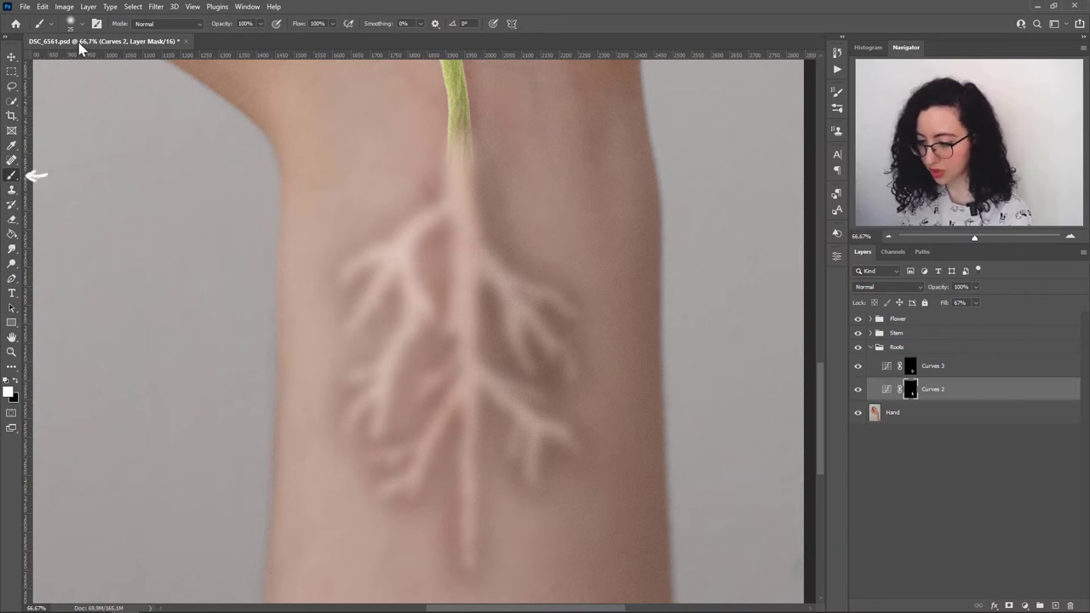
Step: Set a black brush at 35% opacity and 17% flow
click(259, 23)
drag(263, 36, 225, 37)
click(332, 23)
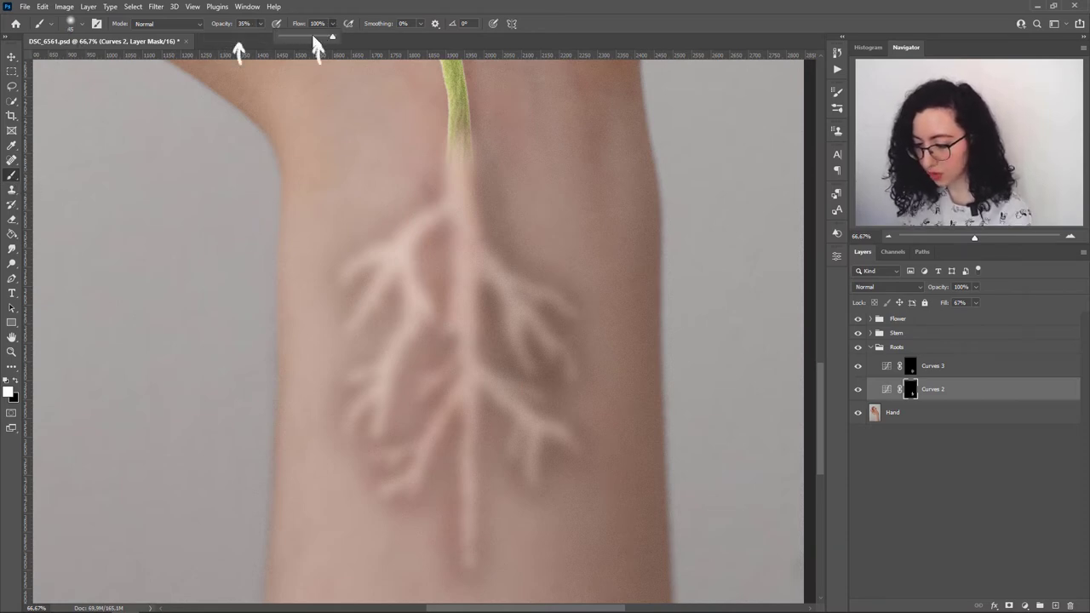
drag(337, 36, 304, 37)
key(x)
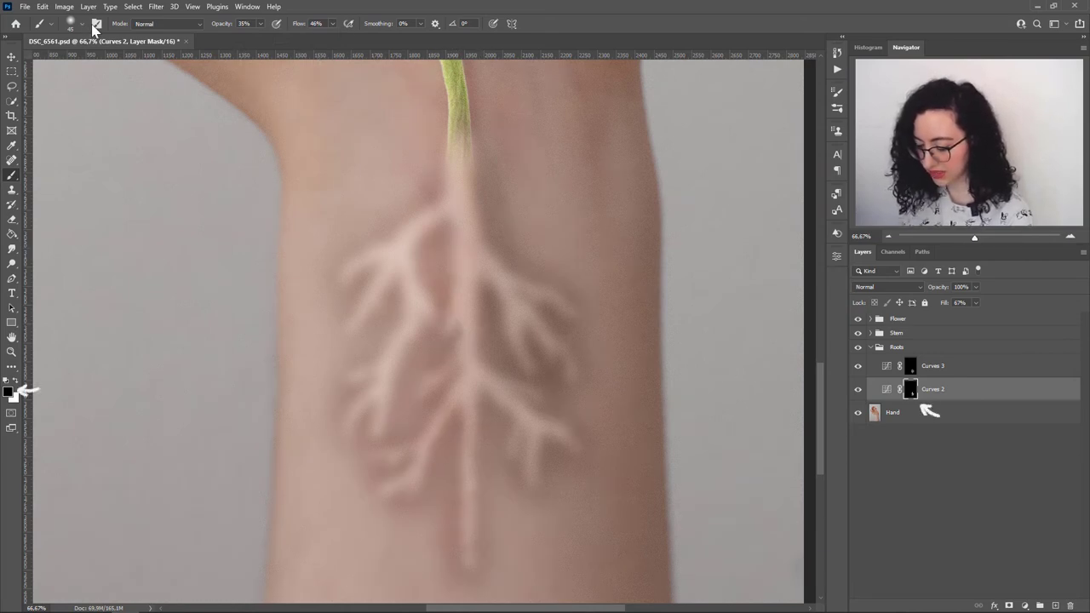
key(shift+1)
key(shift+7)
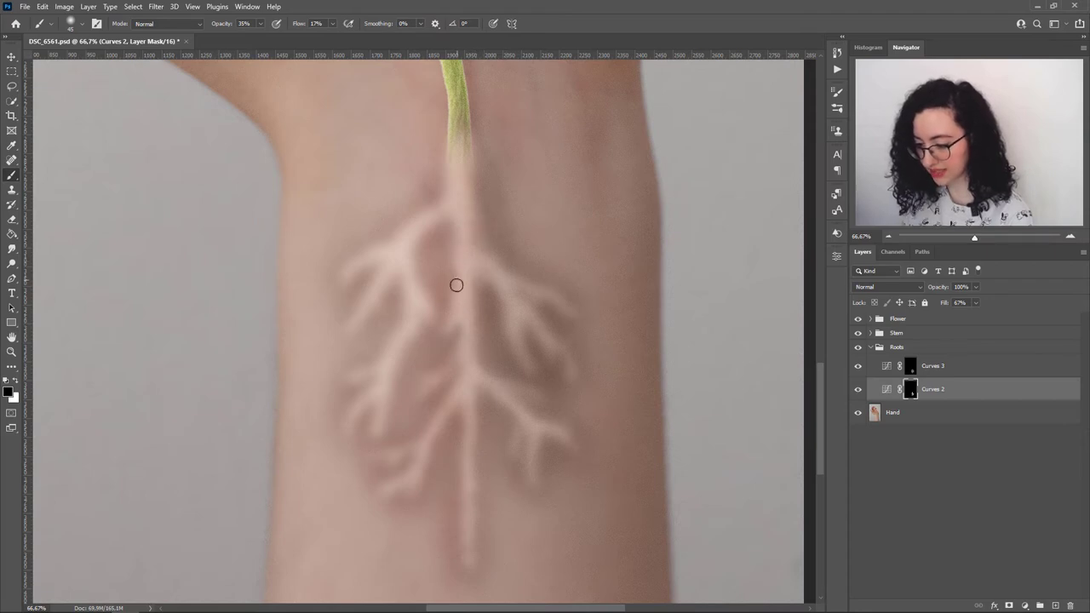
Step: Paint black on the Curves 2 mask to fade the roots, resizing the brush to 61
scroll(499, 433, down, 2)
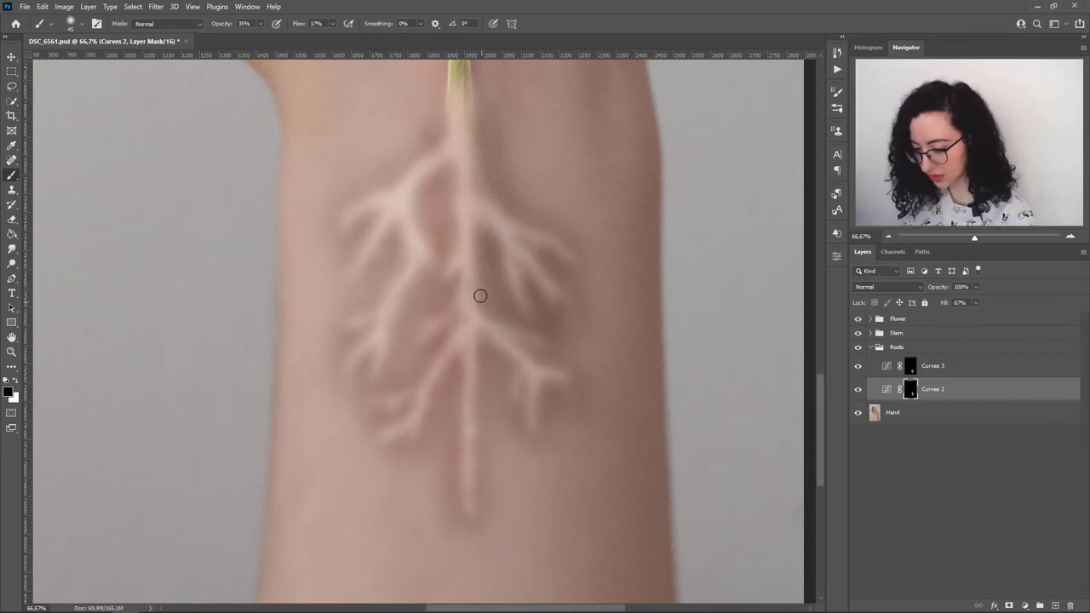
key(x)
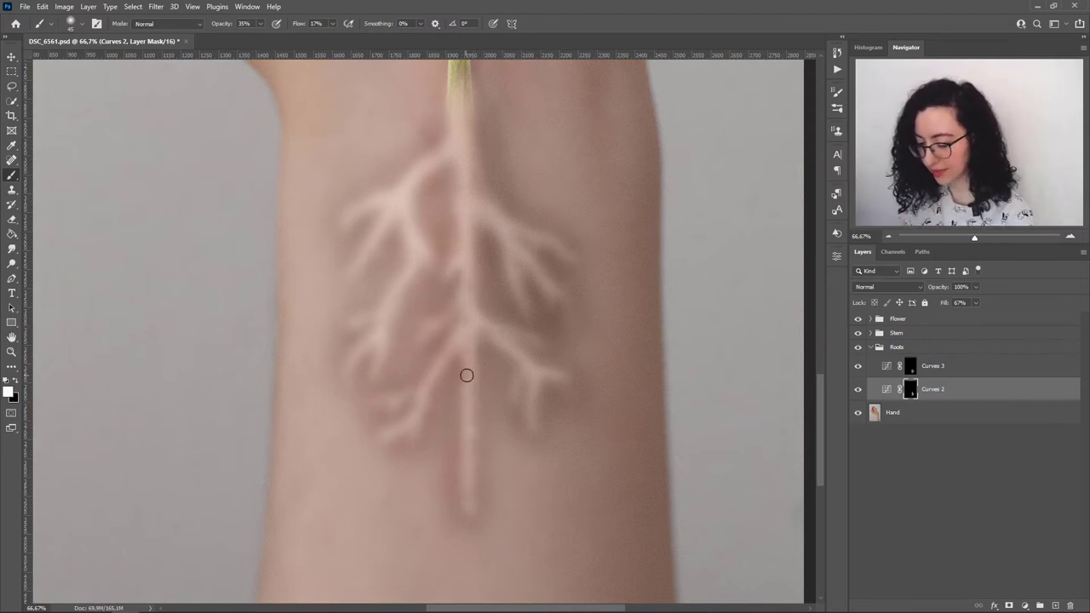
key(x)
key(1)
key(6)
key(bracketright)
key(bracketright)
key(bracketright)
key(bracketright)
key(bracketright)
key(bracketright)
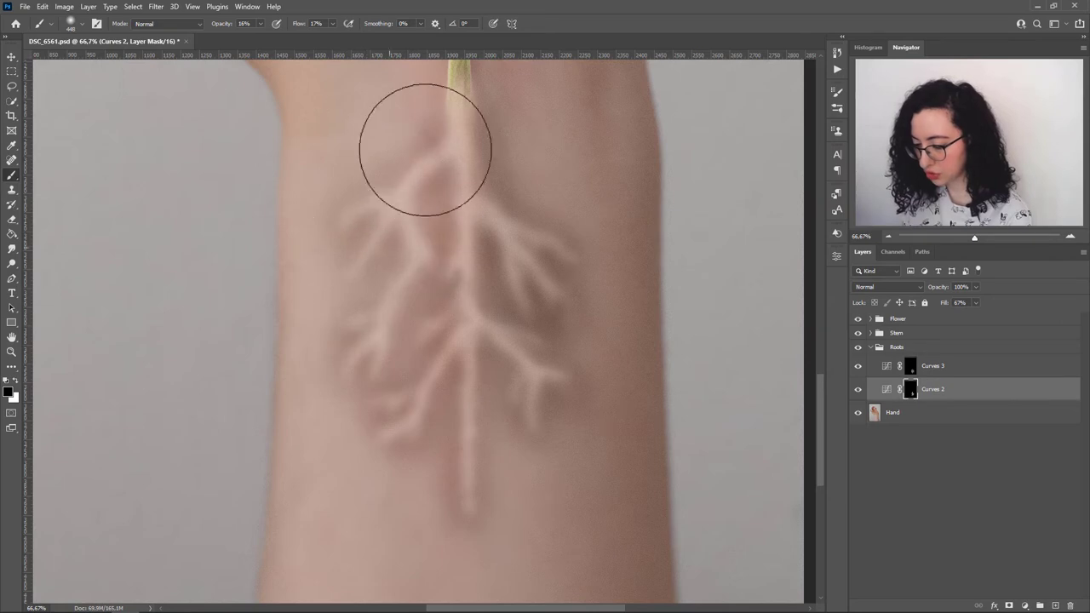
click(82, 23)
drag(124, 75, 34, 74)
click(572, 156)
key(3)
key(5)
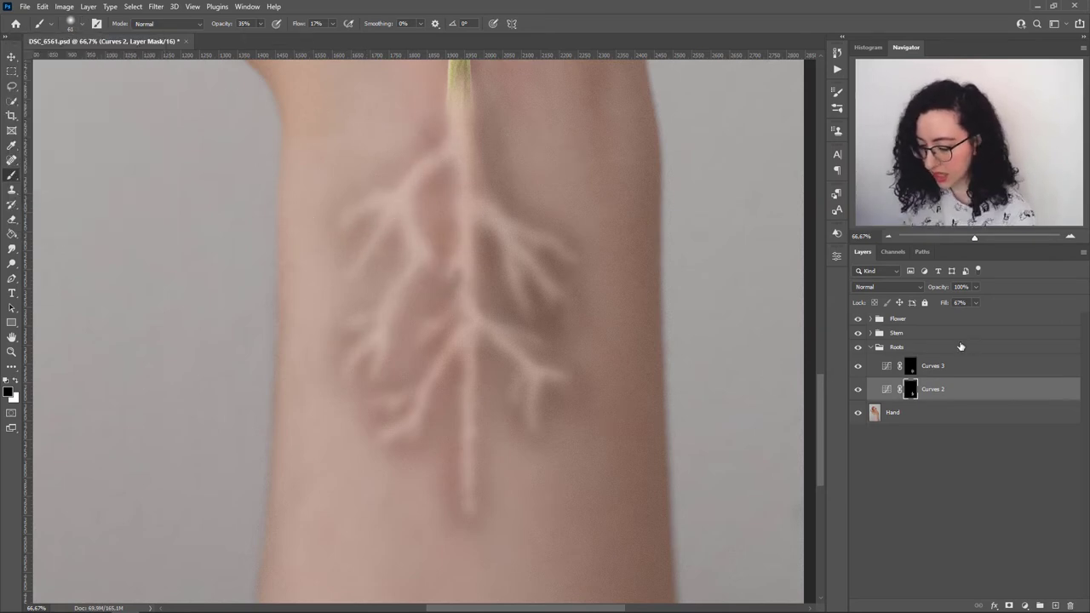
Step: Paint soft shading on the Curves 3 mask at about 49% opacity and 46% flow
click(960, 366)
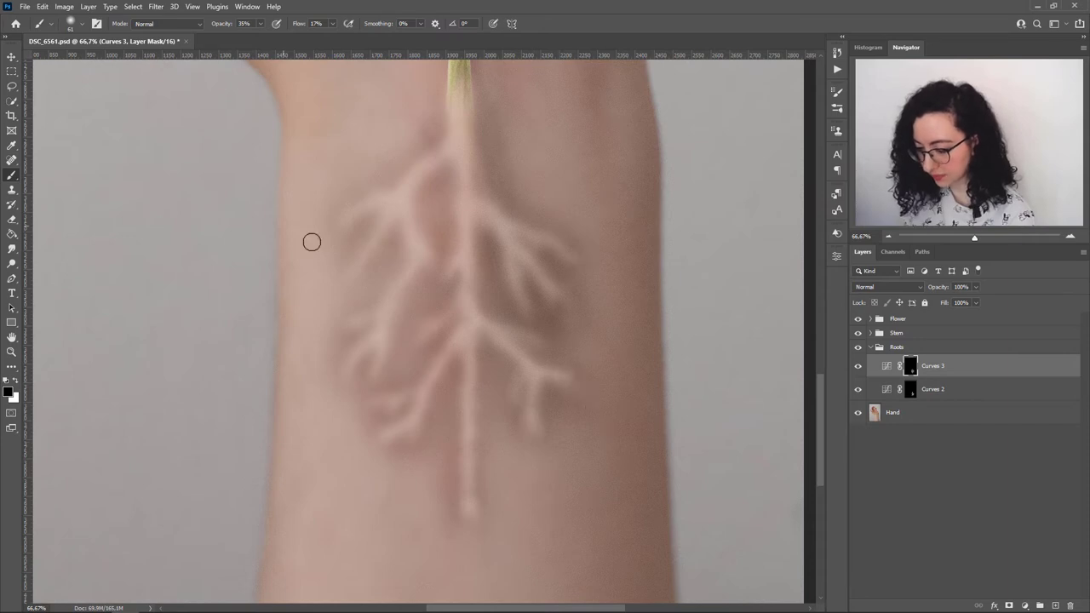
drag(261, 40, 270, 42)
mouse_move(332, 23)
mouse_down()
mouse_move(333, 39)
mouse_move(344, 39)
mouse_up()
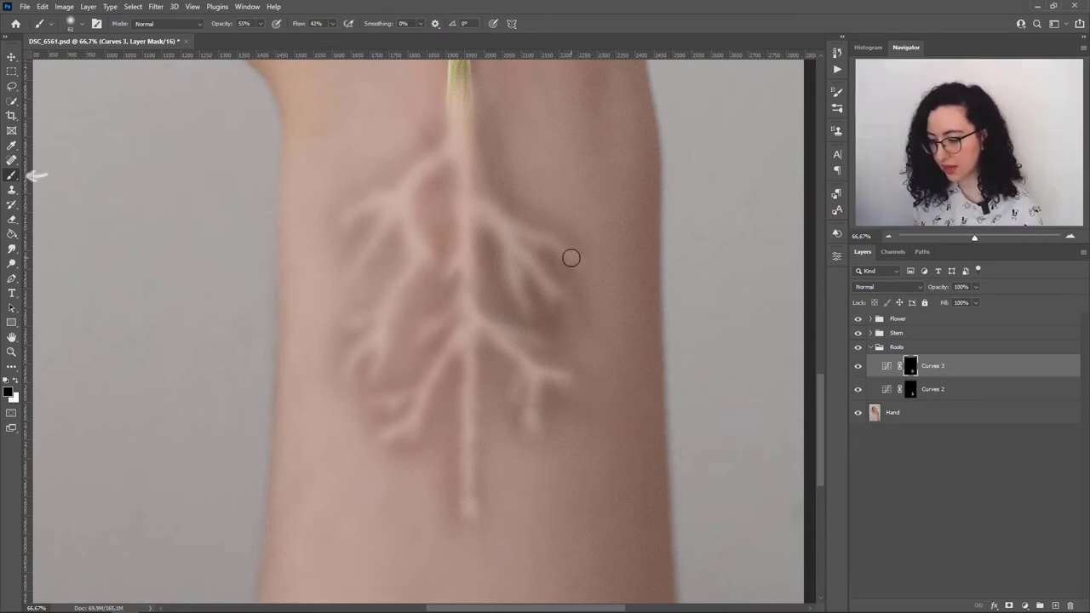
drag(261, 23, 255, 40)
drag(332, 23, 326, 40)
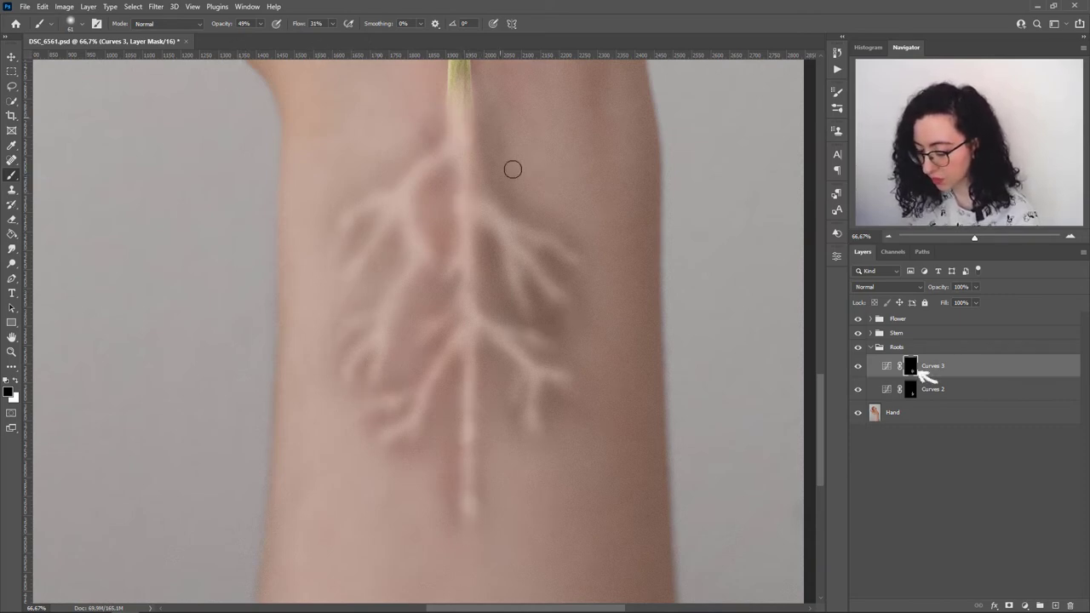
scroll(408, 255, right, 2)
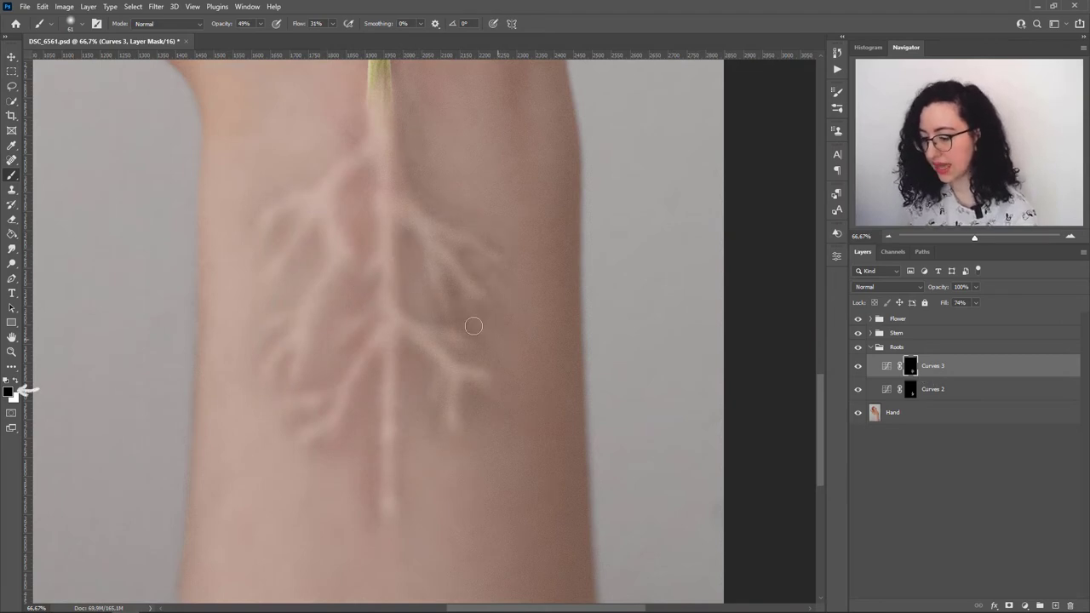
mouse_move(333, 24)
mouse_down()
mouse_move(343, 40)
mouse_move(323, 39)
mouse_up()
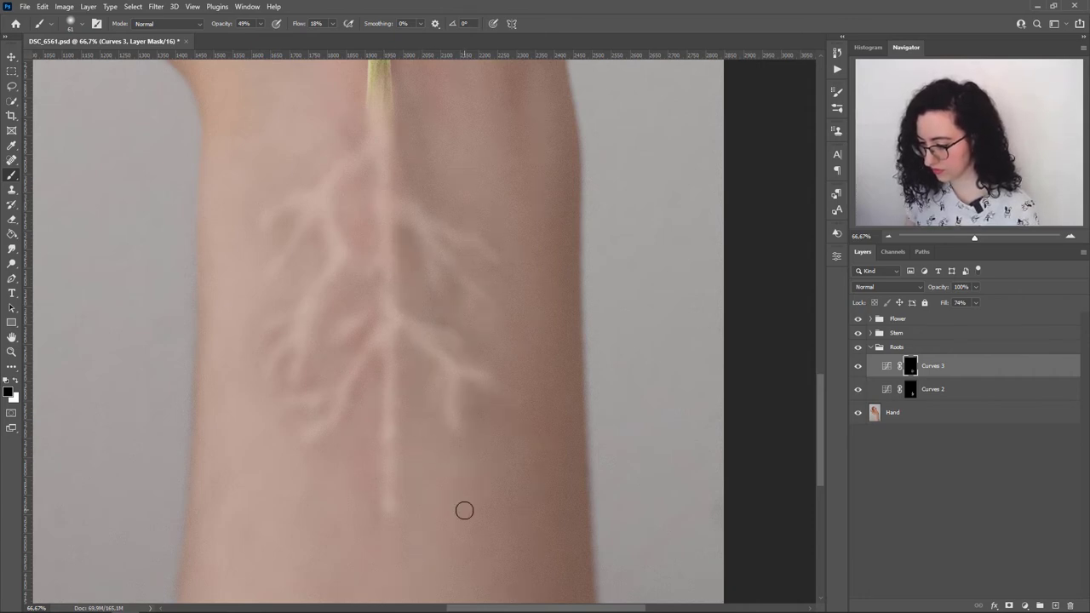
key(x)
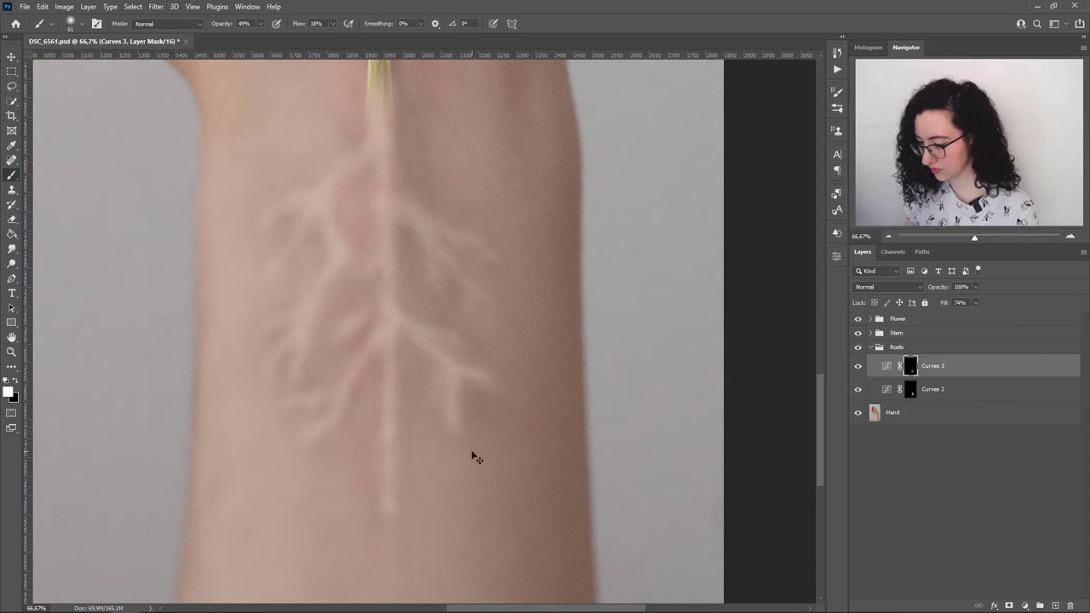
key(x)
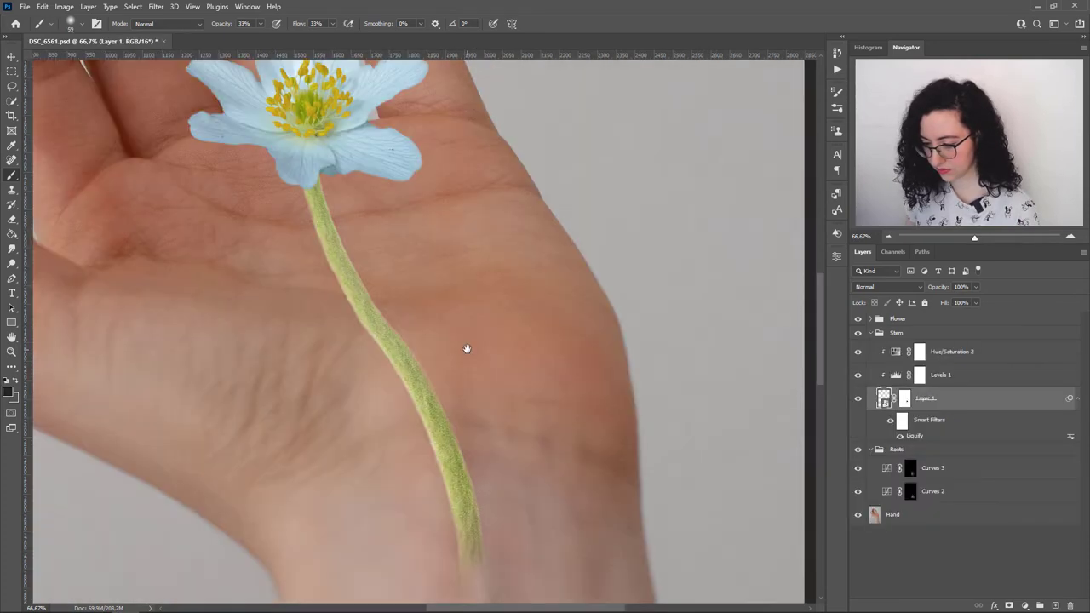
Step: Add Layer 2 beneath the stem layer and pick a dark brown darkened from the sampled palm skin
drag(467, 348, 458, 339)
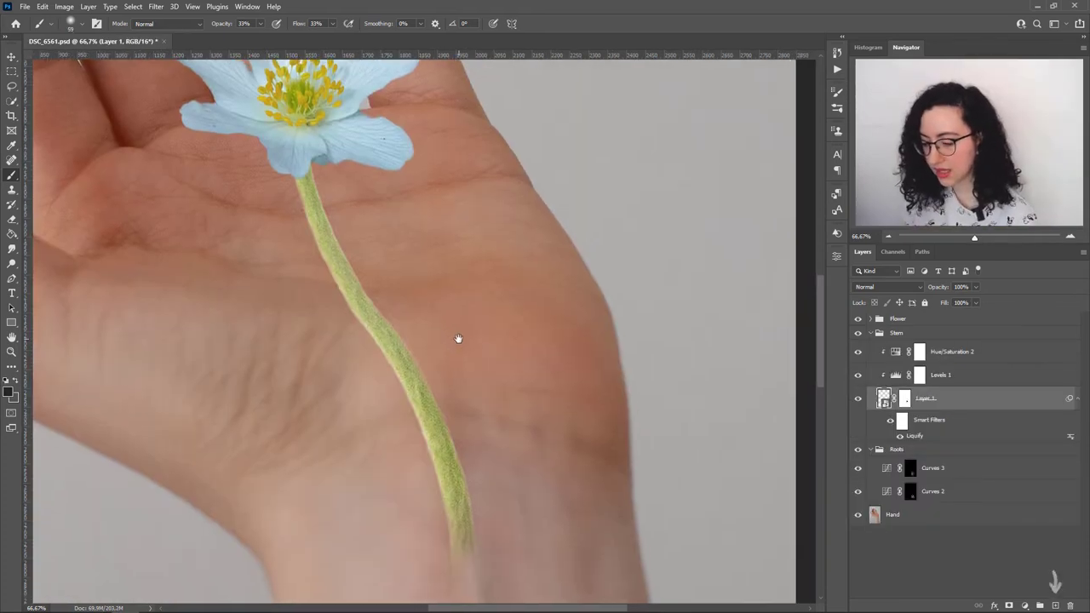
click(1055, 605)
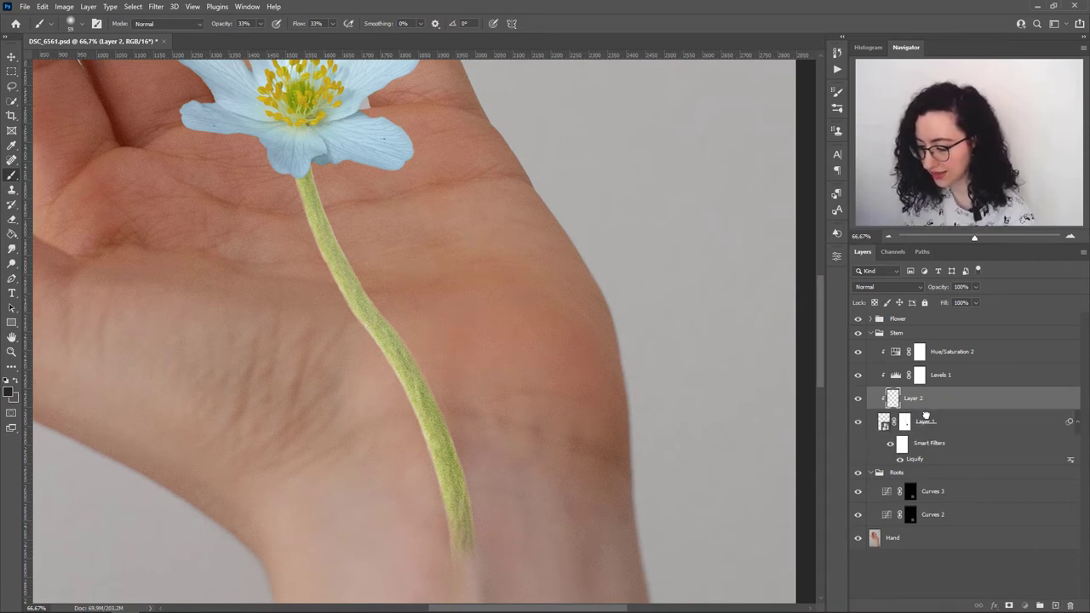
drag(926, 415, 896, 466)
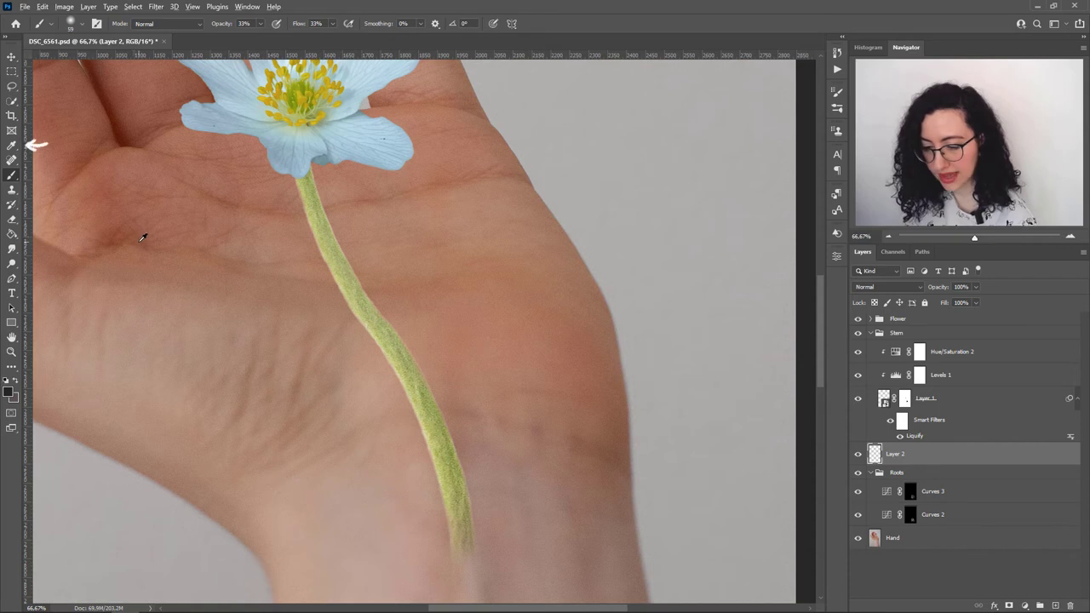
alt+click(123, 141)
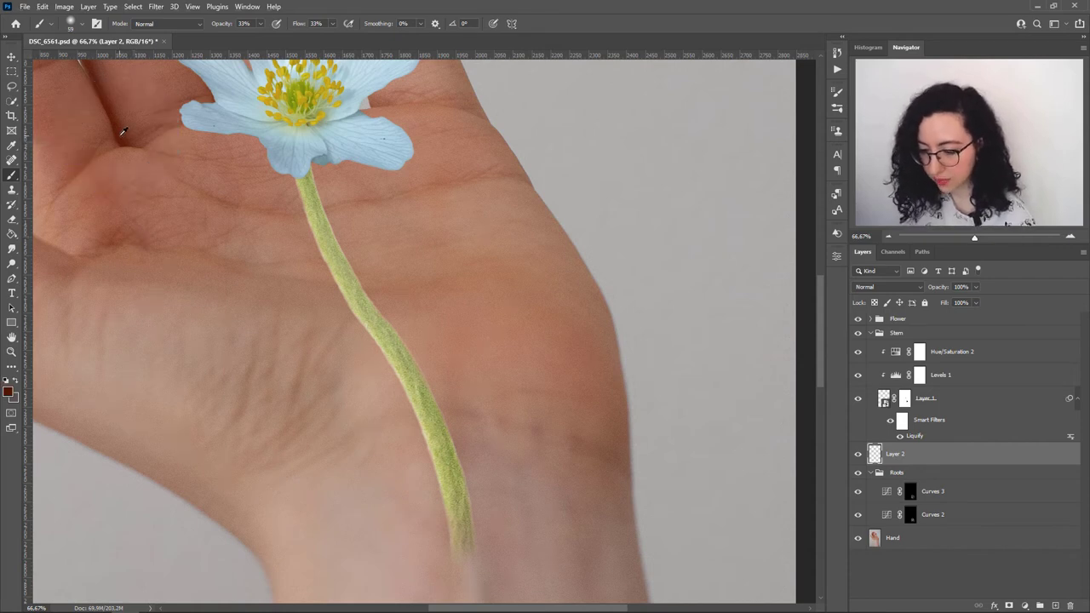
click(8, 393)
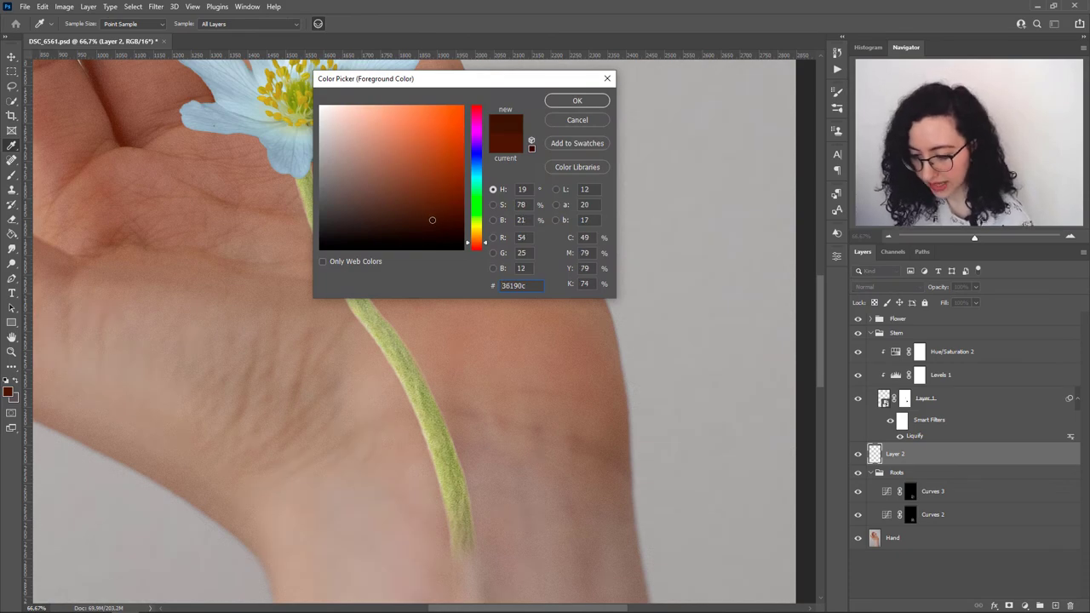
click(582, 103)
Step: Set Layer 2 to Multiply and paint a faint shadow along the stem's left edge
click(890, 287)
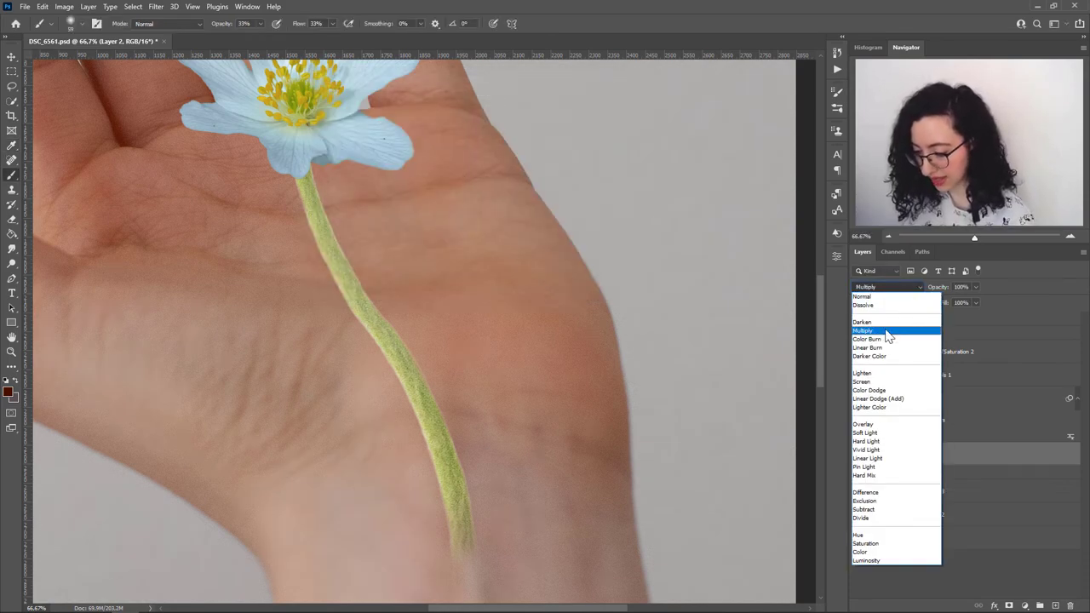
click(888, 330)
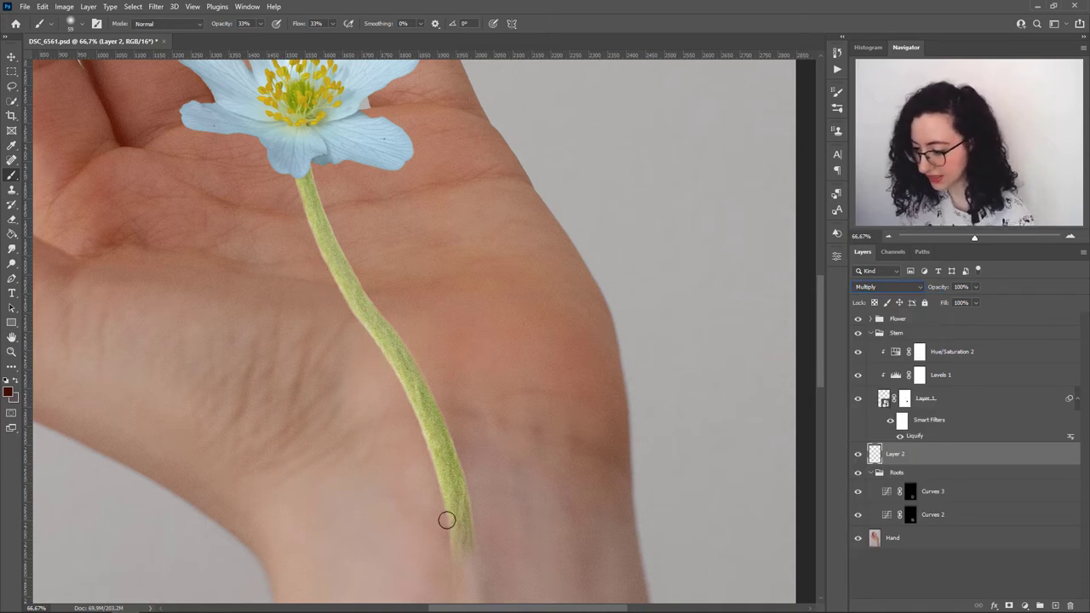
mouse_move(449, 549)
mouse_down()
mouse_move(417, 416)
mouse_move(366, 318)
mouse_move(370, 304)
mouse_move(366, 328)
mouse_move(357, 315)
mouse_move(435, 445)
mouse_move(366, 316)
mouse_move(368, 327)
mouse_move(261, 223)
mouse_up()
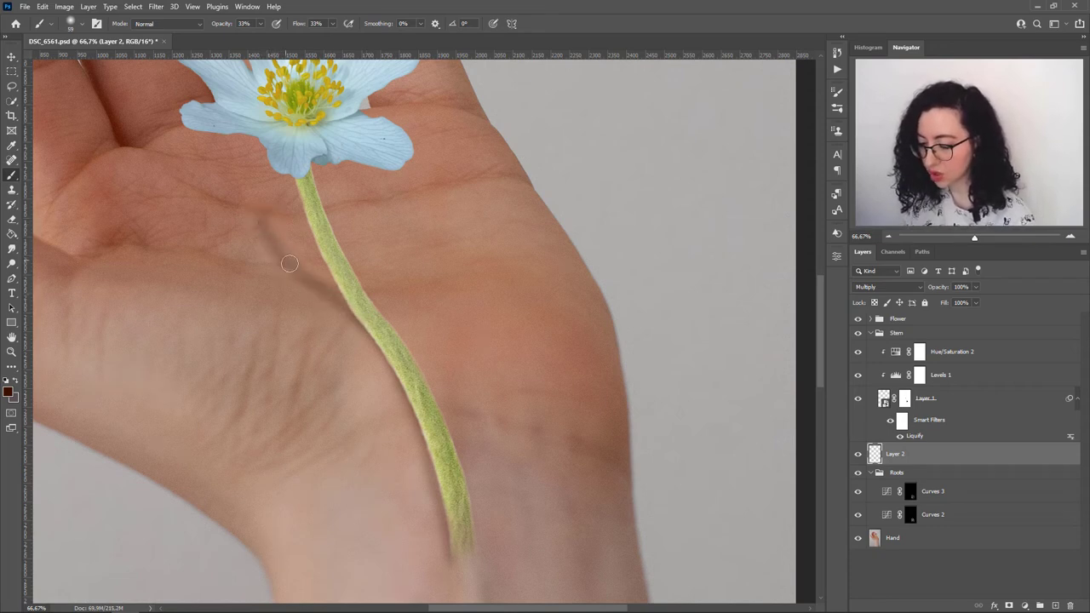
mouse_move(315, 287)
mouse_down()
mouse_move(392, 379)
mouse_move(444, 542)
mouse_up()
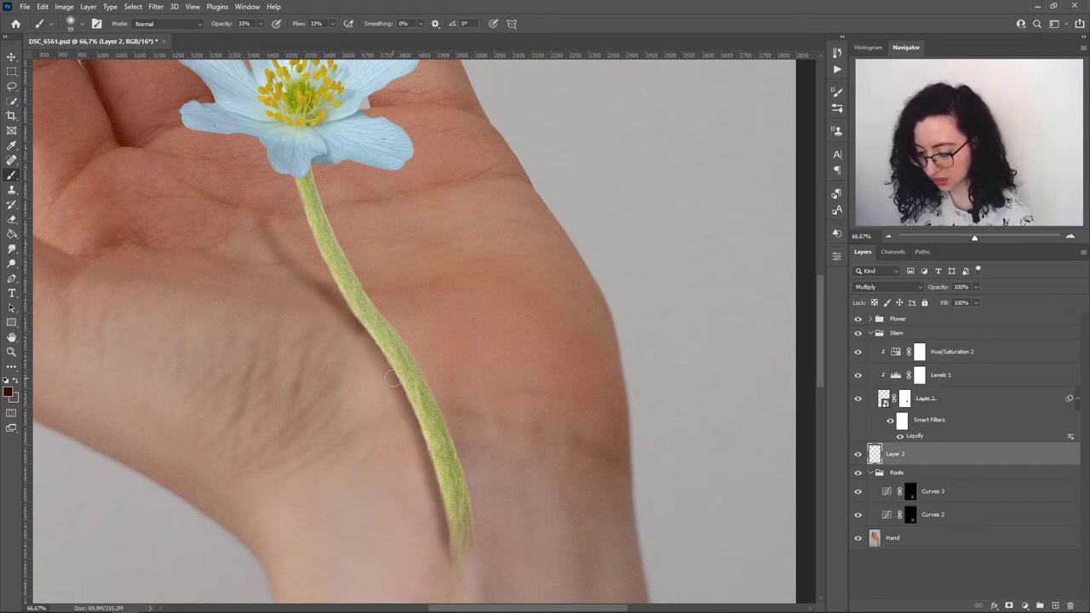
drag(364, 335, 391, 379)
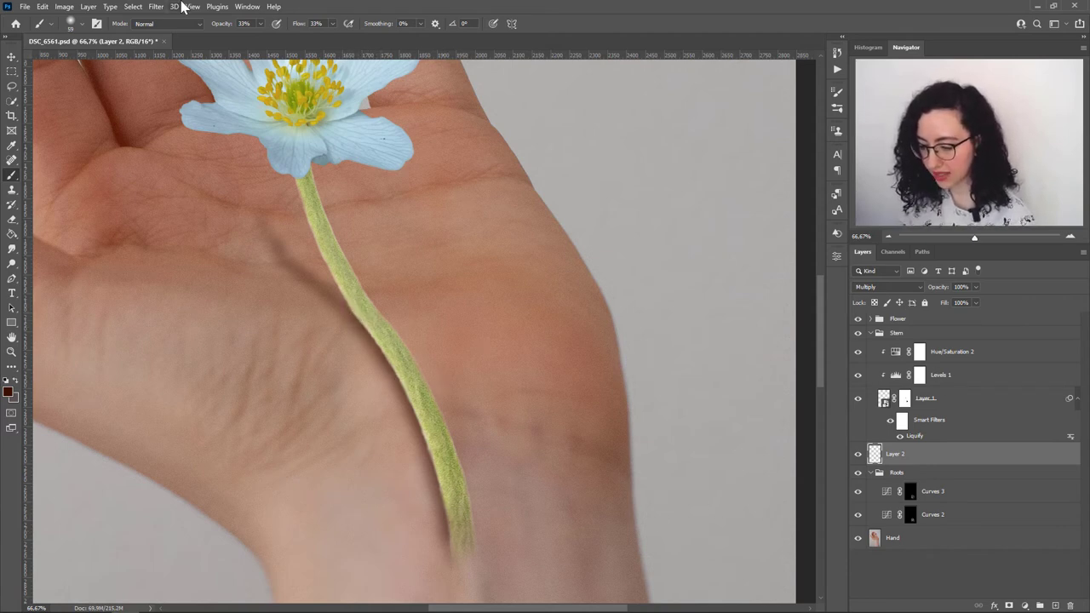
Step: Apply a Gaussian Blur of 19.4 px to the Layer 2 shadow
click(156, 7)
mouse_move(182, 143)
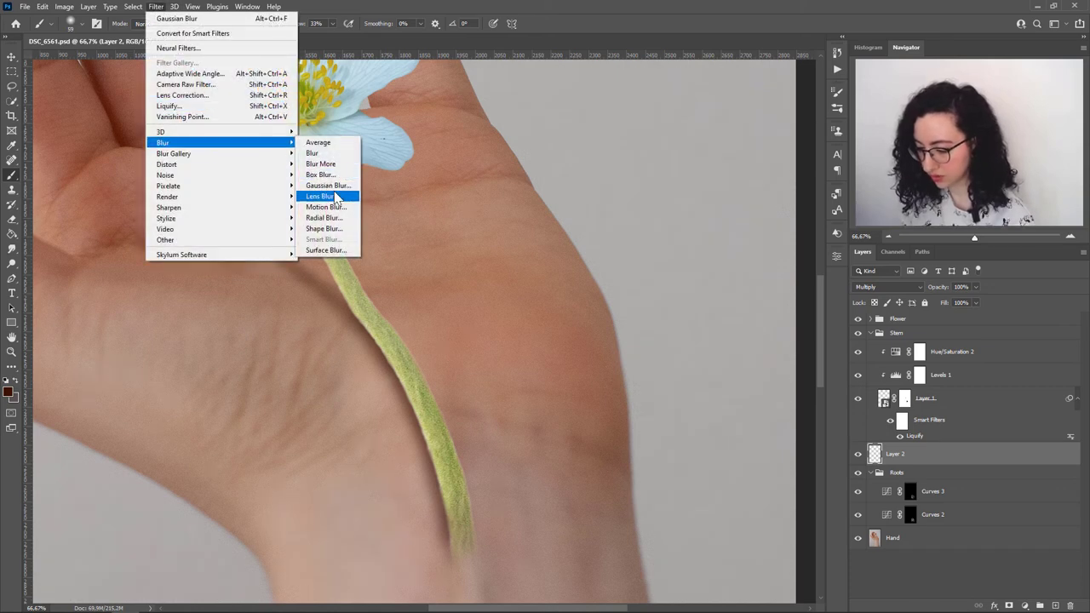
click(328, 186)
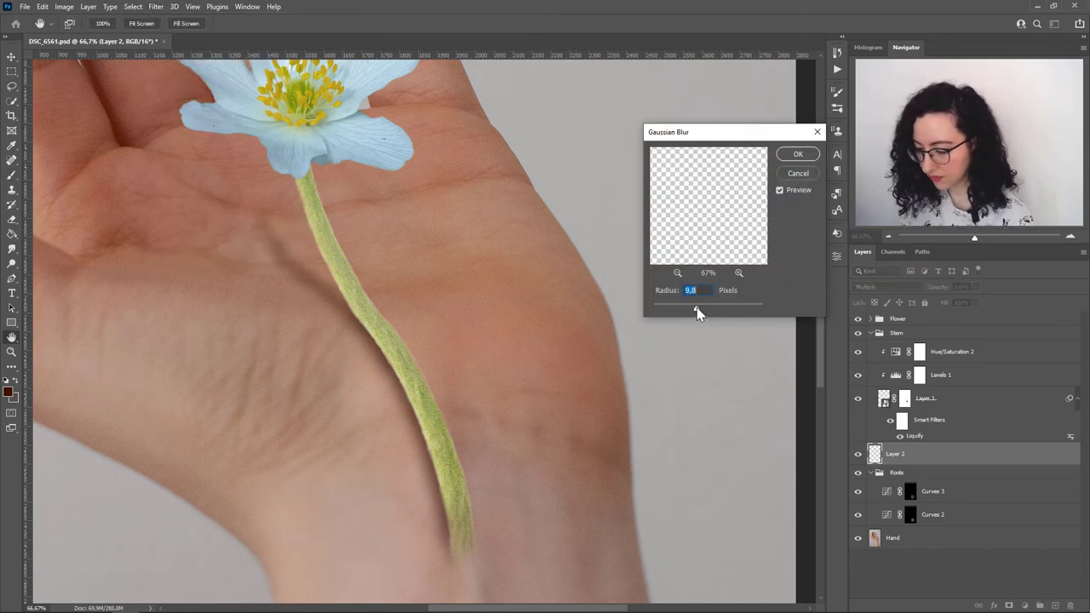
drag(696, 308, 700, 310)
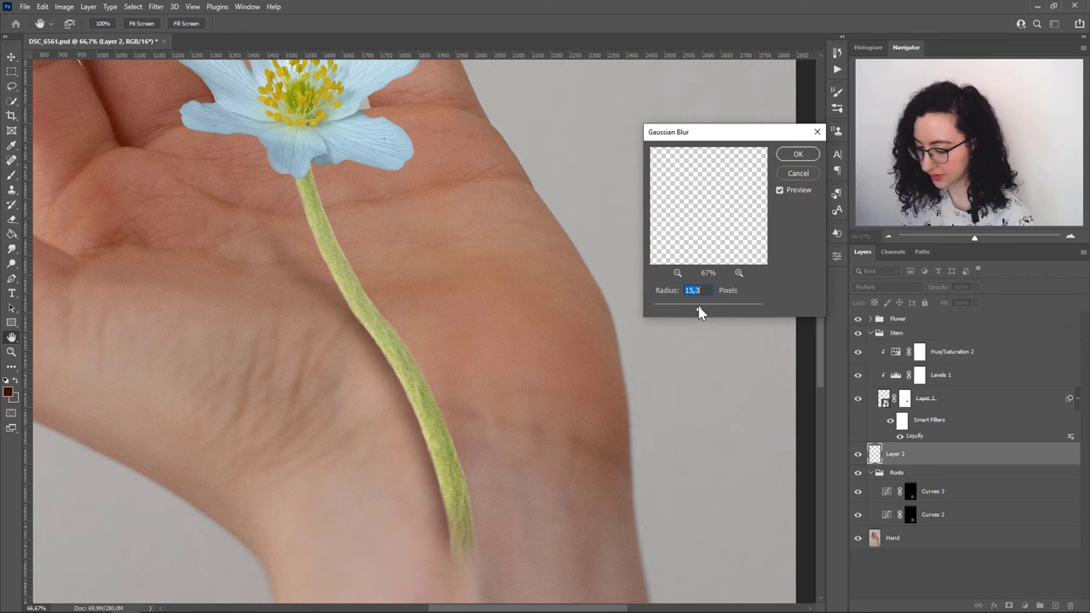
click(807, 158)
Step: Enlarge the brush to 180 px and lower Layer 2's fill to 59%
click(83, 24)
drag(34, 47, 126, 66)
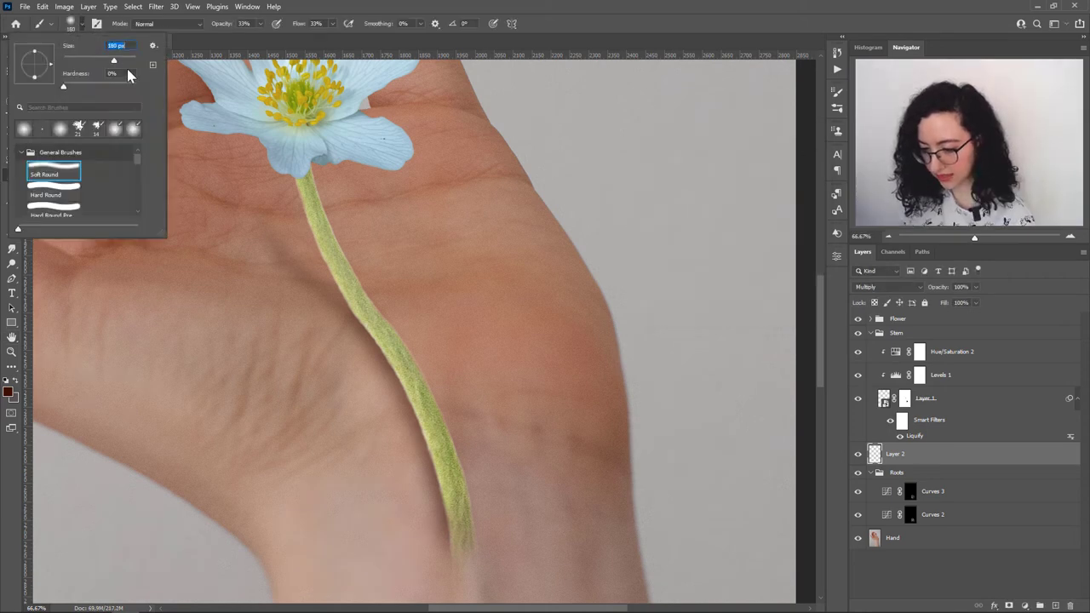
click(255, 202)
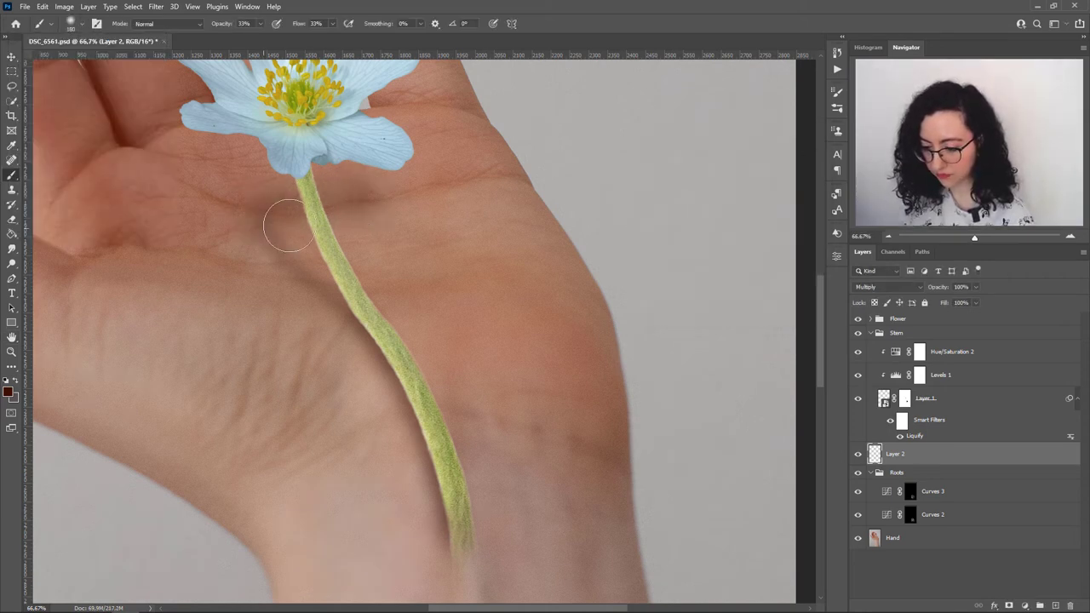
scroll(401, 231, up, 3)
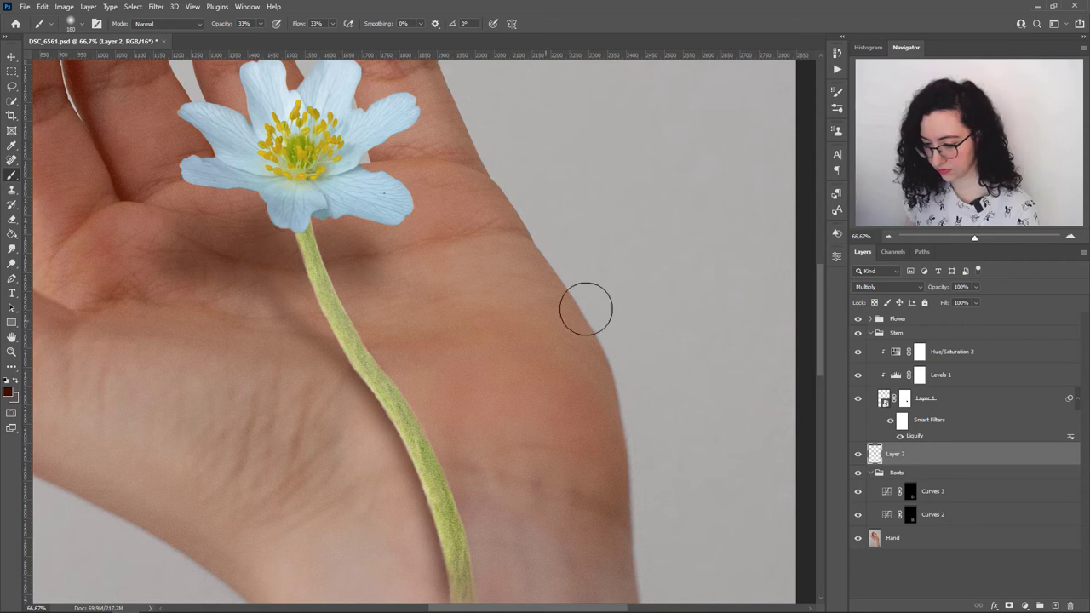
click(976, 303)
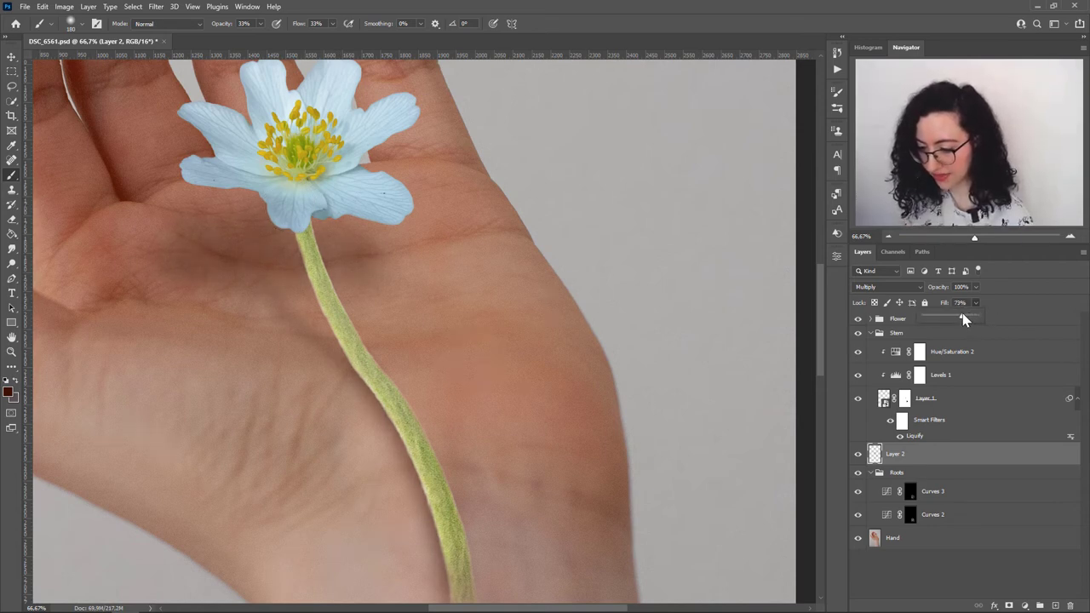
drag(960, 319, 957, 315)
Step: Zoom out, paint faint strokes along the stem, then undo them
key(ctrl+minus)
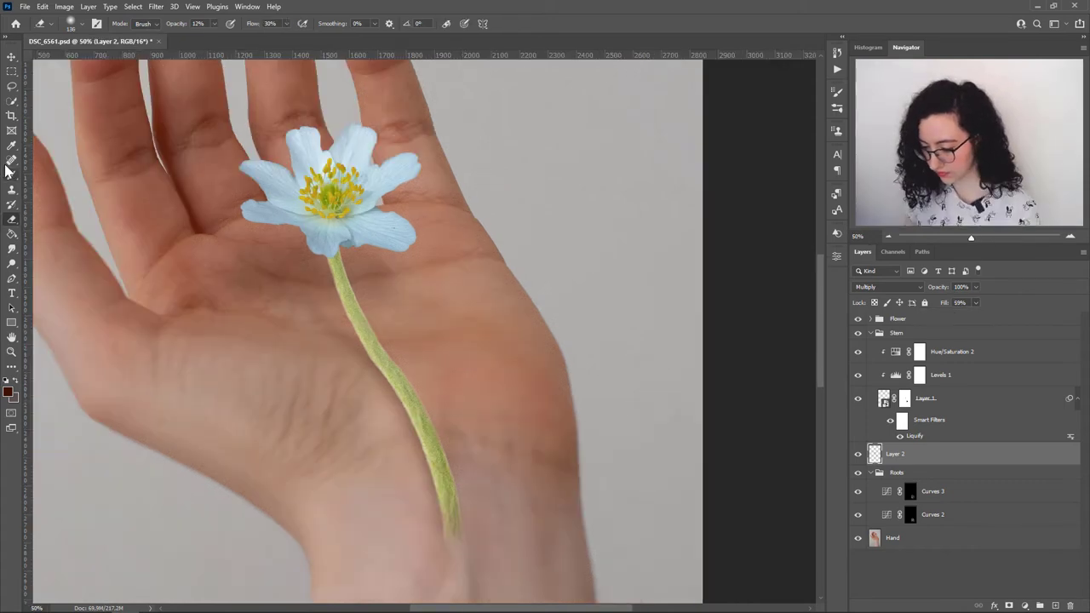
drag(390, 409, 426, 499)
mouse_move(365, 336)
mouse_down()
mouse_move(448, 523)
mouse_move(396, 419)
mouse_move(439, 521)
mouse_up()
key(ctrl+z)
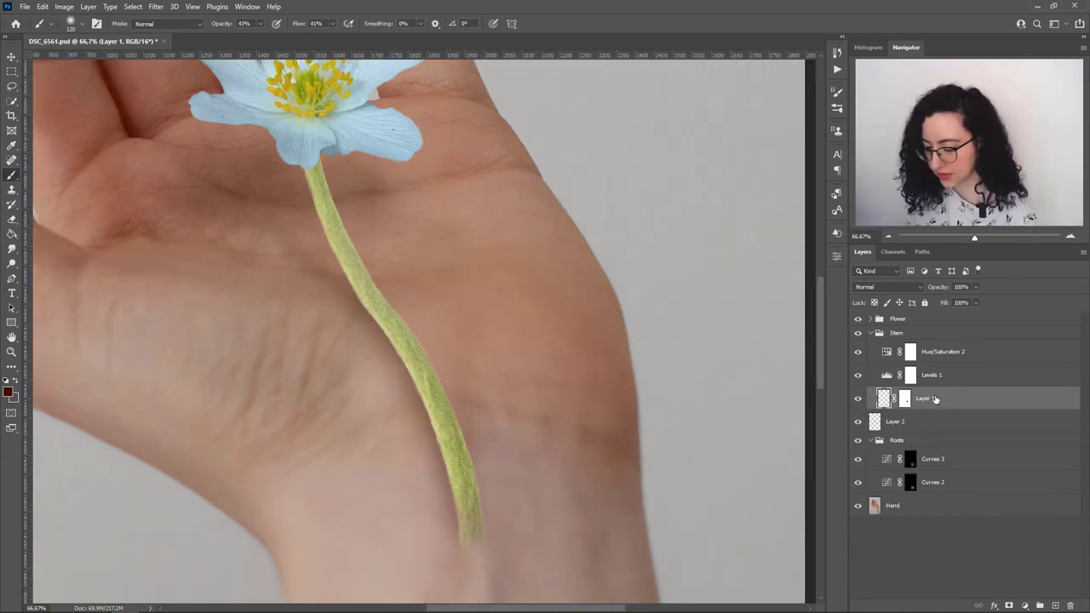
Step: Duplicate Layer 1 and place Layer 1 copy beneath the original
right_click(935, 399)
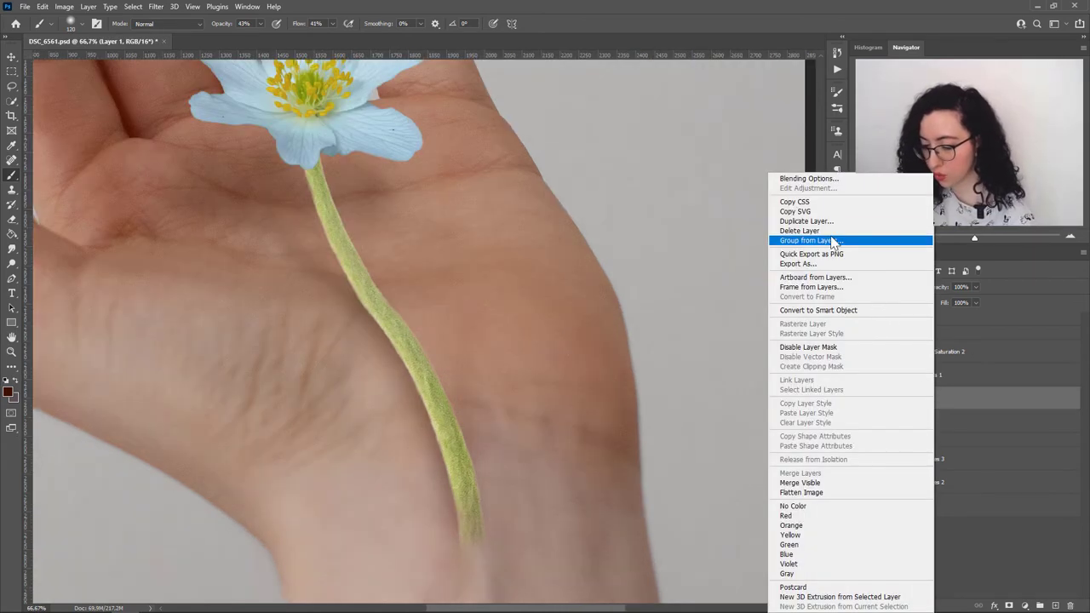
click(807, 221)
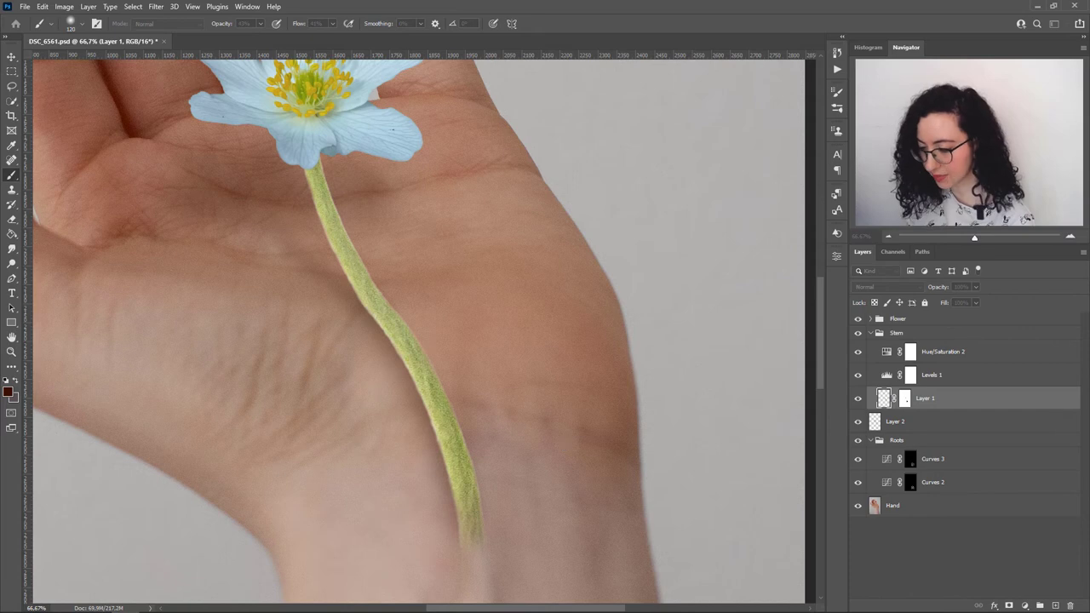
key(Return)
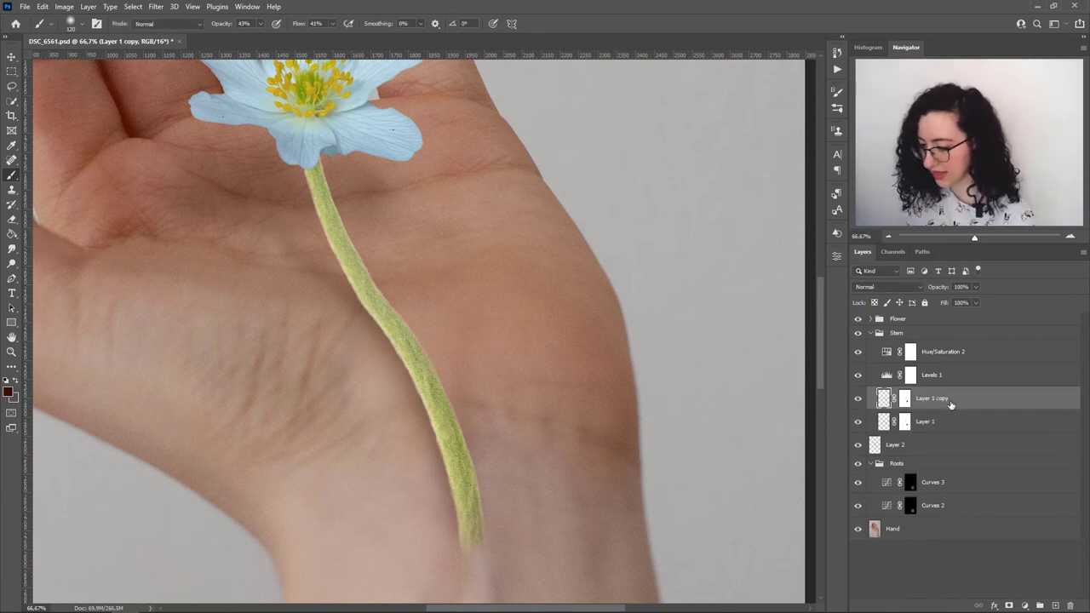
drag(951, 405, 941, 430)
Step: Blur Layer 1 copy with a 9.4 px Gaussian Blur and toggle it to compare
click(156, 6)
mouse_move(192, 146)
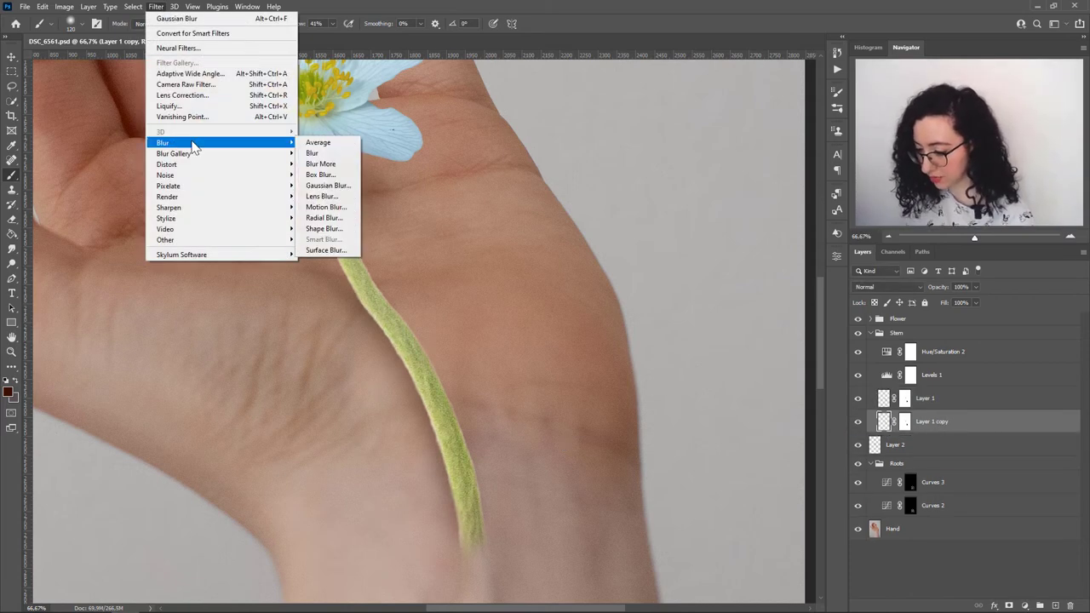
click(328, 185)
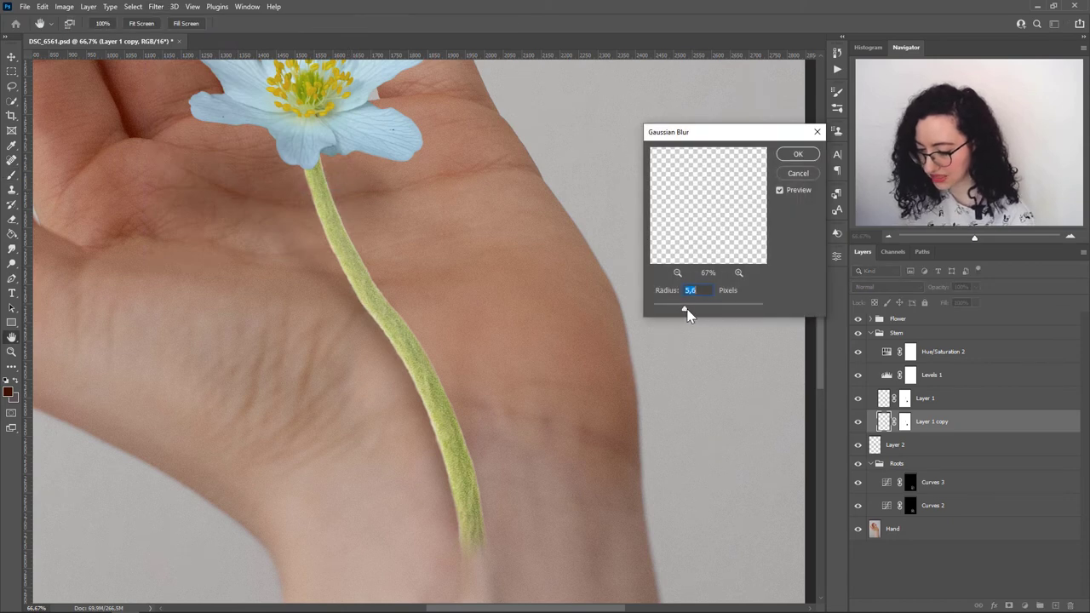
drag(686, 311, 691, 313)
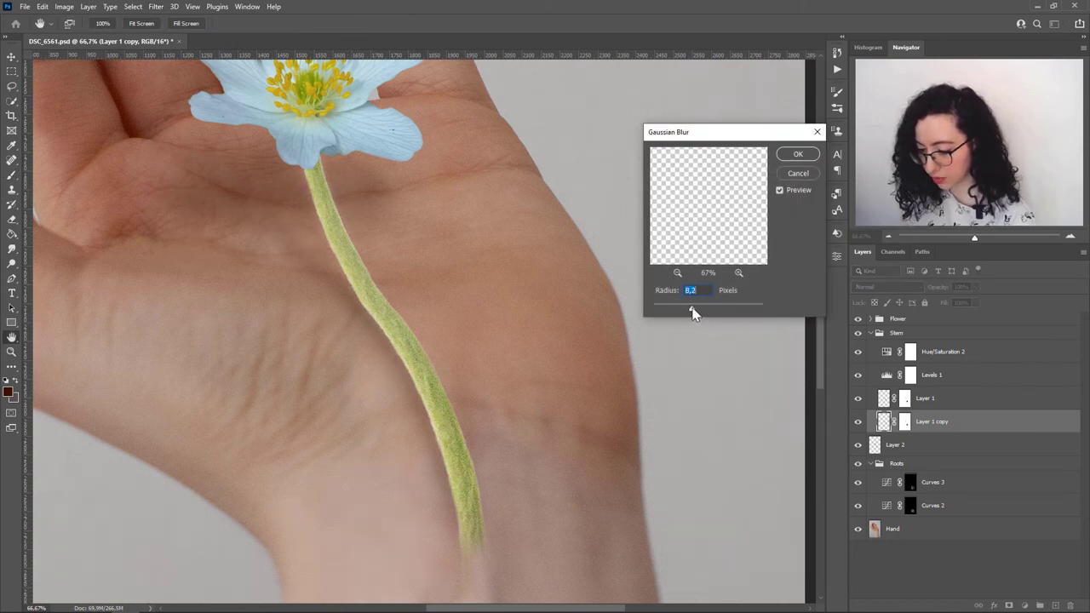
click(796, 155)
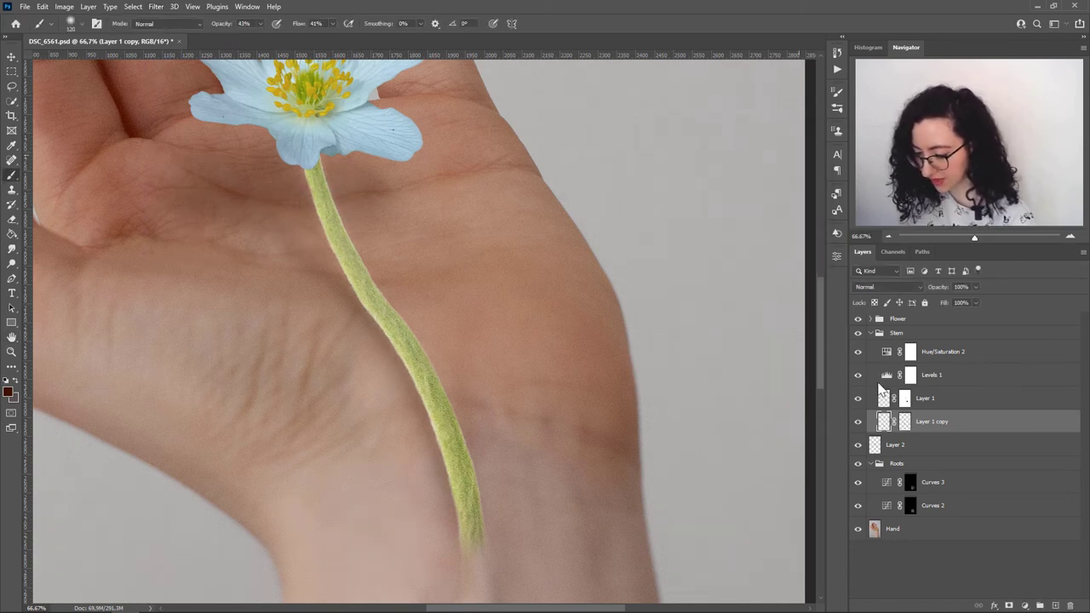
click(857, 422)
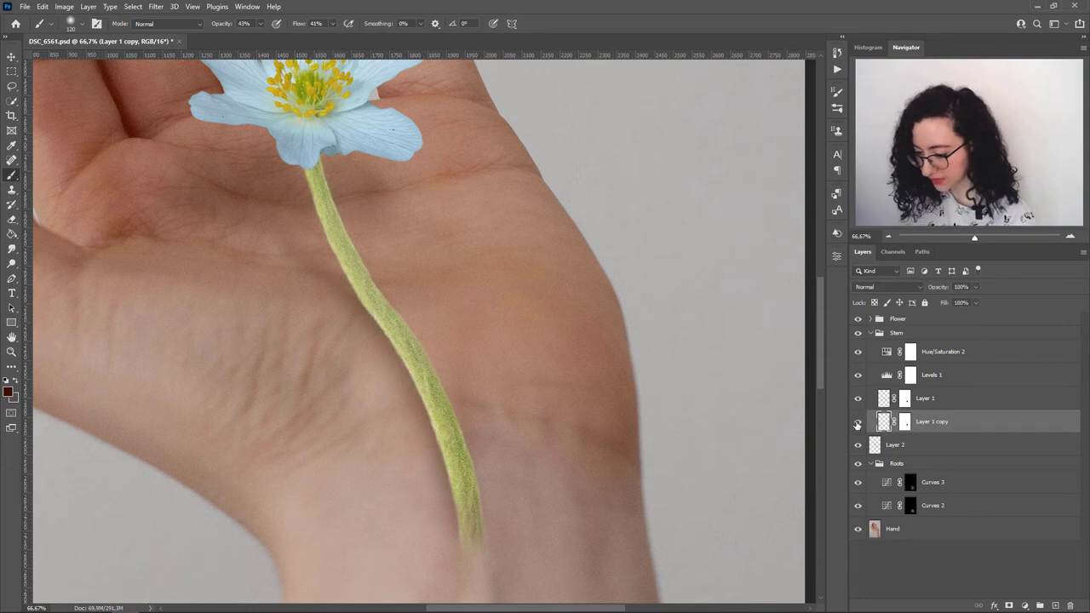
click(858, 422)
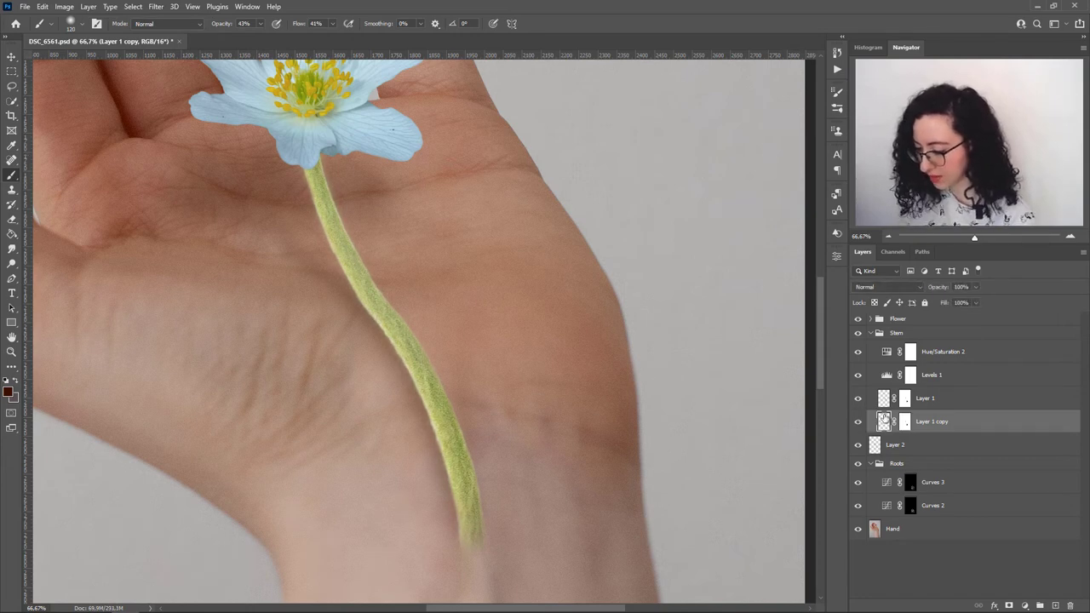
Step: Group Layer 1 and Layer 1 copy into Group 1
shift+click(933, 393)
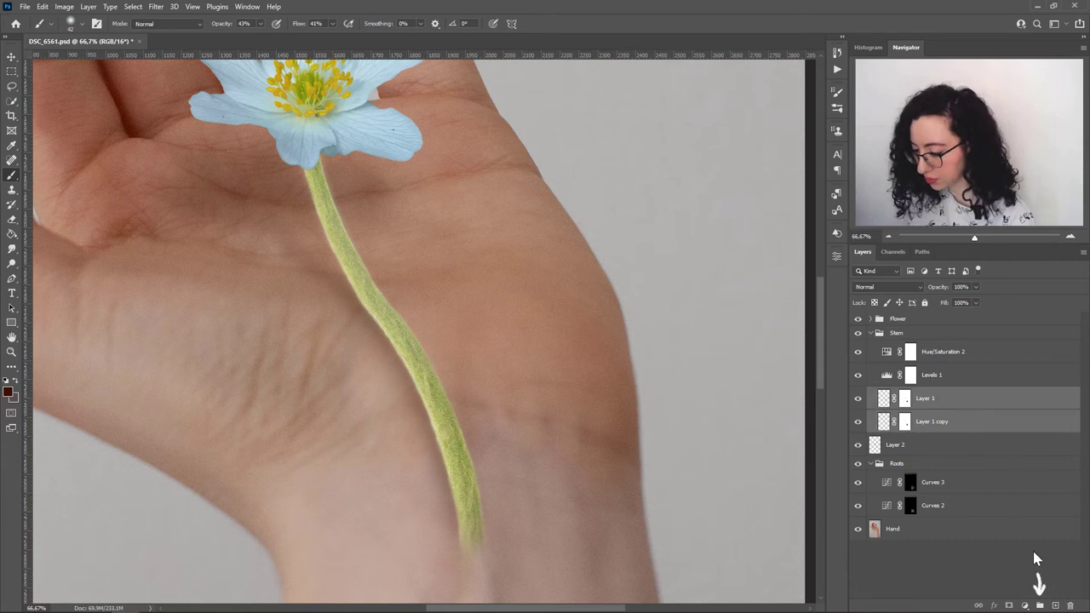
click(1039, 605)
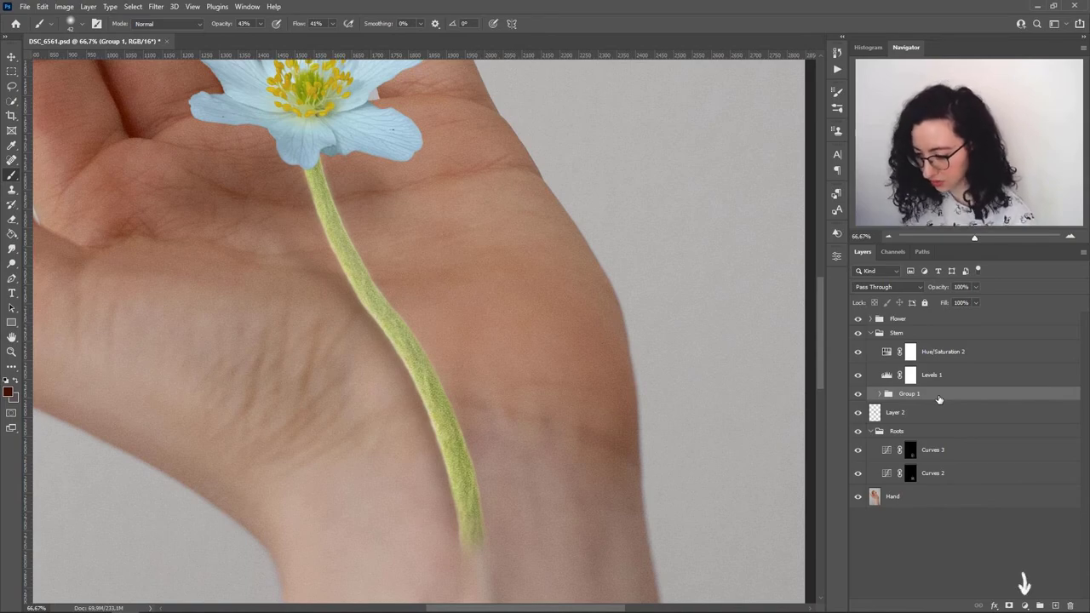
click(1025, 605)
Step: Paint a Curves 4 darkening onto the stem, then drop Hue/Saturation 2 saturation to -49
click(1004, 472)
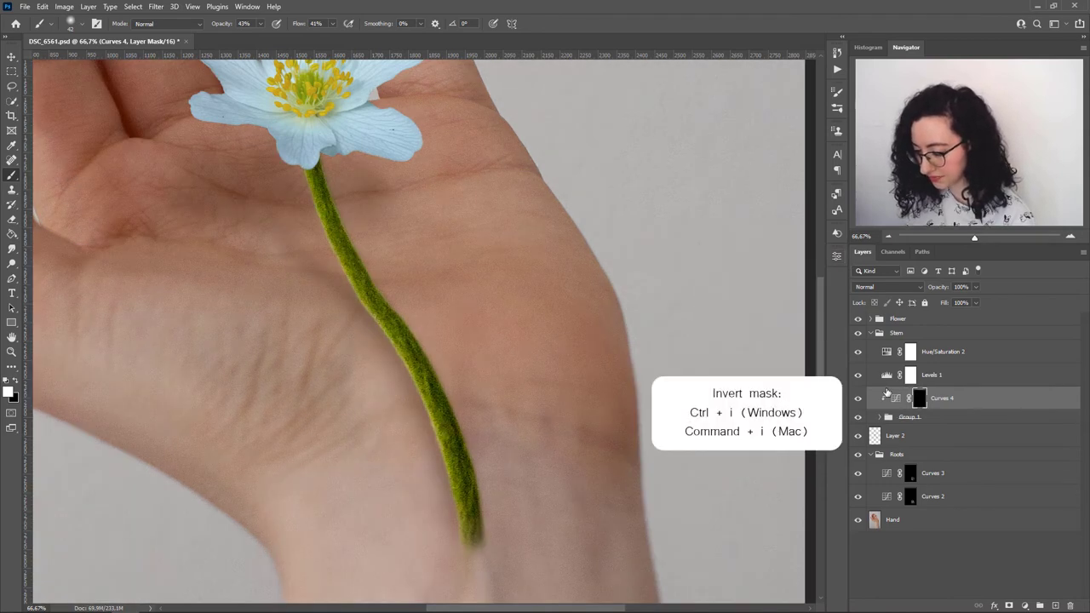
mouse_move(310, 180)
mouse_down()
mouse_move(333, 249)
mouse_move(432, 438)
mouse_move(306, 186)
mouse_move(338, 269)
mouse_move(459, 510)
mouse_up()
mouse_move(322, 209)
mouse_down()
mouse_move(431, 406)
mouse_move(458, 545)
mouse_up()
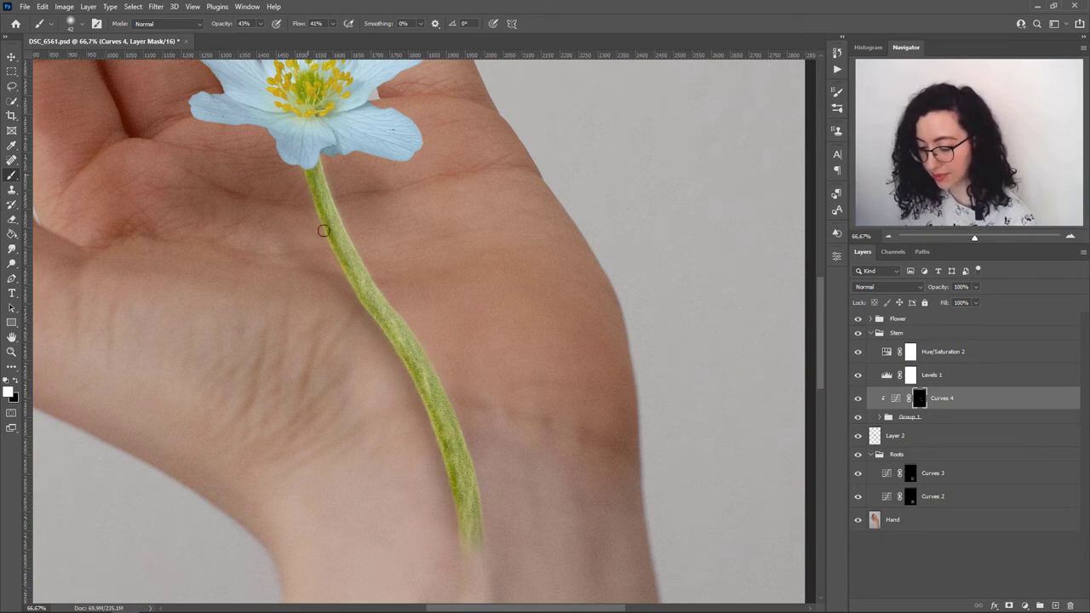
key(bracketright)
key(bracketright)
key(bracketright)
key(bracketright)
key(bracketright)
key(bracketright)
key(bracketright)
key(bracketright)
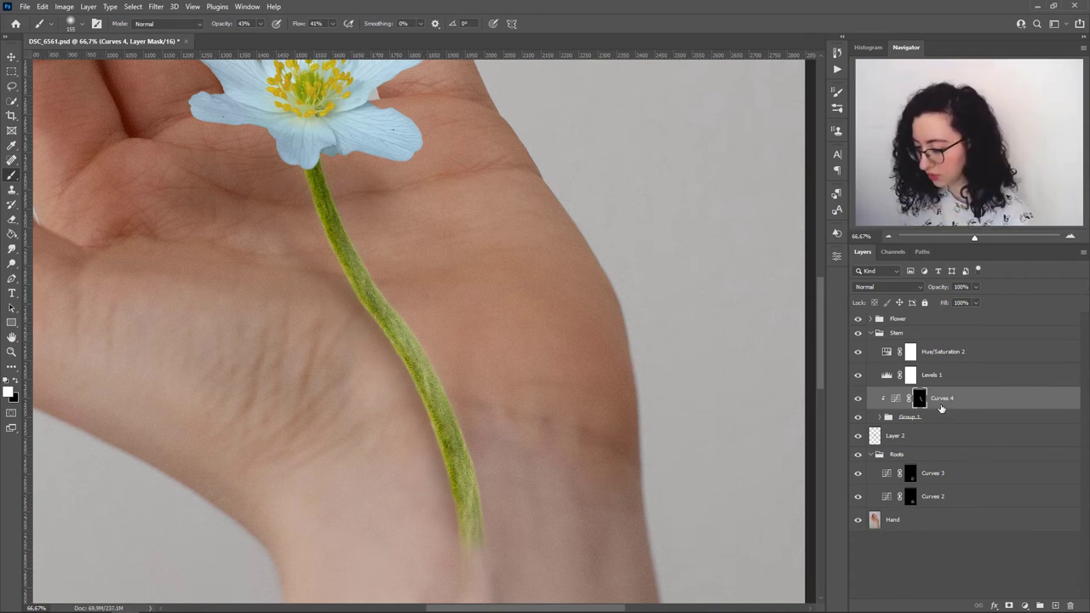
double_click(885, 353)
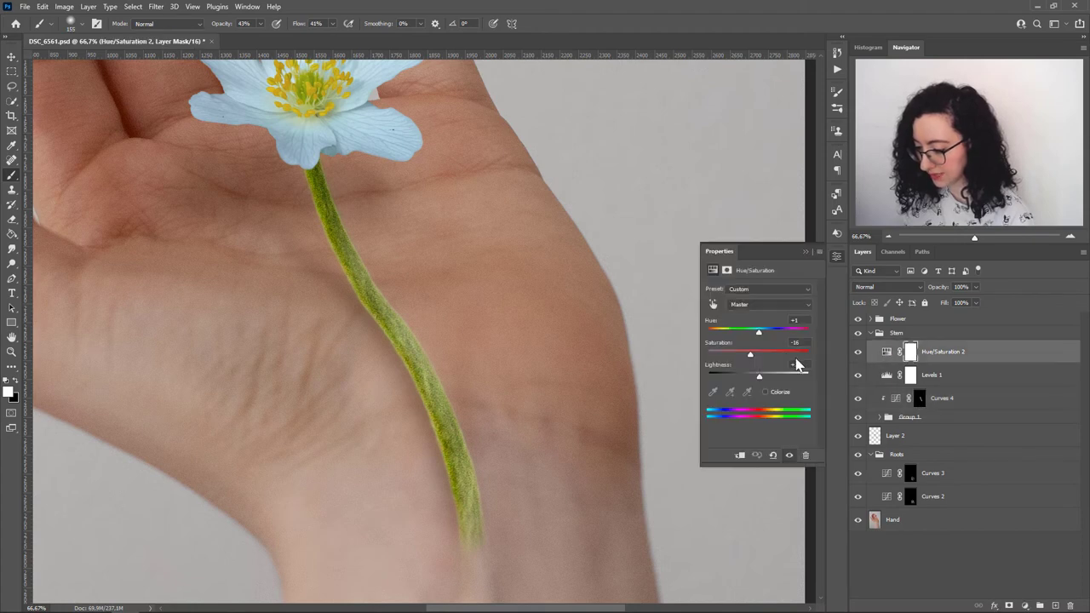
click(730, 355)
Step: Clip Hue/Saturation 2 and Levels 1 to the stem layers
click(739, 455)
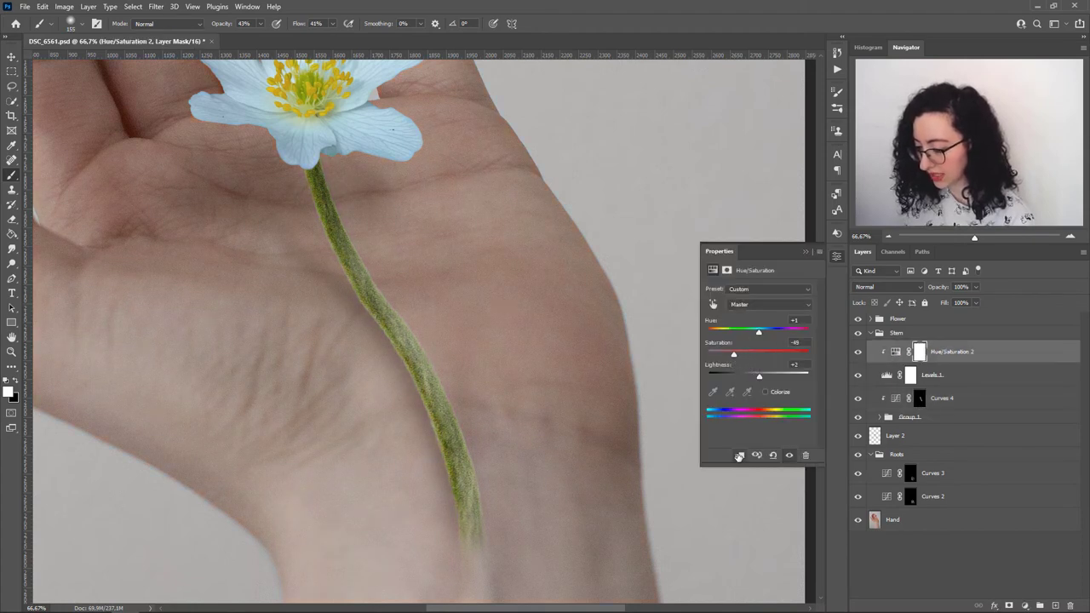
click(883, 375)
click(740, 456)
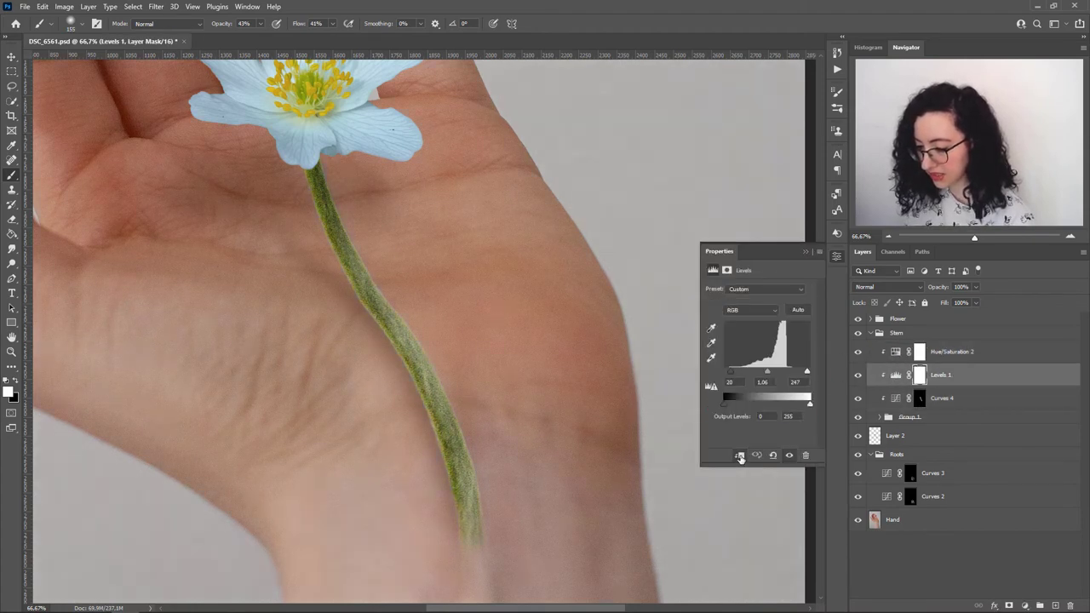
Step: Set Hue/Saturation 2 to hue -10, saturation -45, lightness -5 for an olive stem
click(895, 356)
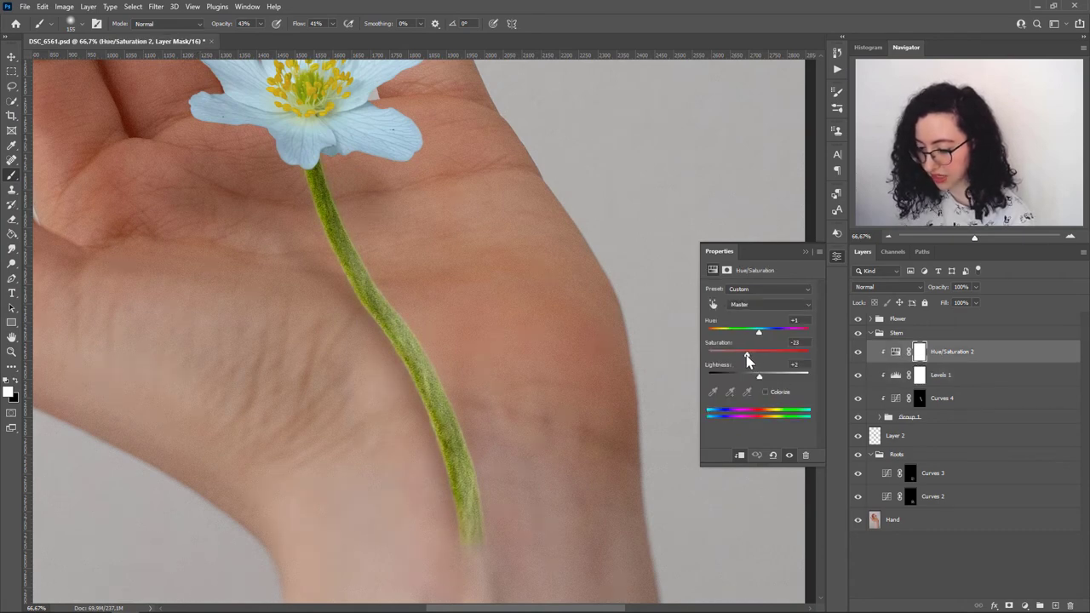
drag(760, 339, 753, 337)
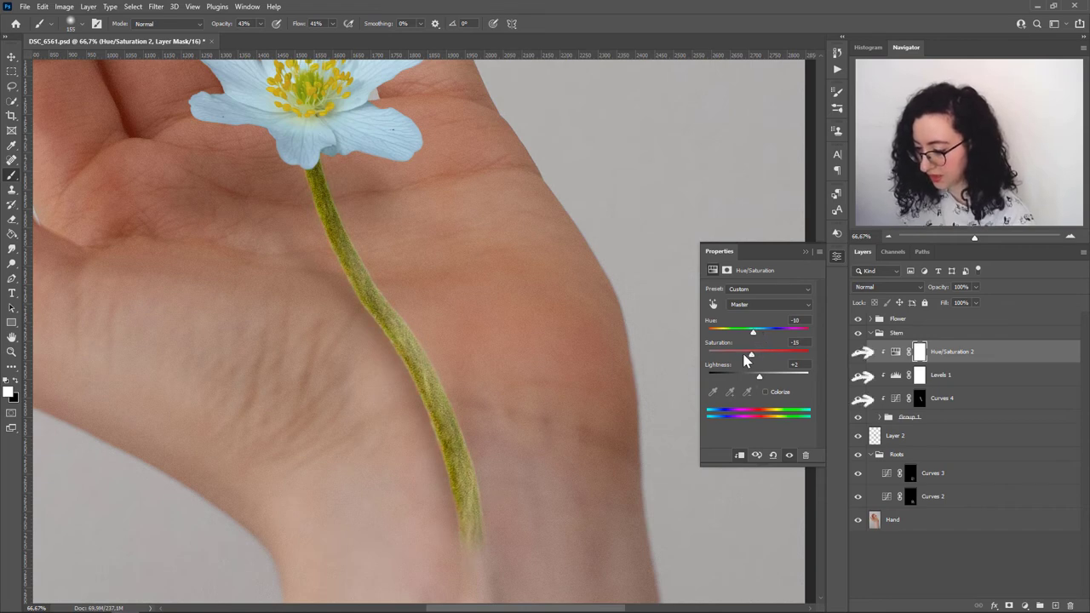
mouse_move(737, 360)
mouse_down()
mouse_move(761, 375)
mouse_move(747, 376)
mouse_move(756, 384)
mouse_up()
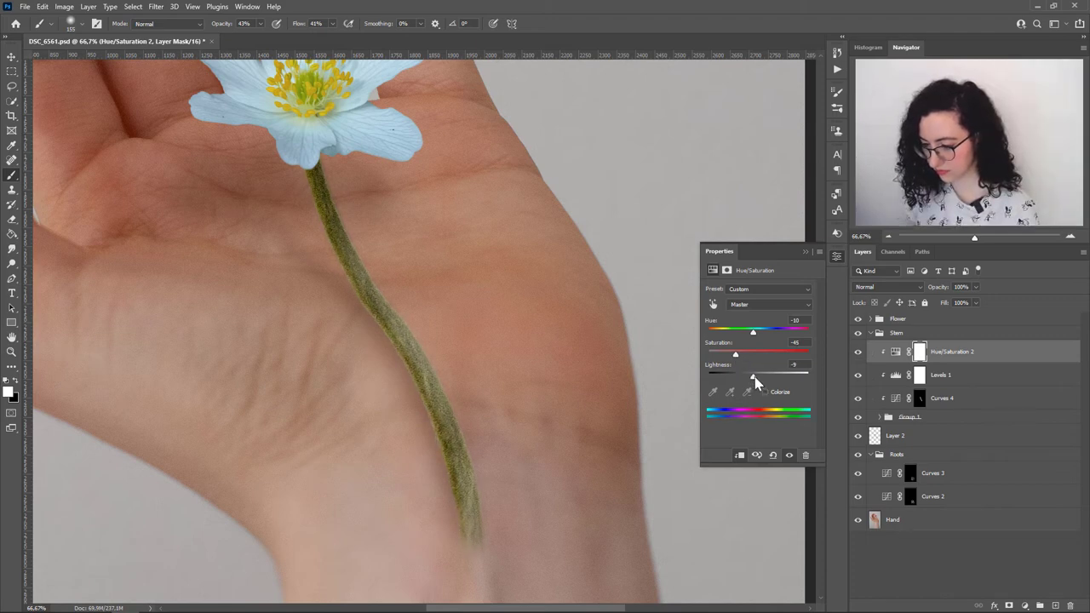
click(804, 252)
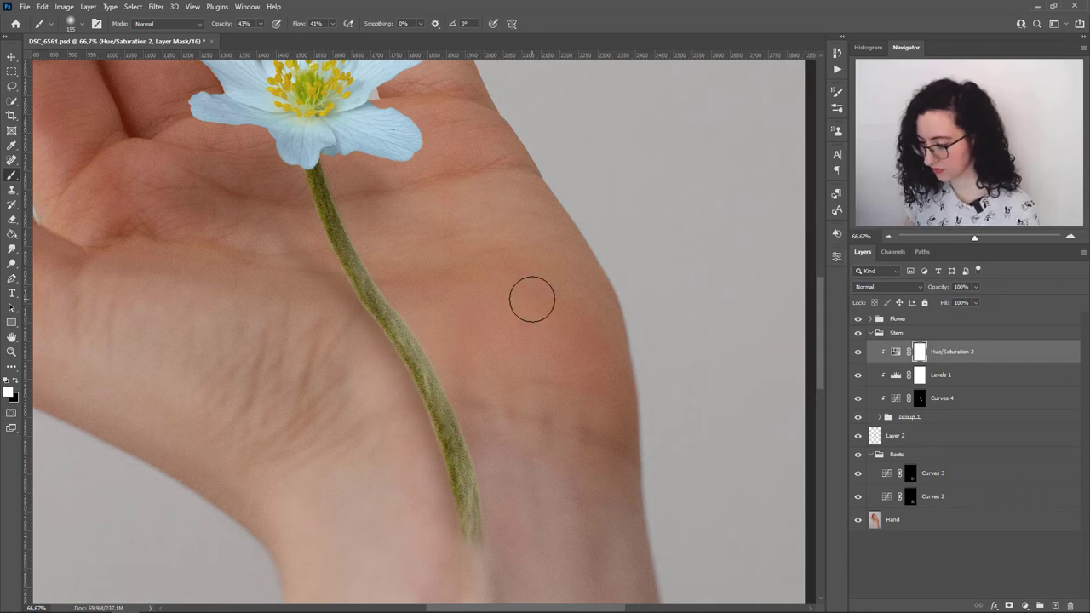
scroll(532, 299, down, 1)
click(937, 398)
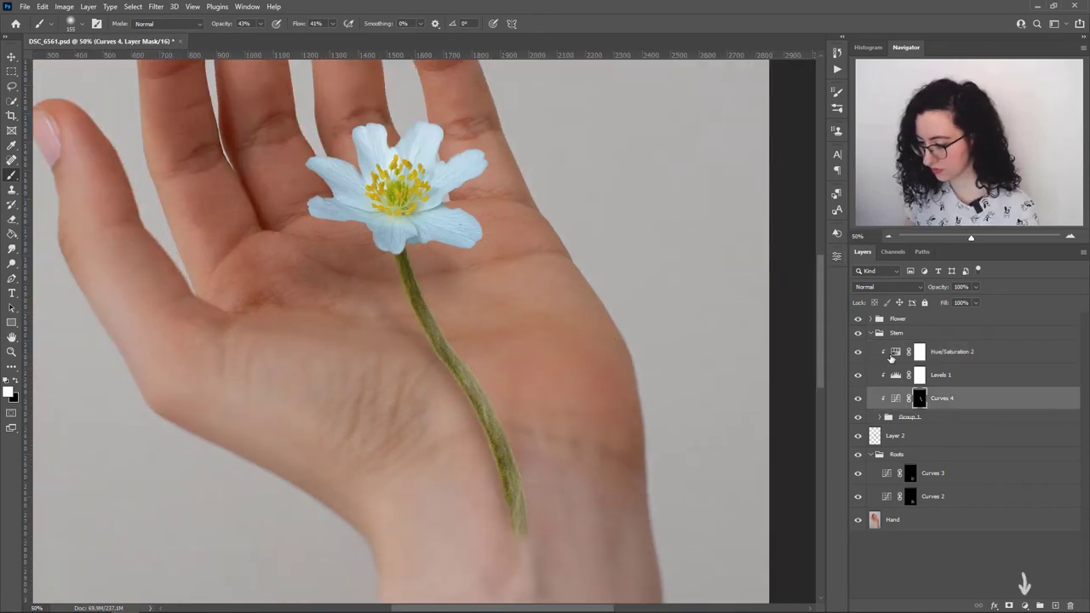
Step: Add a Curves 5 adjustment with a raised brightening point and invert its mask
click(1024, 606)
click(1009, 467)
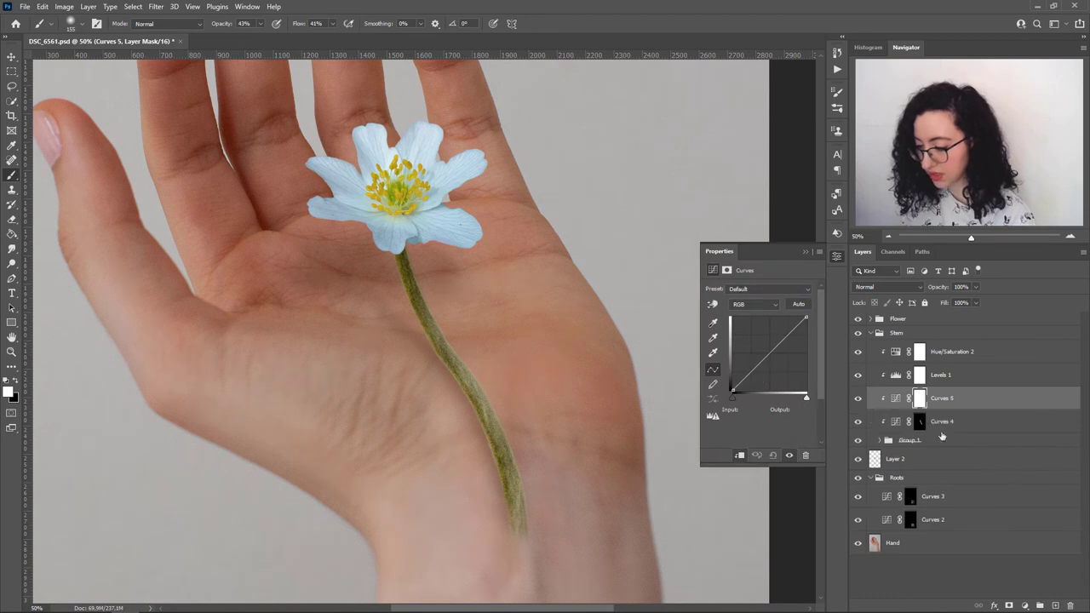
drag(765, 359, 766, 335)
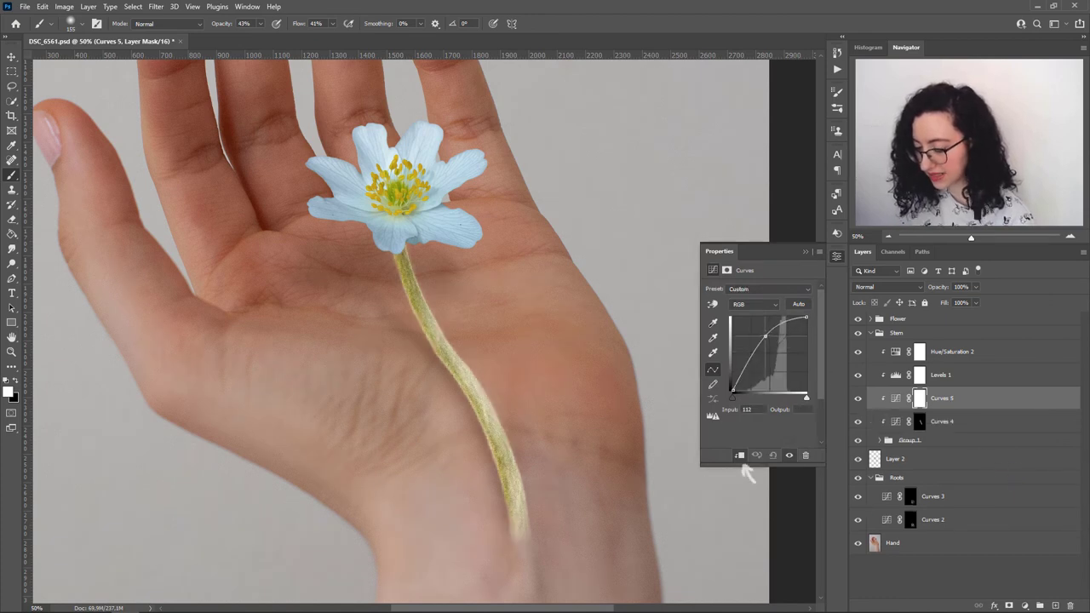
click(804, 252)
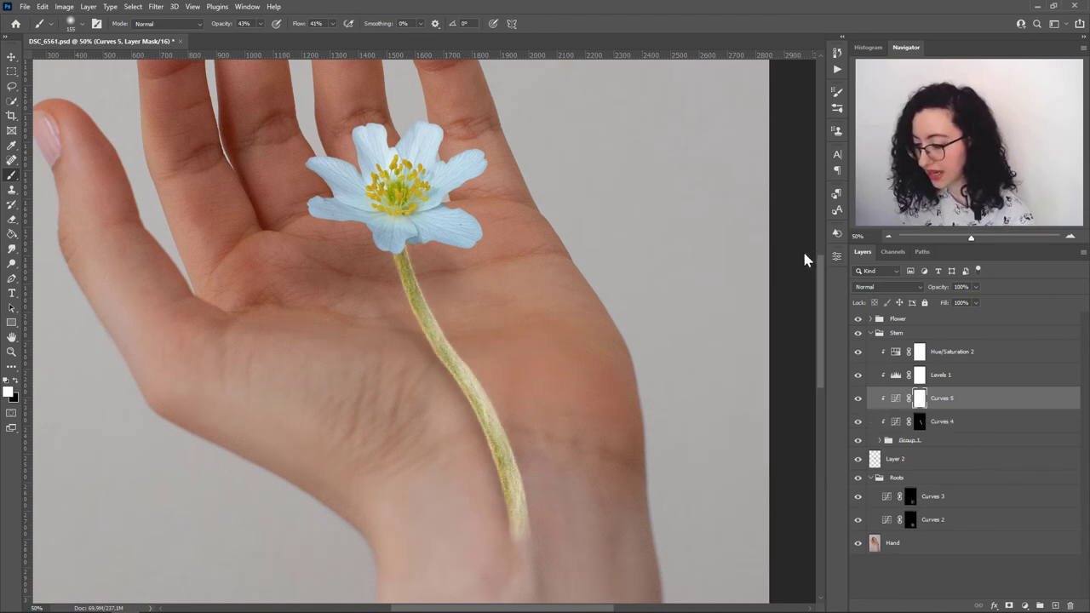
key(ctrl+i)
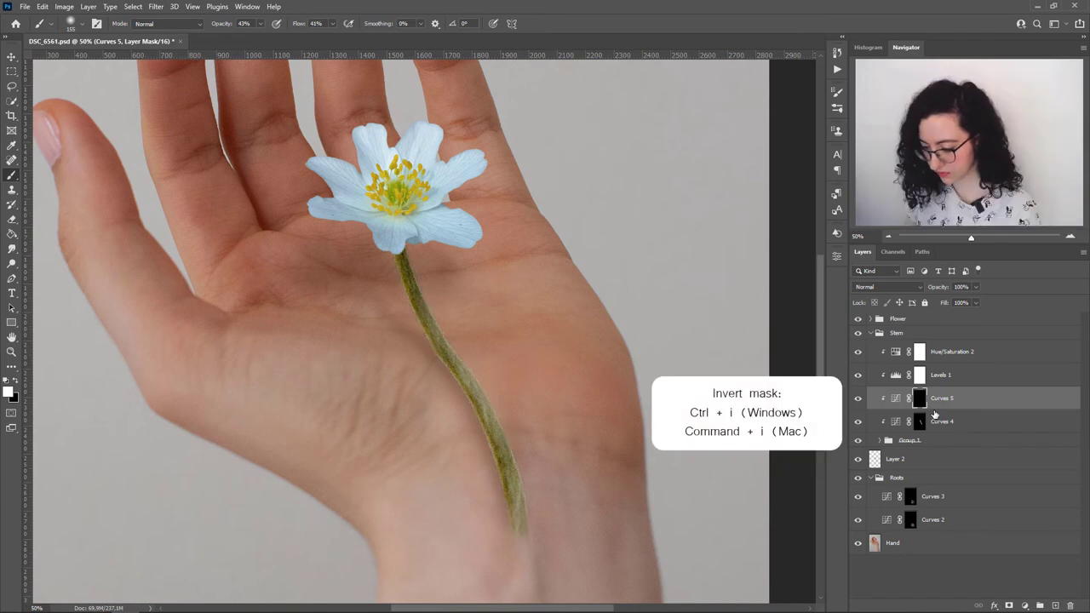
Step: Paint the brightening back along the stem with a 44 px brush
key(ctrl+plus)
click(74, 23)
drag(99, 61, 81, 67)
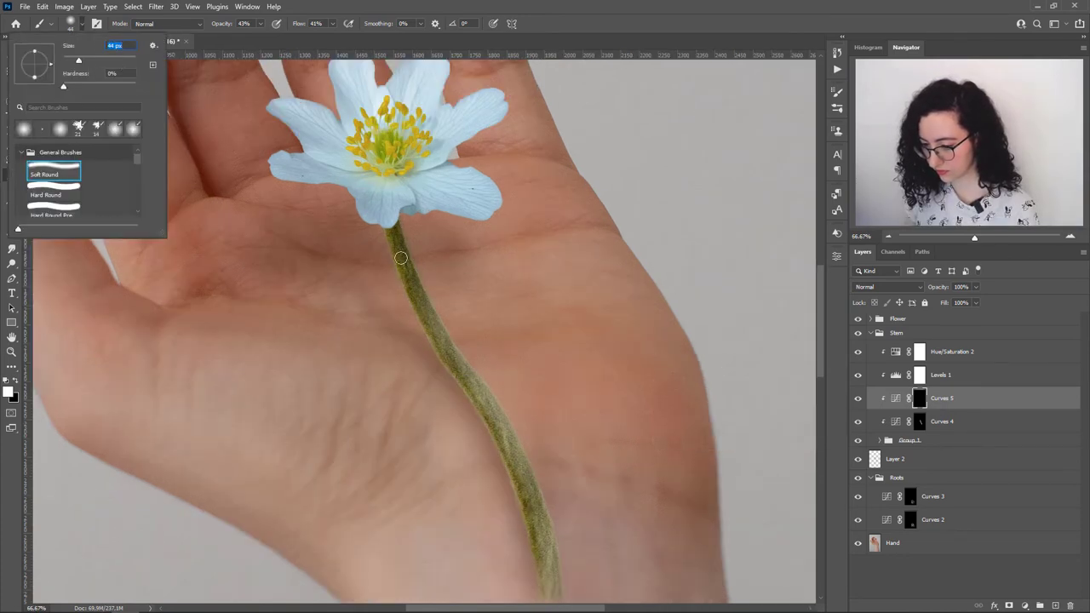
click(460, 358)
mouse_move(474, 378)
mouse_down()
mouse_move(517, 462)
mouse_move(510, 433)
mouse_move(537, 394)
mouse_move(561, 496)
mouse_move(555, 460)
mouse_move(545, 485)
mouse_up()
scroll(534, 416, down, 2)
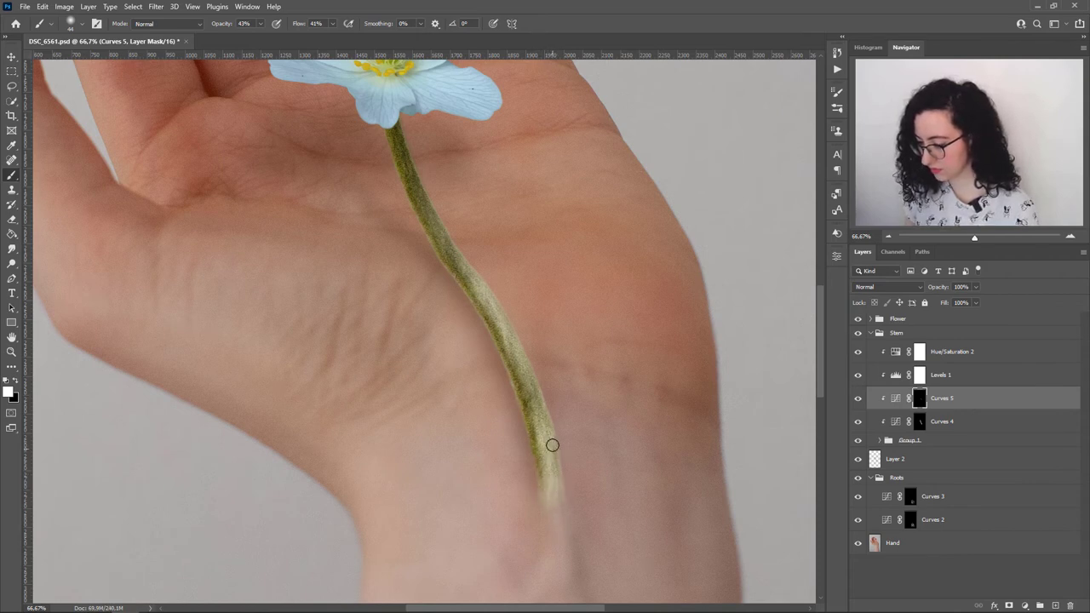
drag(441, 228, 469, 263)
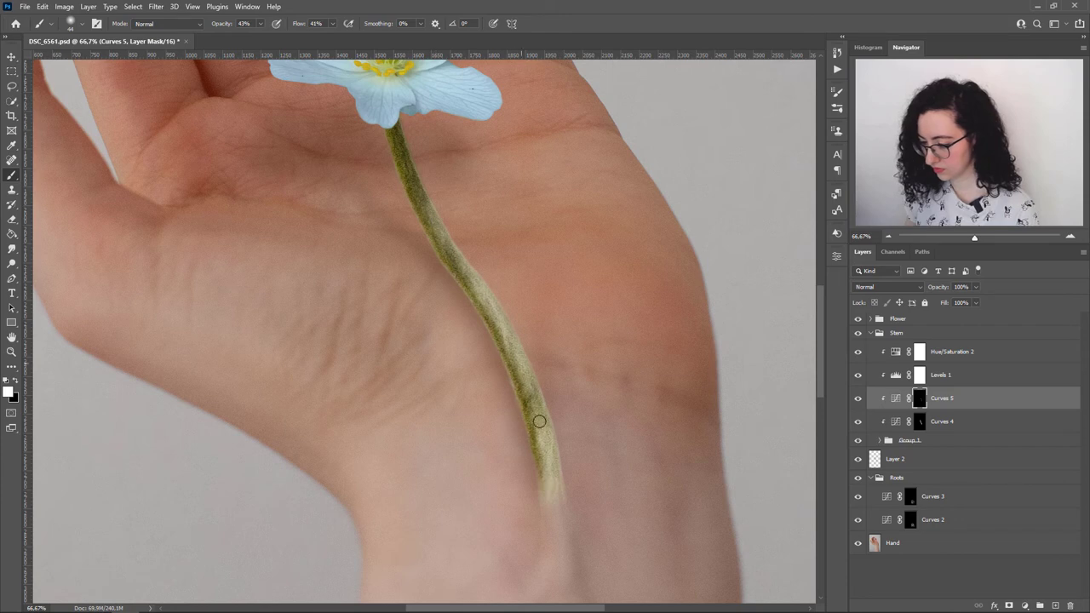
Step: Lower Curves 5 fill to 75% and check the result zoomed out
drag(976, 303, 960, 314)
key(x)
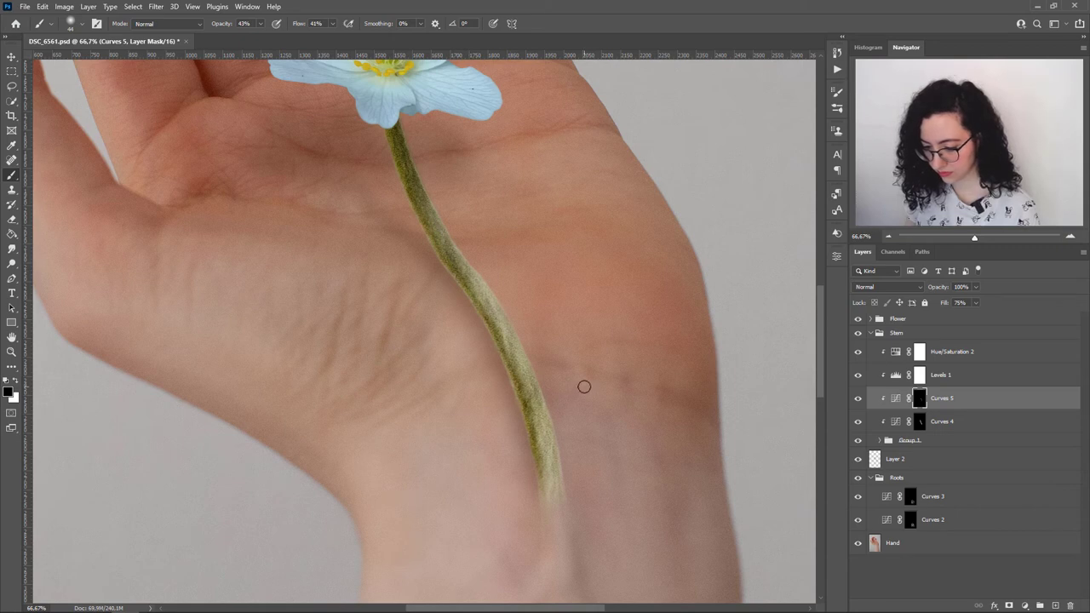
key(ctrl+minus)
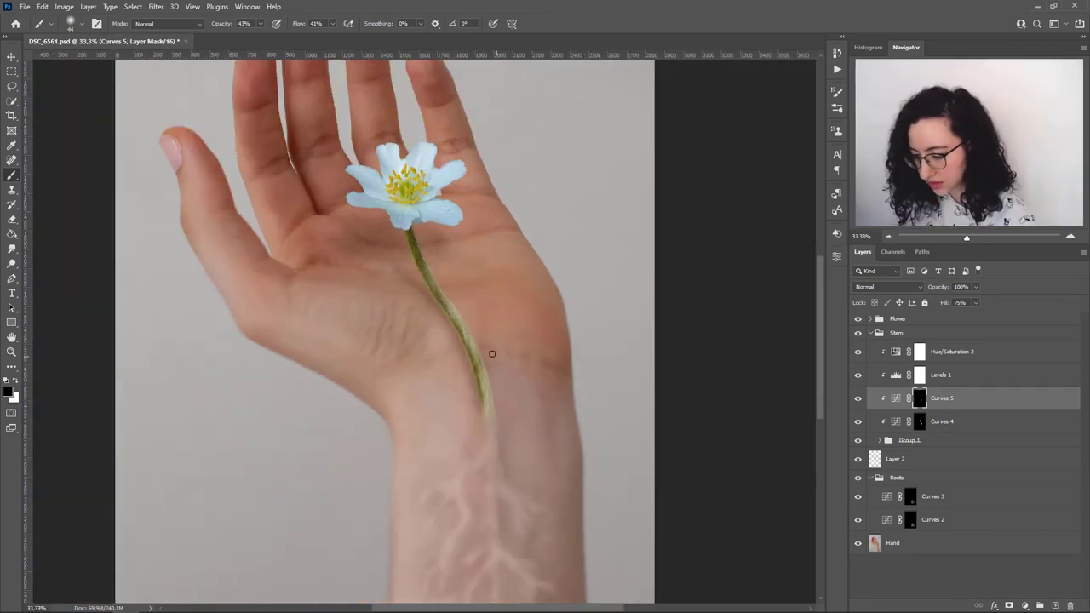
key(x)
key(ctrl+plus)
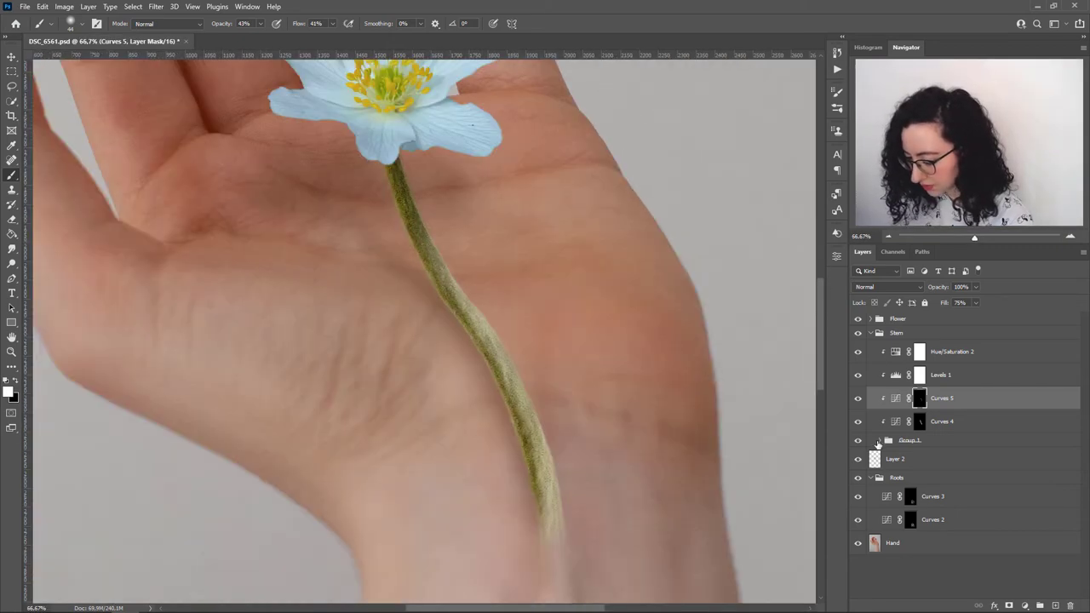
Step: Show Layer 1 in Group 1, target its mask, and set a black brush at 100% opacity and flow
click(880, 440)
click(893, 461)
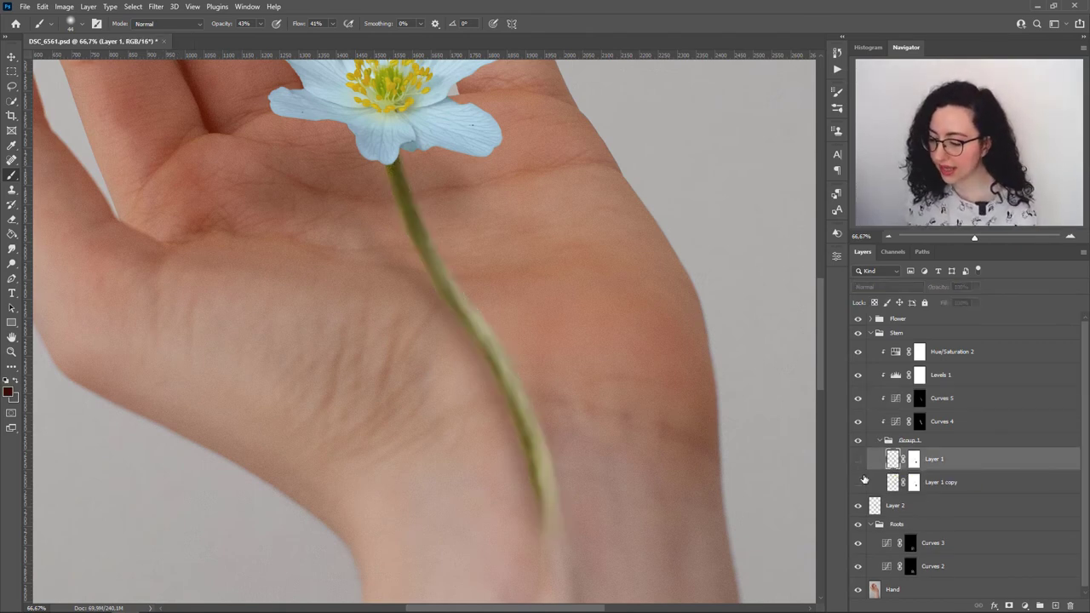
click(913, 461)
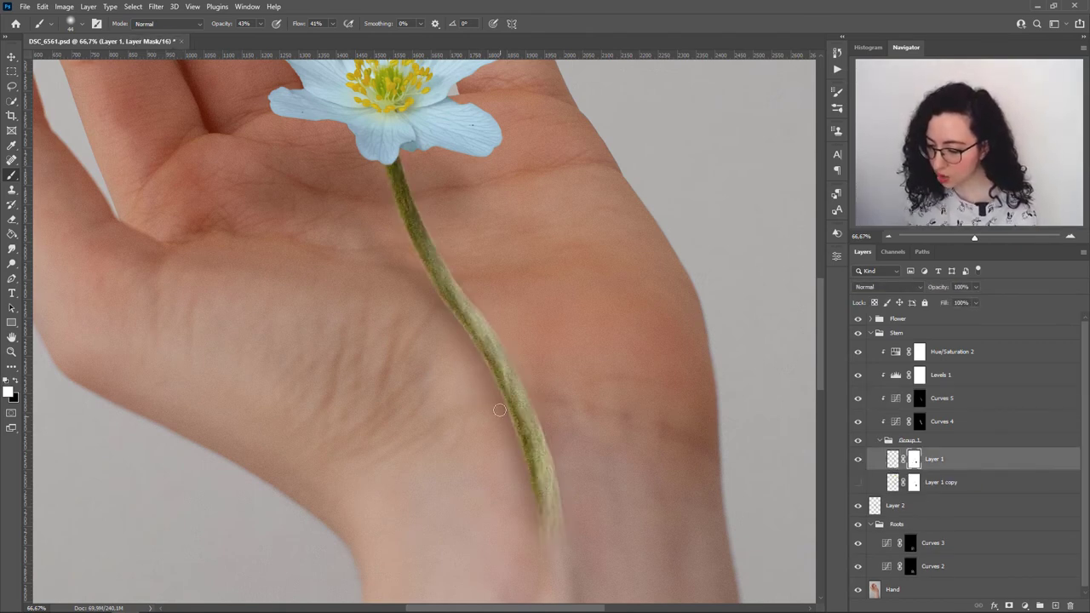
key(0)
key(shift+0)
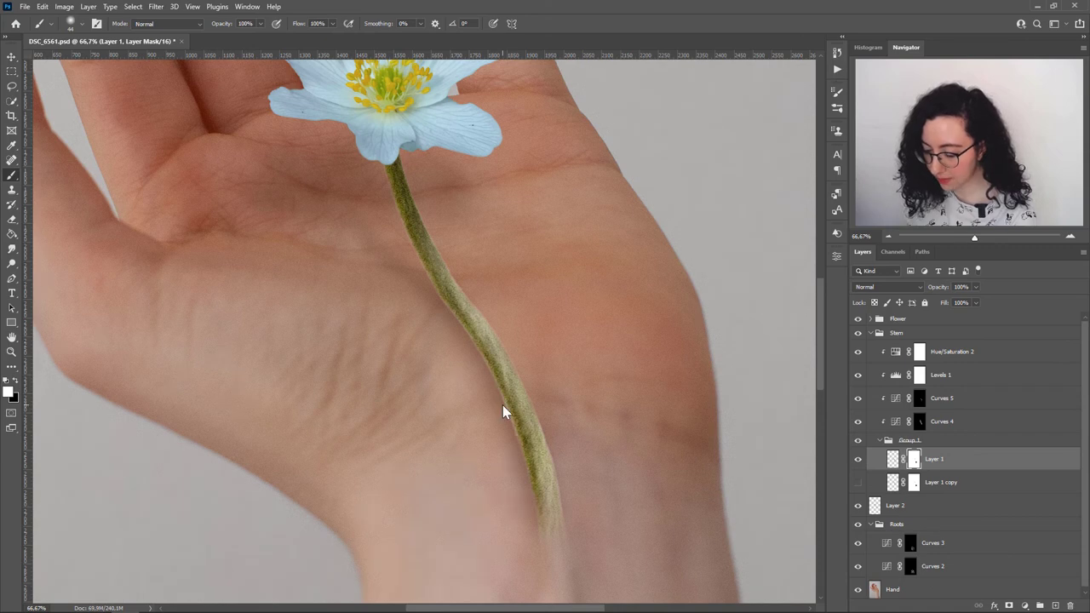
key(x)
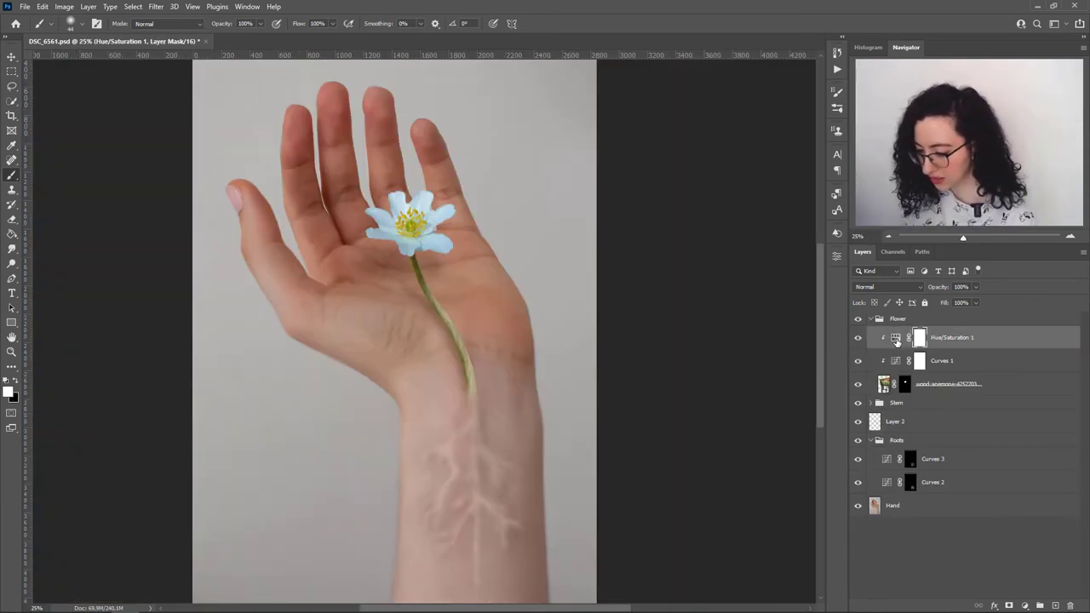
Step: Add Selective Color 1 above Hue/Saturation 1, clipped to the flower
click(897, 338)
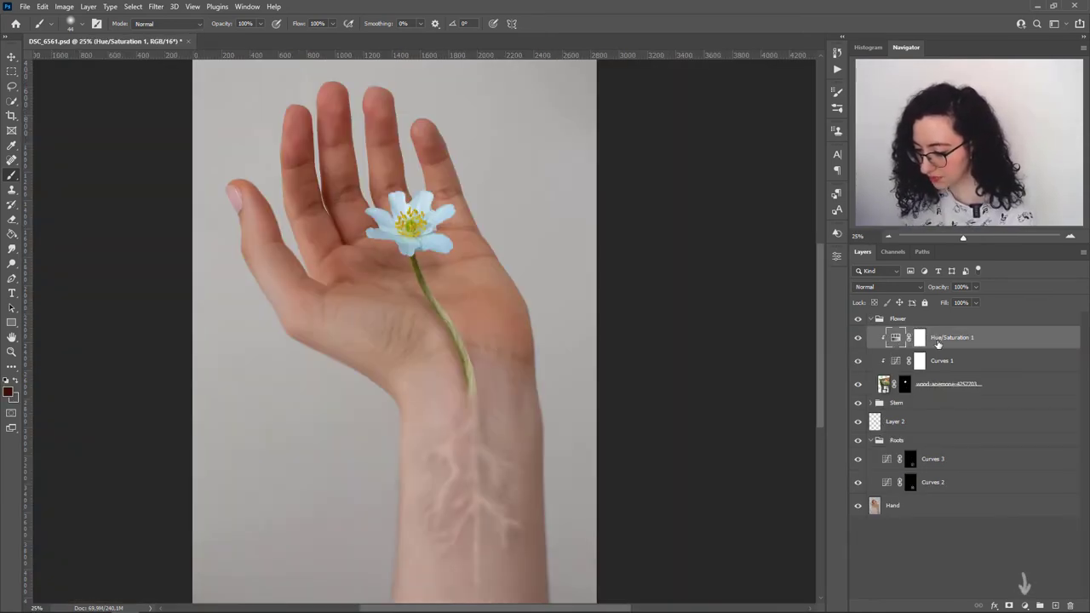
click(1024, 605)
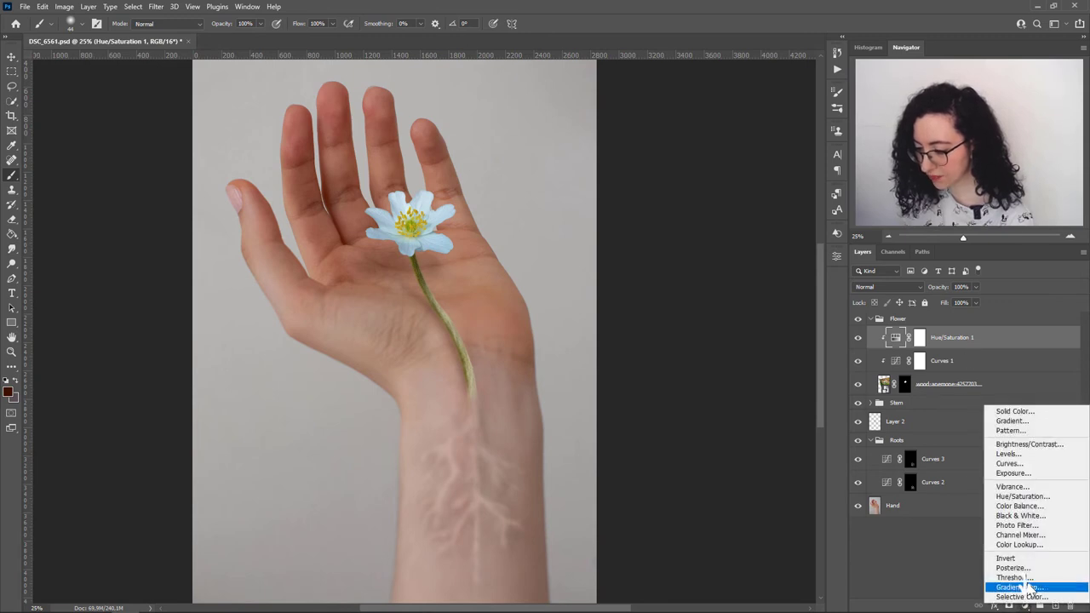
click(1024, 596)
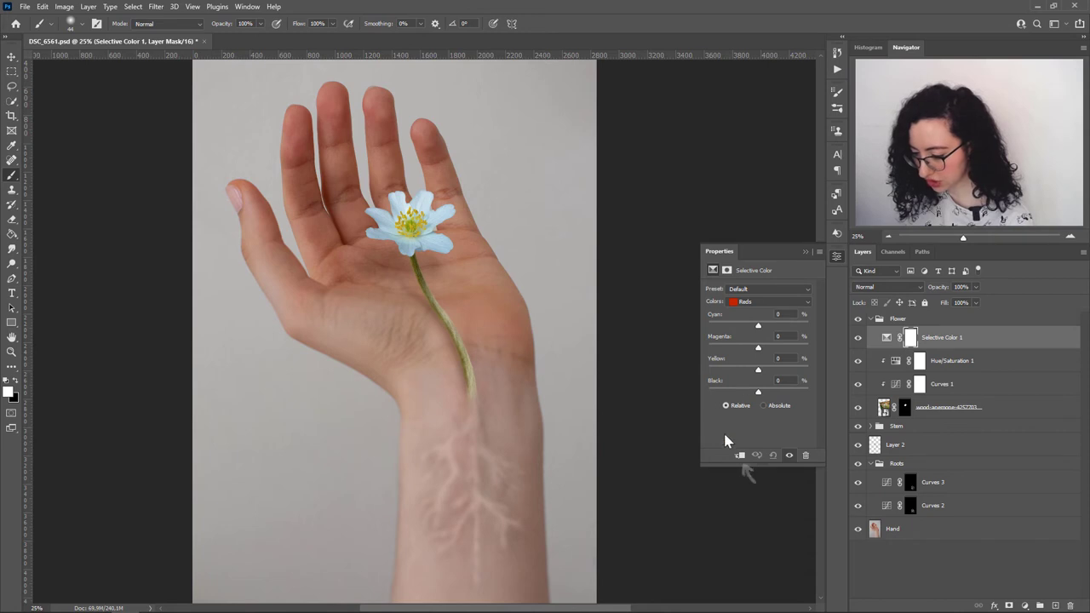
click(740, 456)
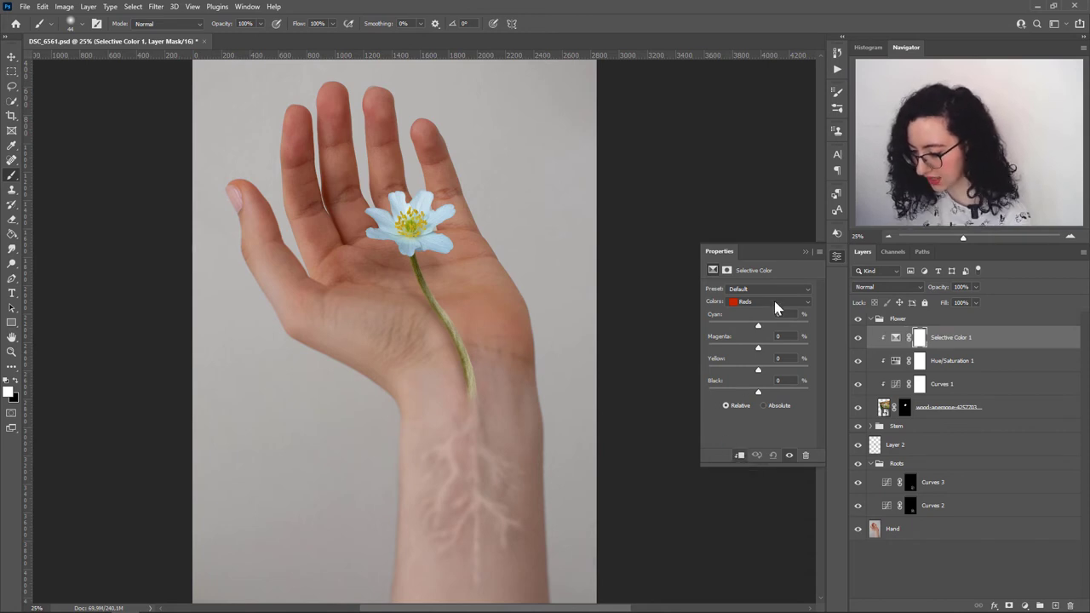
Step: Strip cyan out of the flower's Cyans range
click(774, 302)
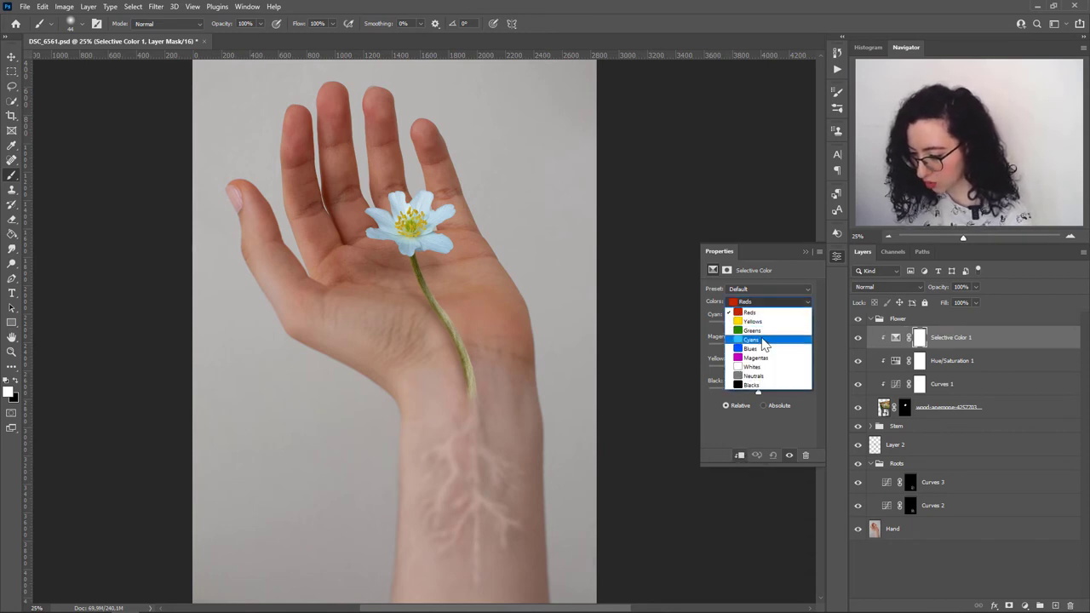
click(762, 339)
drag(758, 326, 807, 328)
key(ctrl+plus)
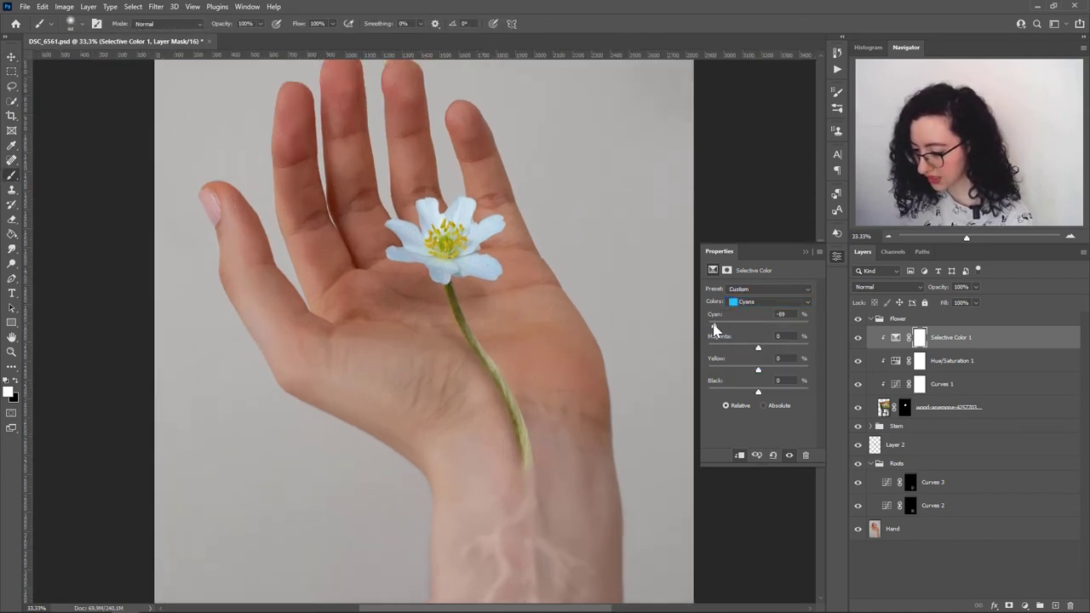
drag(723, 326, 760, 391)
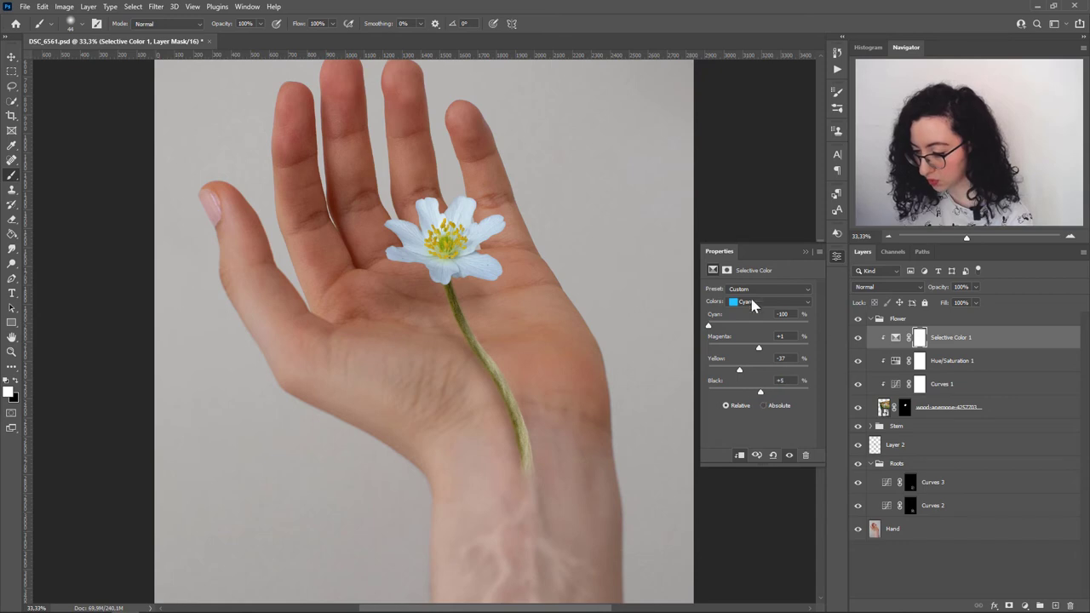
Step: Adjust the Yellows, then set Neutrals to cyan -8, magenta -7, yellow +20, black -6
click(752, 303)
click(748, 311)
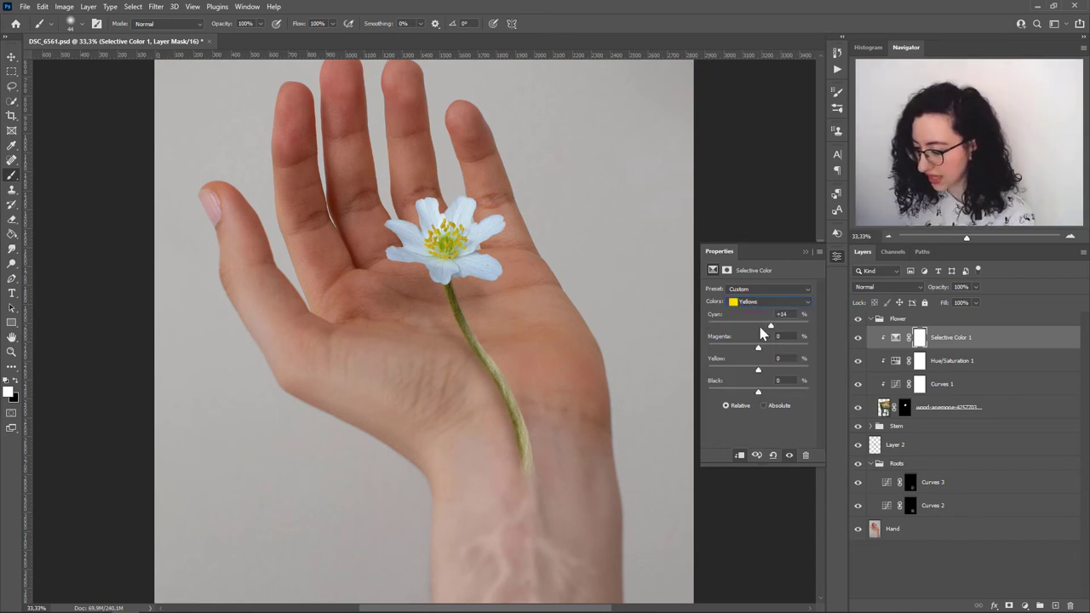
drag(757, 347, 742, 372)
click(766, 301)
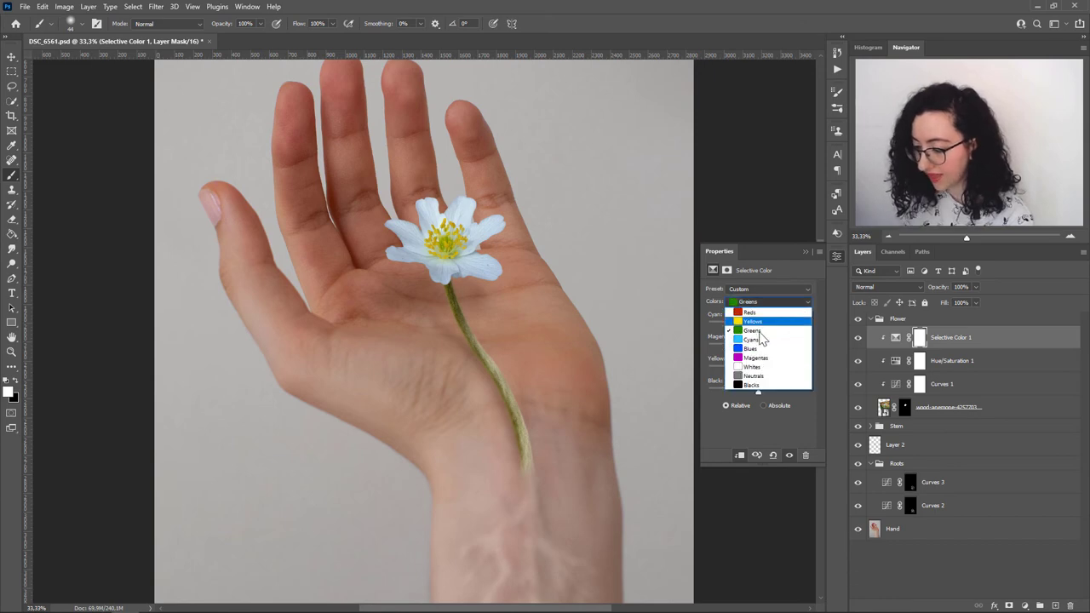
click(758, 372)
drag(759, 325, 757, 396)
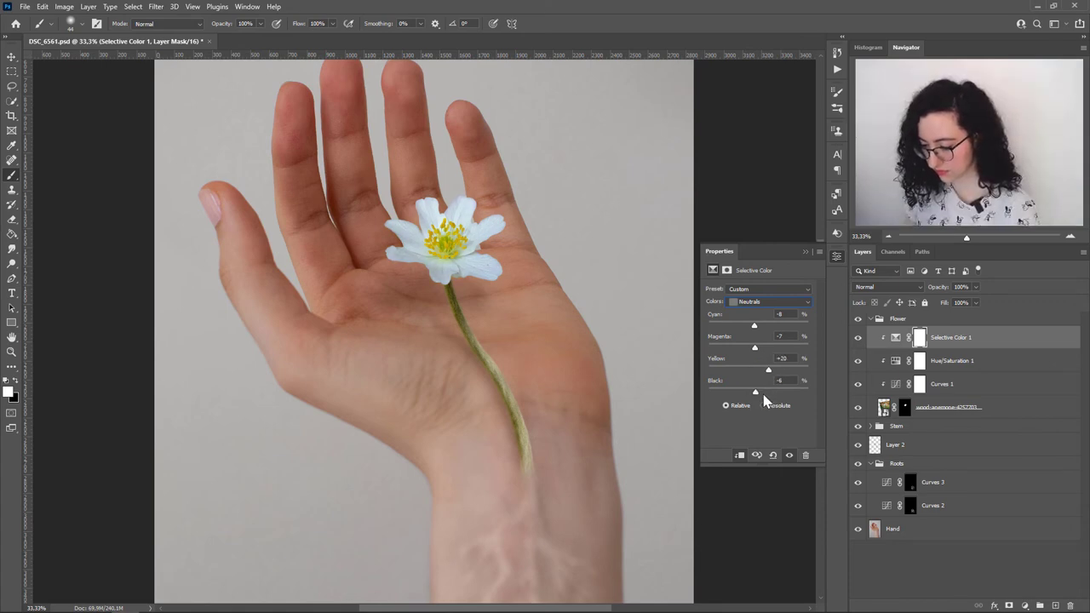
Step: Toggle Selective Color 1 to compare the flower before and after, then close Properties
click(789, 457)
click(789, 457)
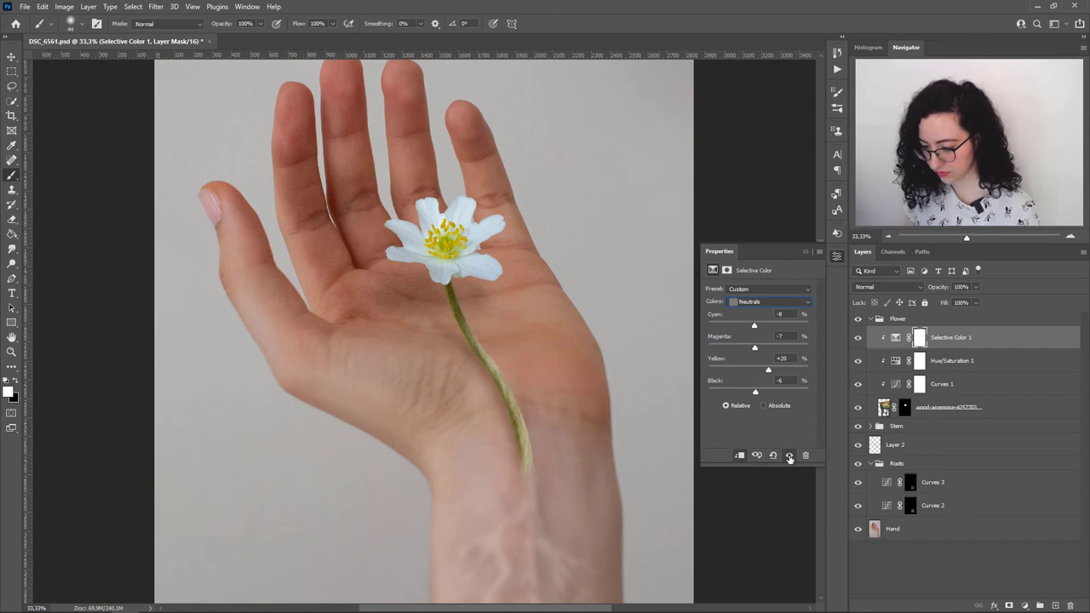
click(789, 456)
click(790, 457)
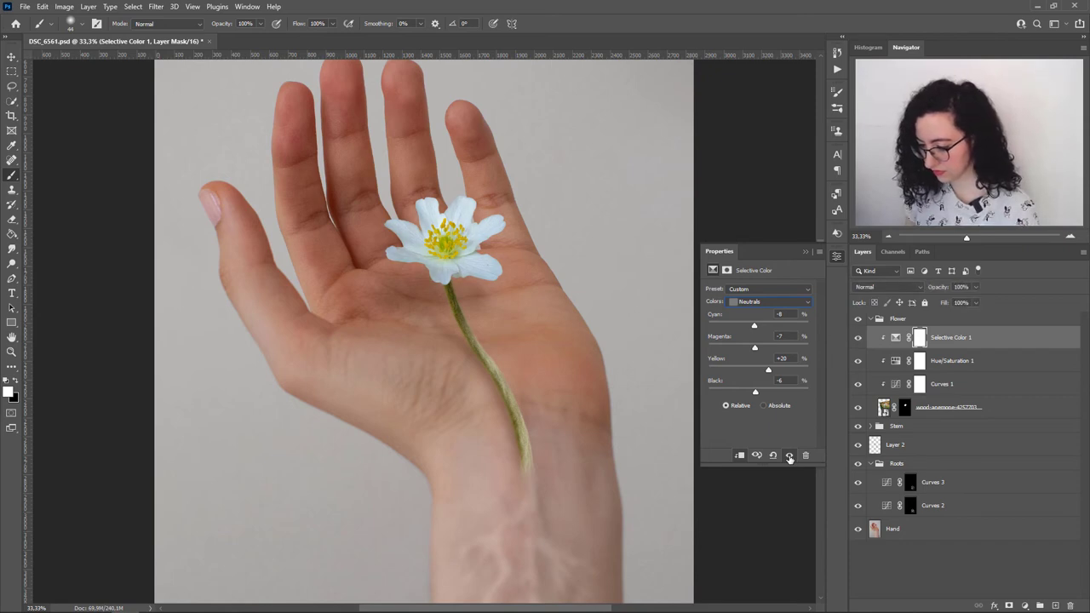
click(806, 253)
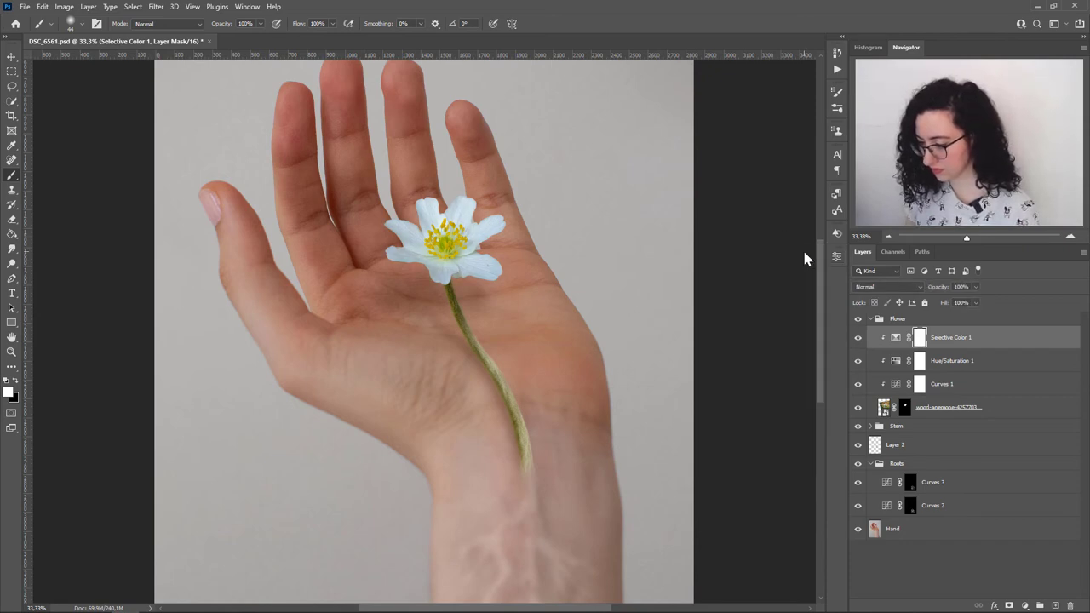
Step: Create a group named 'Hand' and move the Hand layer into it
key(a)
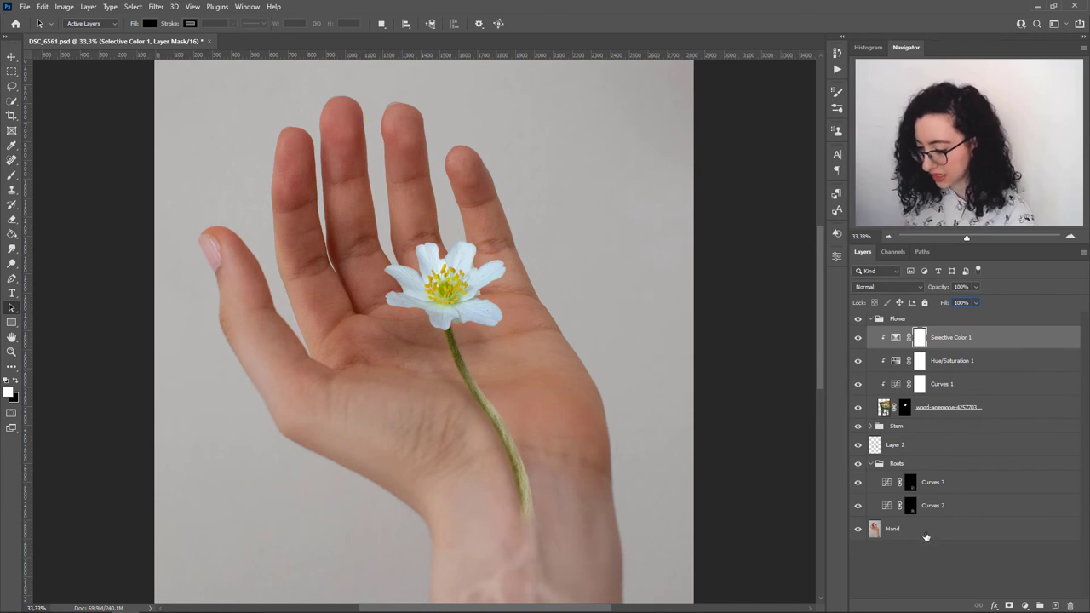
key(ctrl+g)
double_click(900, 524)
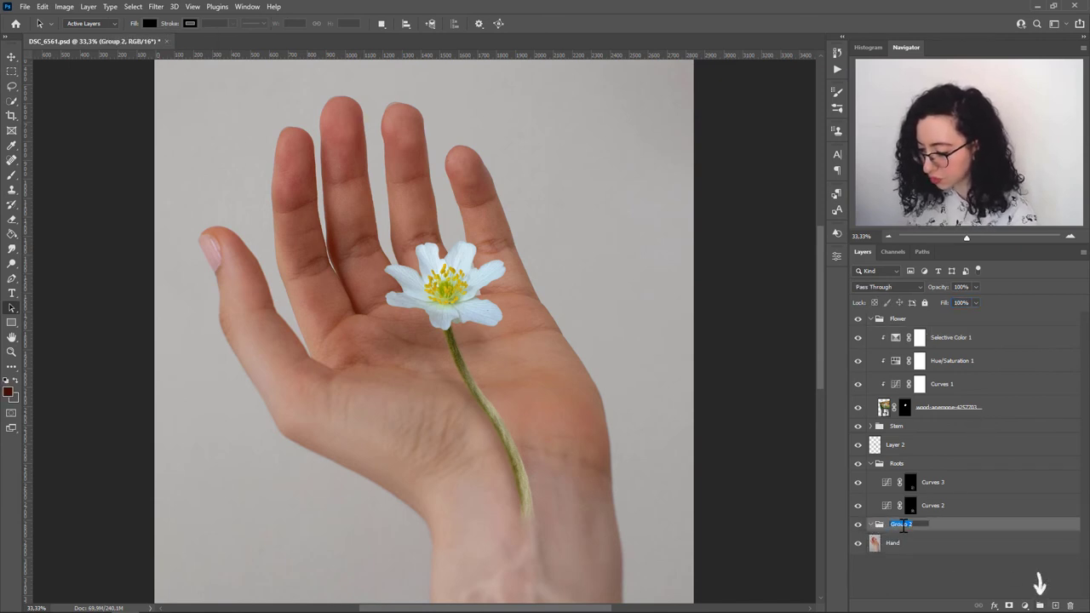
text(Hand)
key(Return)
drag(901, 543, 902, 526)
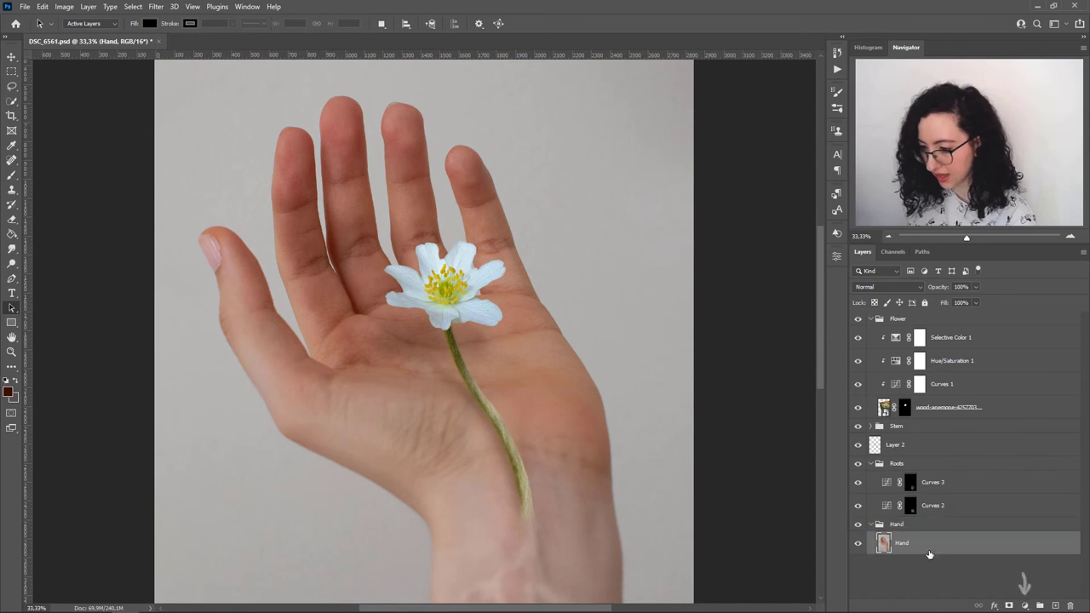
Step: Add Selective Color 2 for the hand: cyan in Neutrals; Reds Cyan +3, Magenta -9, Yellow -9, Black -10
click(1025, 605)
click(1013, 588)
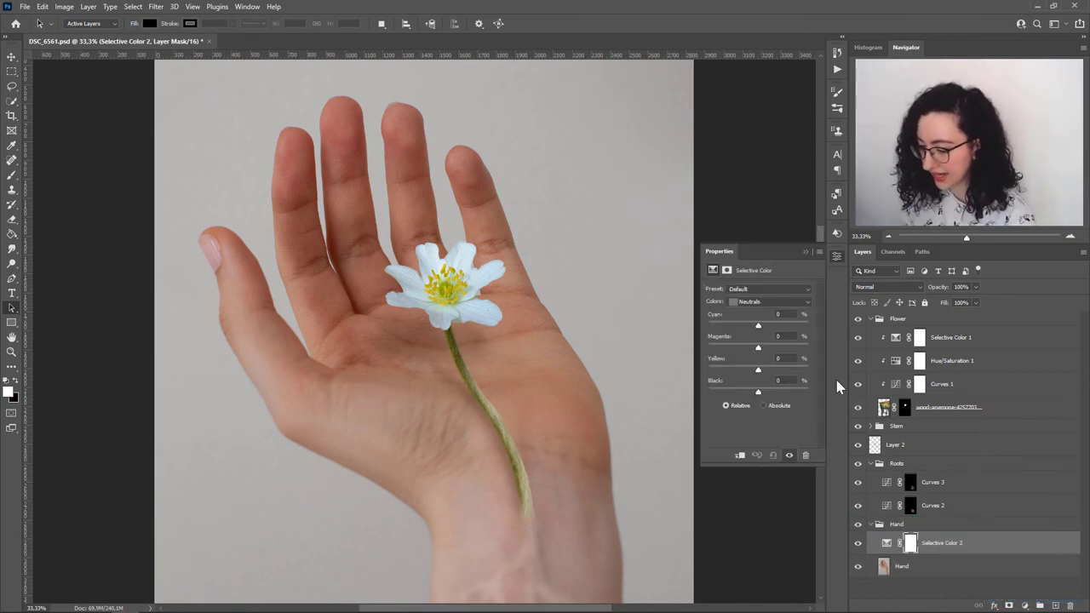
drag(757, 324, 756, 393)
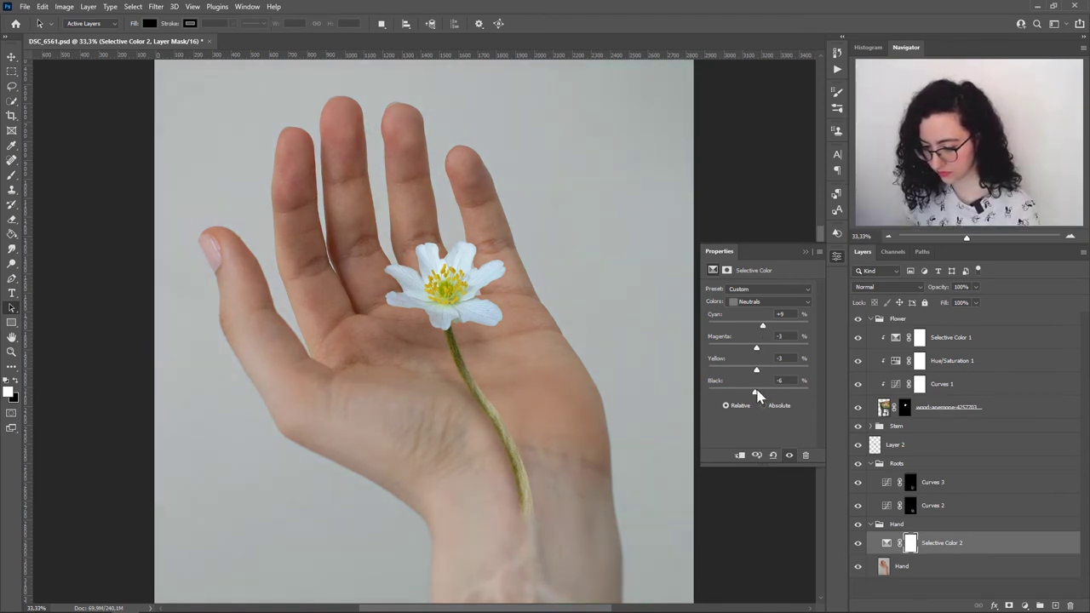
click(768, 302)
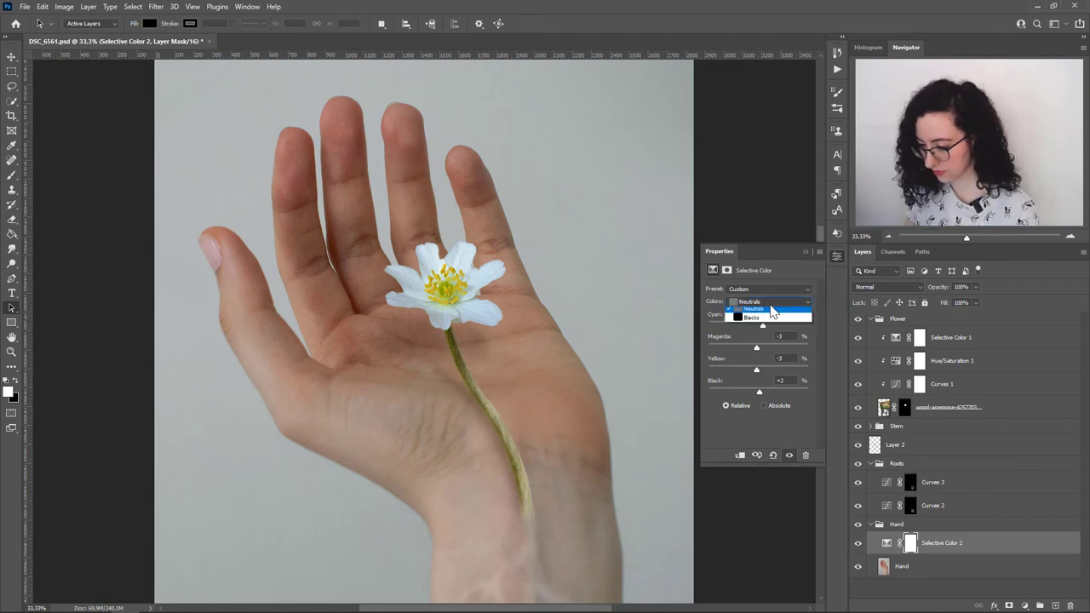
click(753, 306)
drag(745, 332, 760, 326)
drag(757, 346, 753, 396)
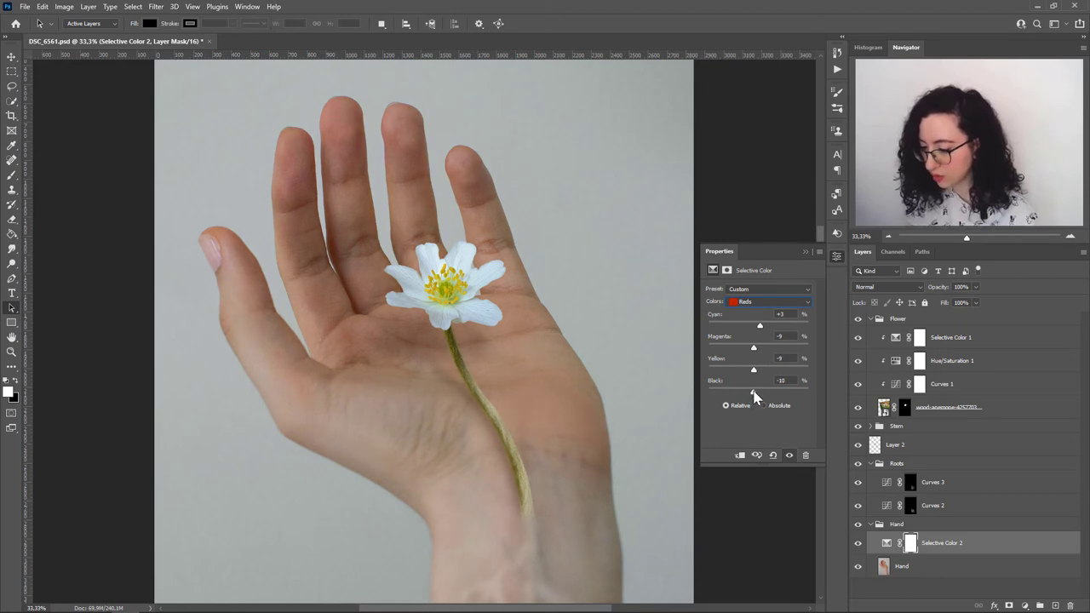
click(769, 301)
click(757, 324)
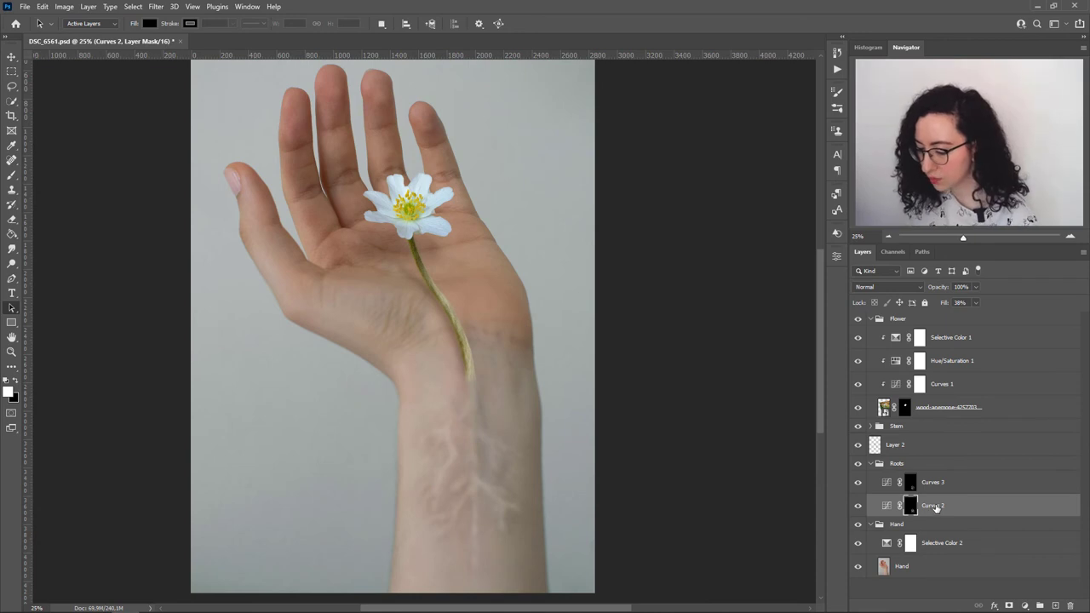
Step: Name Curves 2 'Highlights' and Curves 3 'Shadows'
double_click(933, 505)
text(Highlights)
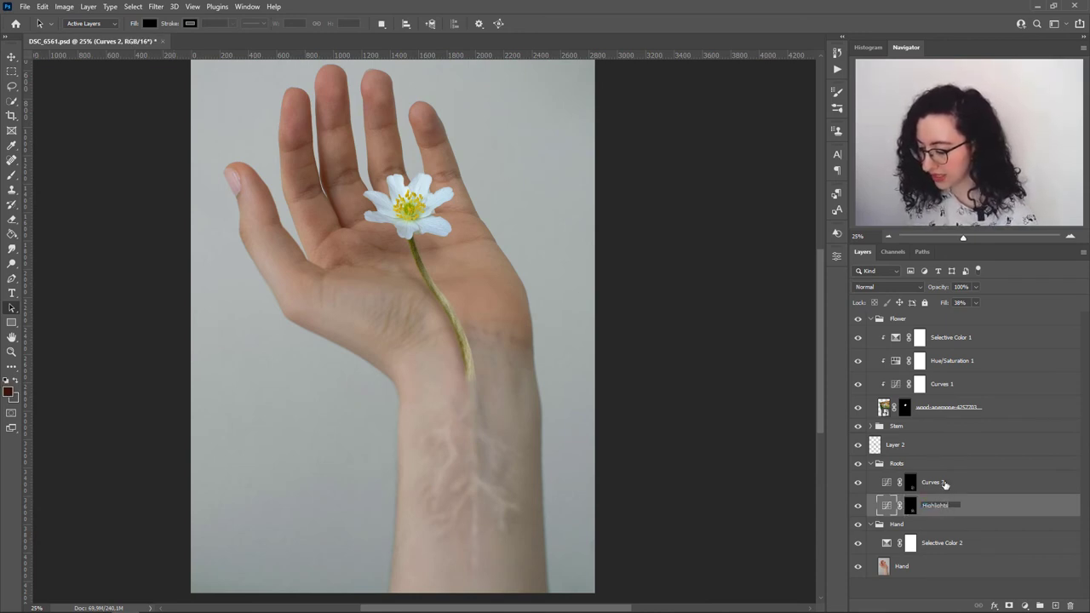
click(944, 483)
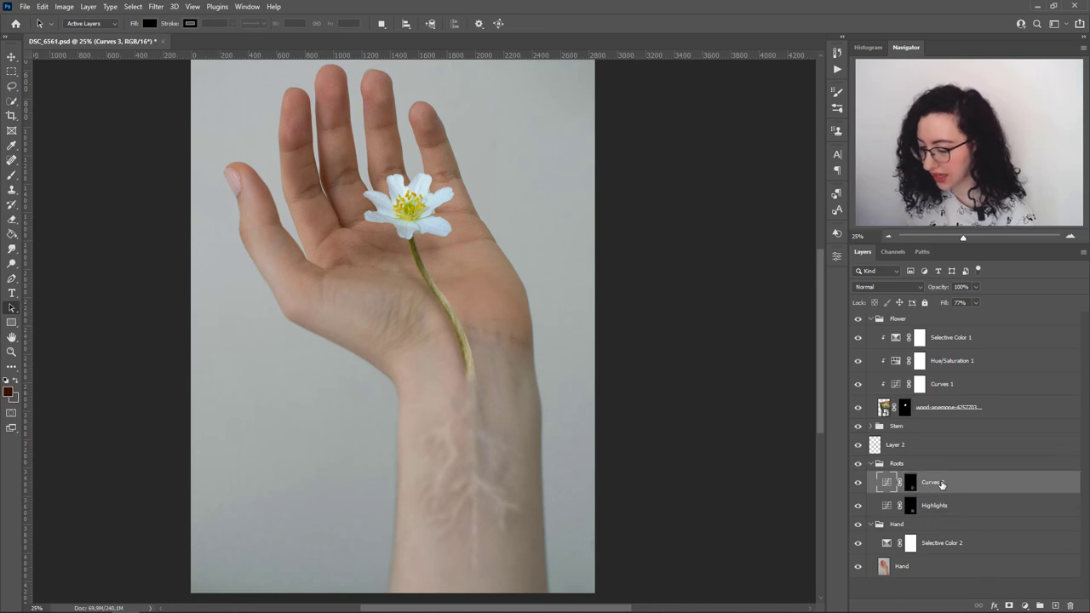
double_click(942, 483)
text(Shadows)
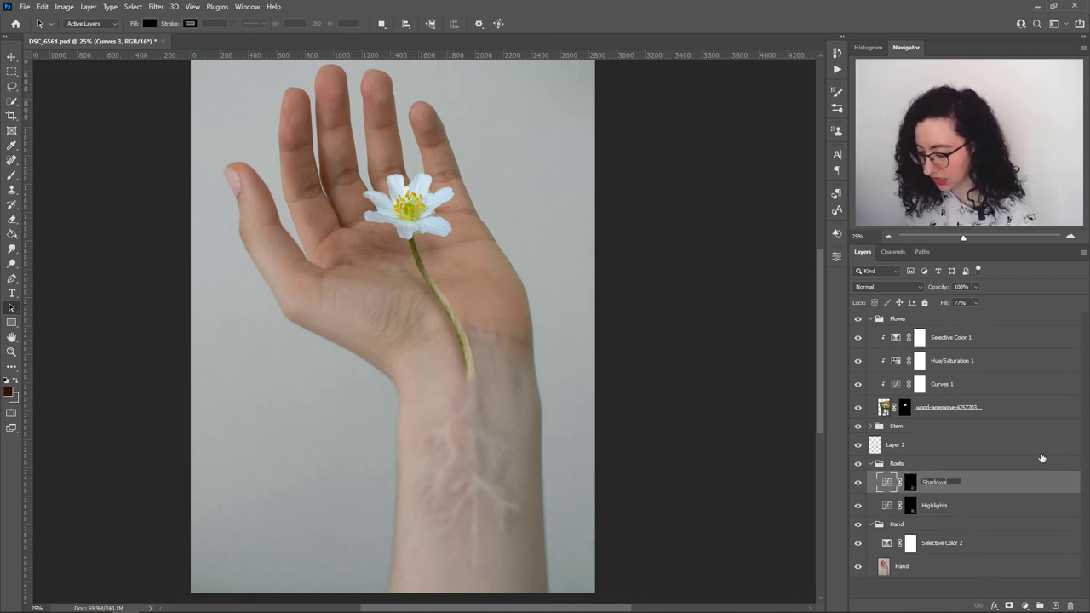
click(948, 506)
Step: Give the Highlights layer a dark teal Color Overlay in Hue mode at 35% opacity
click(994, 606)
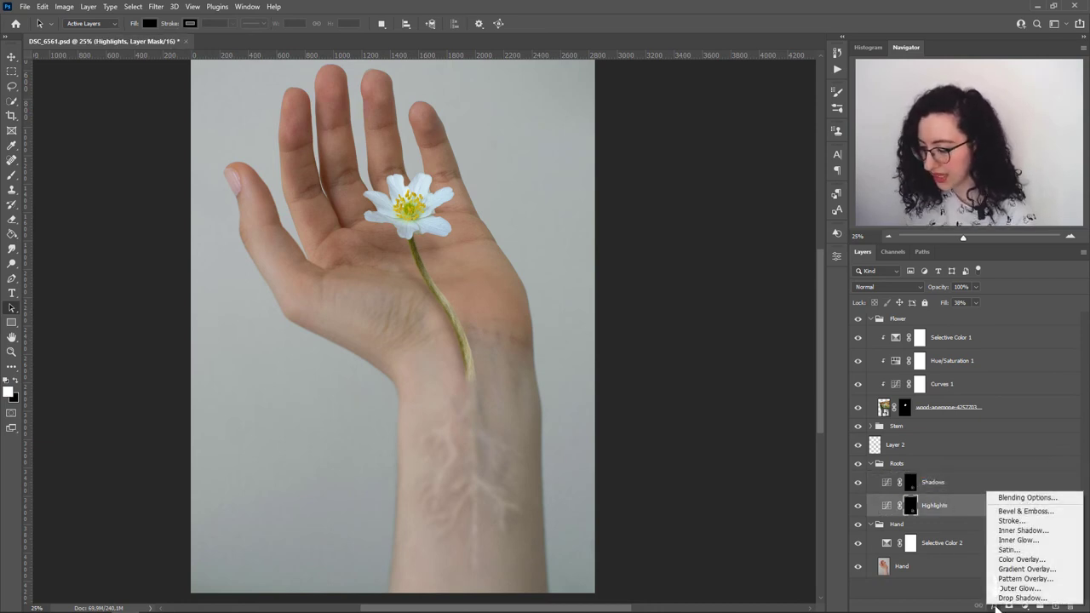
click(1014, 563)
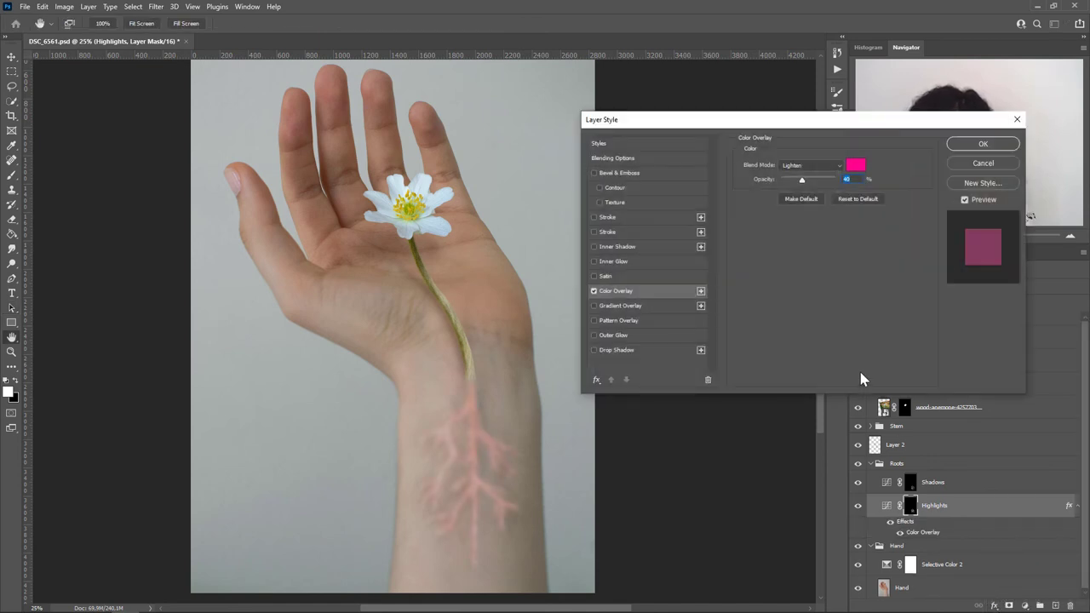
click(853, 164)
click(248, 199)
drag(248, 198, 248, 197)
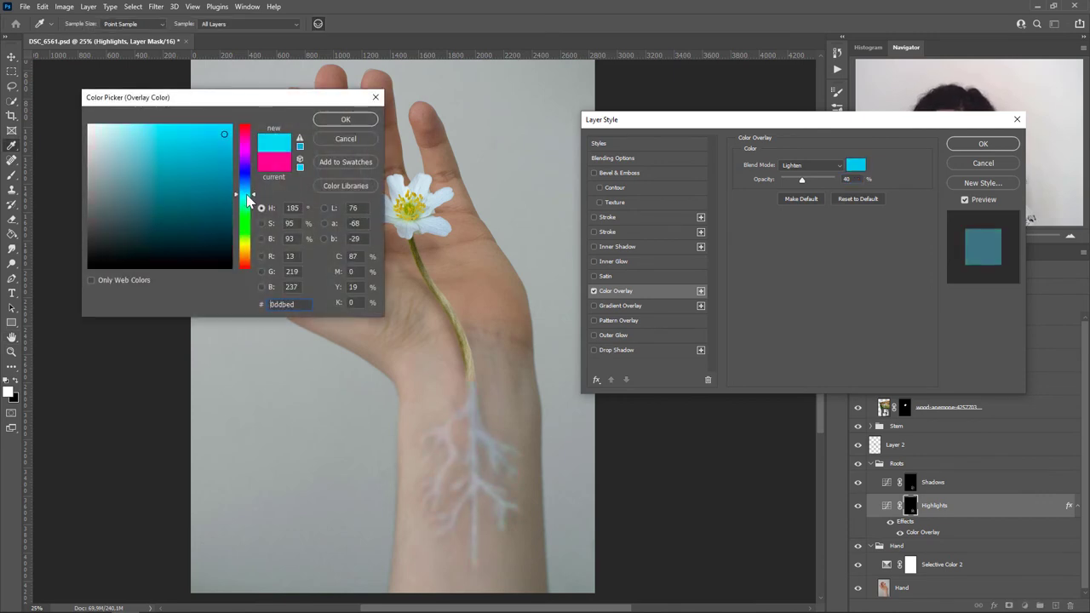
click(150, 195)
drag(149, 194, 162, 194)
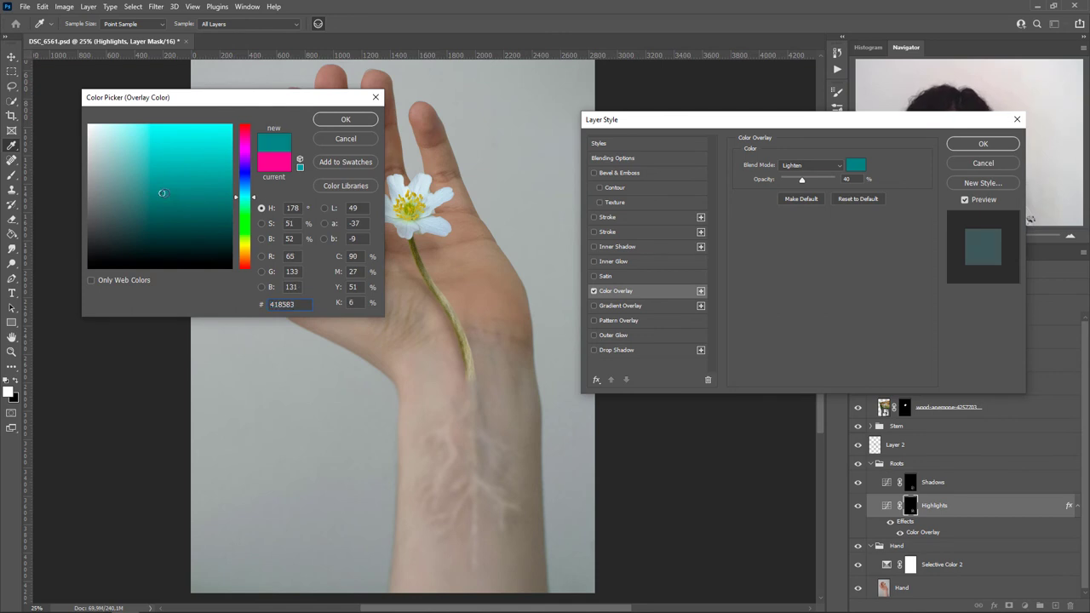
click(344, 119)
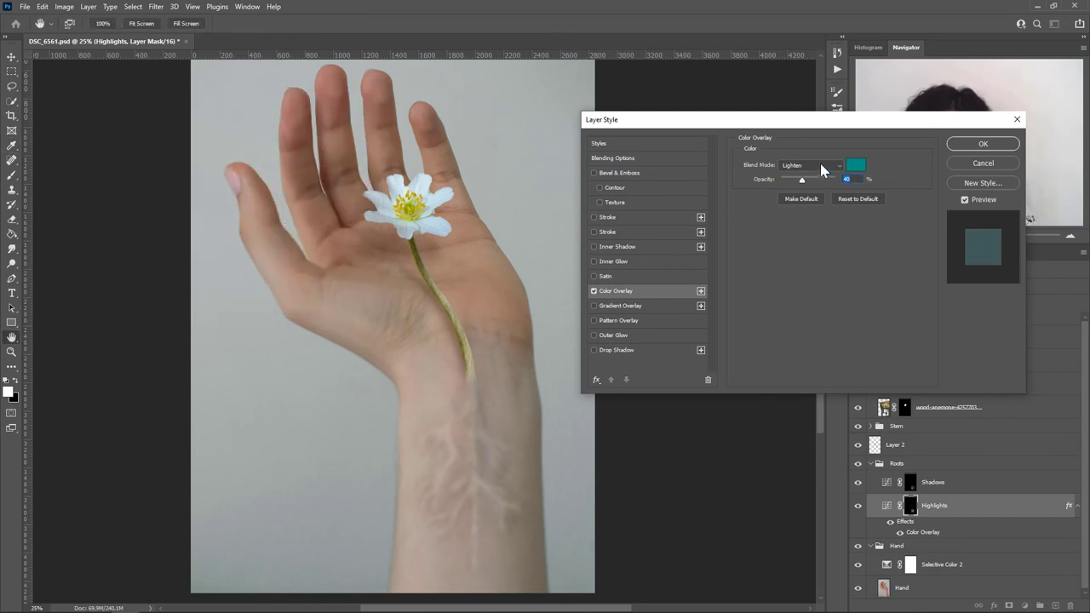
click(821, 166)
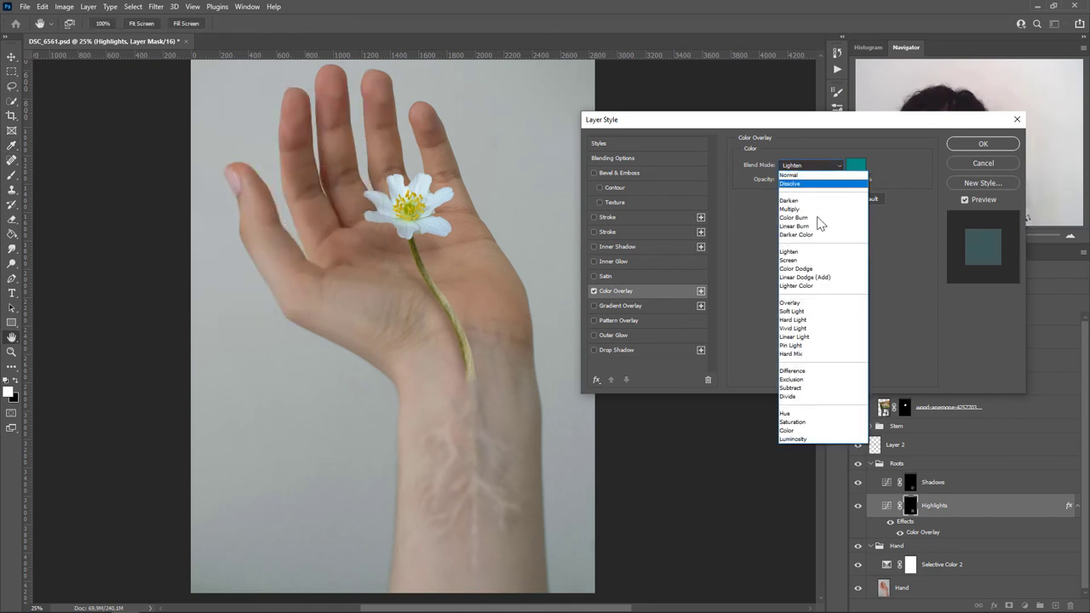
click(792, 414)
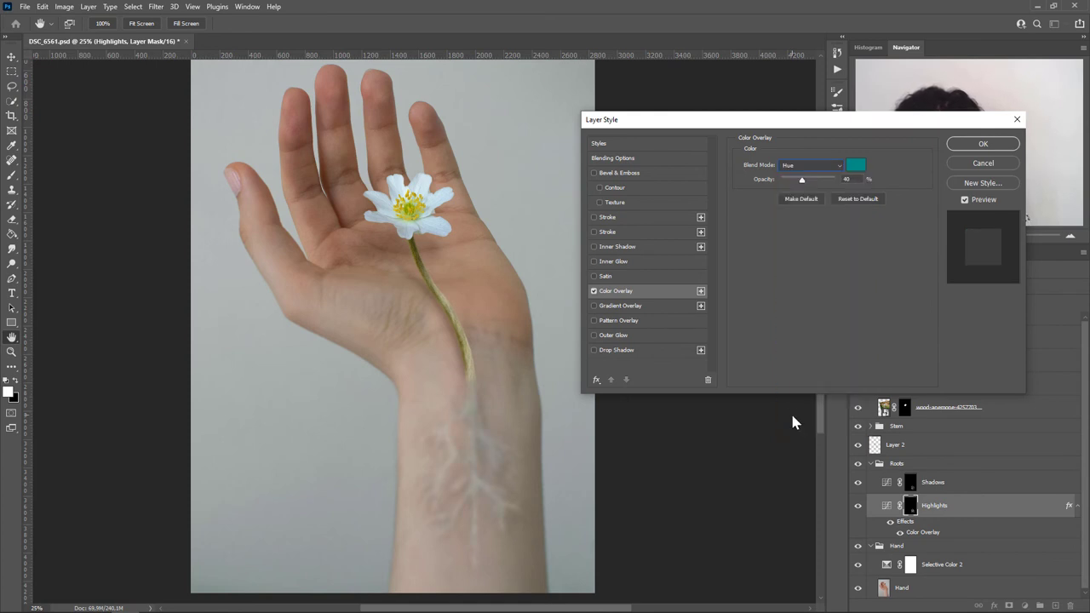
drag(801, 180, 800, 181)
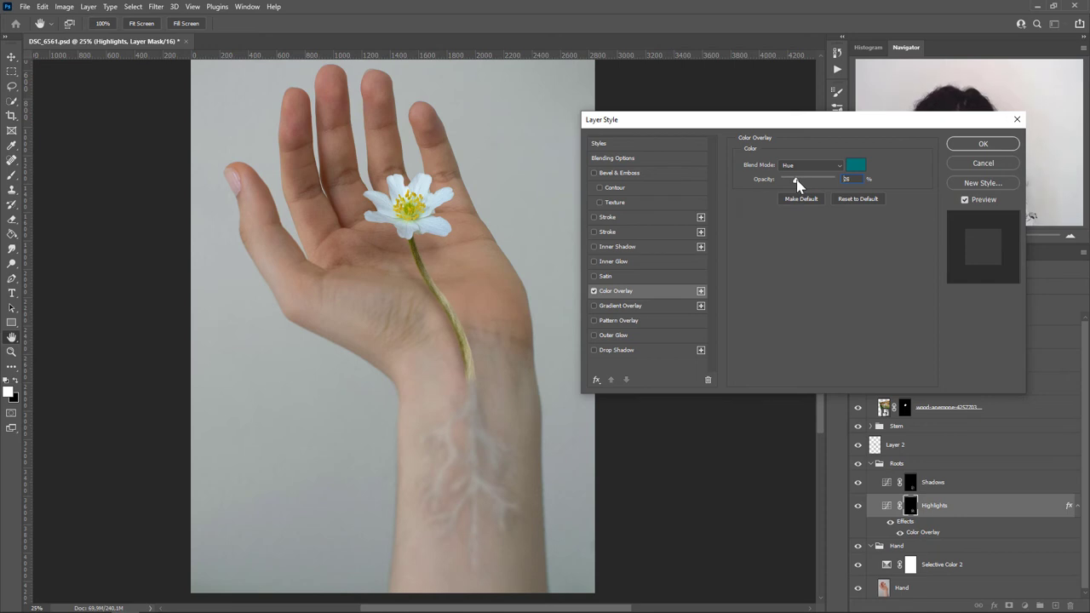
click(982, 144)
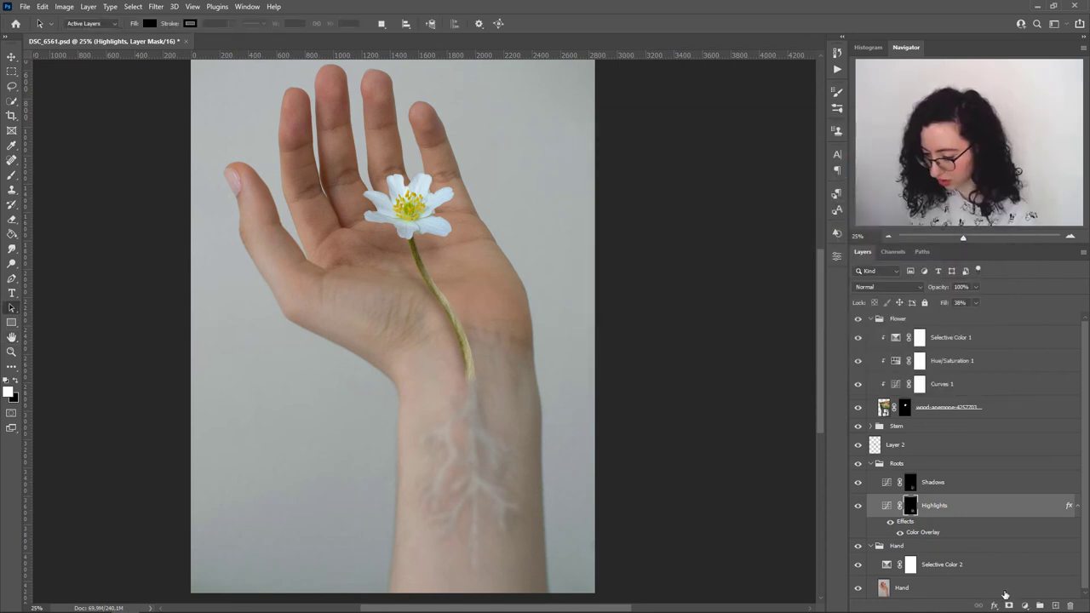
Step: Add the same teal Hue-mode Color Overlay to the Shadows layer at 38% opacity
click(931, 484)
click(995, 605)
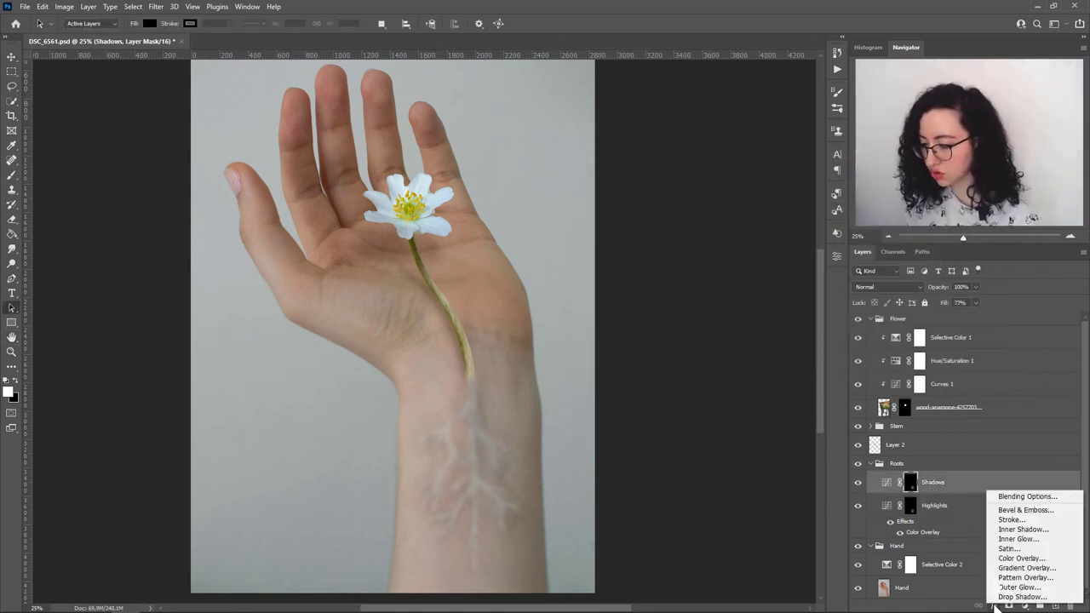
click(1020, 560)
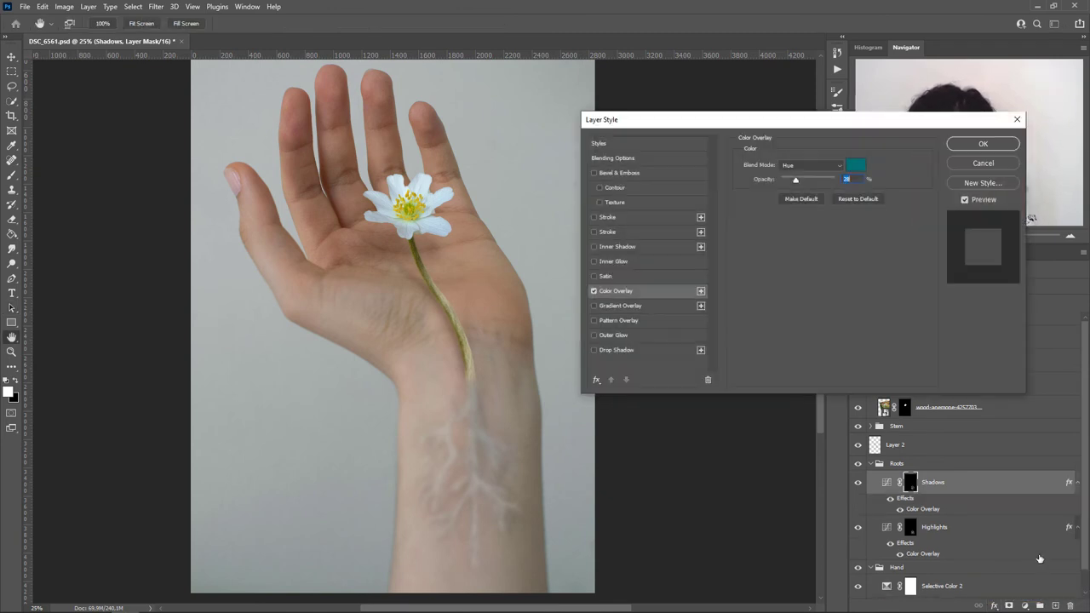
click(797, 179)
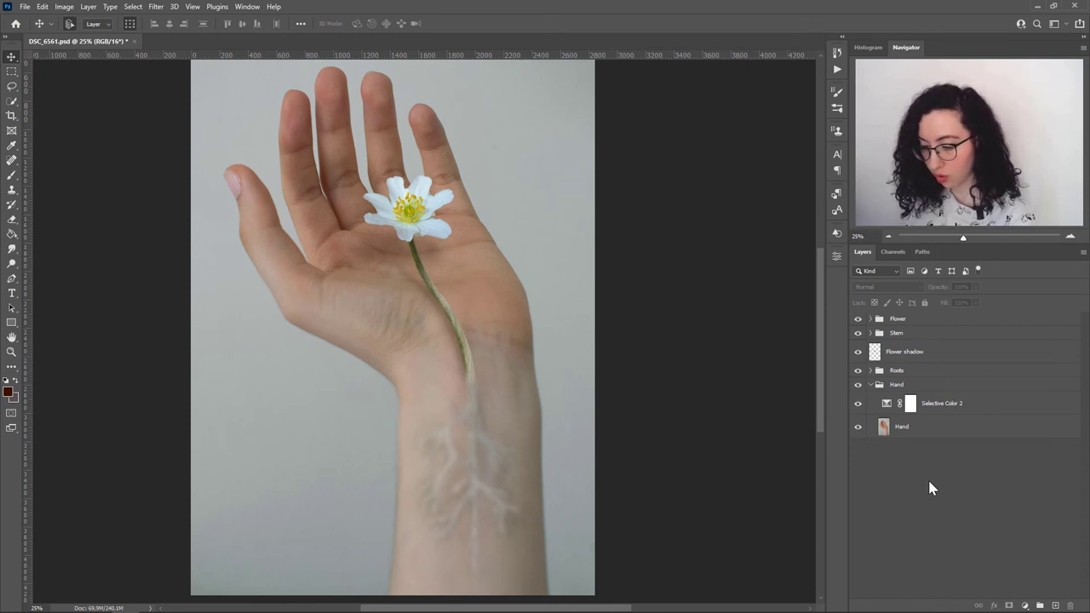
click(920, 318)
Step: Add a Screen-blended Curves layer with an inverted mask, named Global Highlights
click(1026, 605)
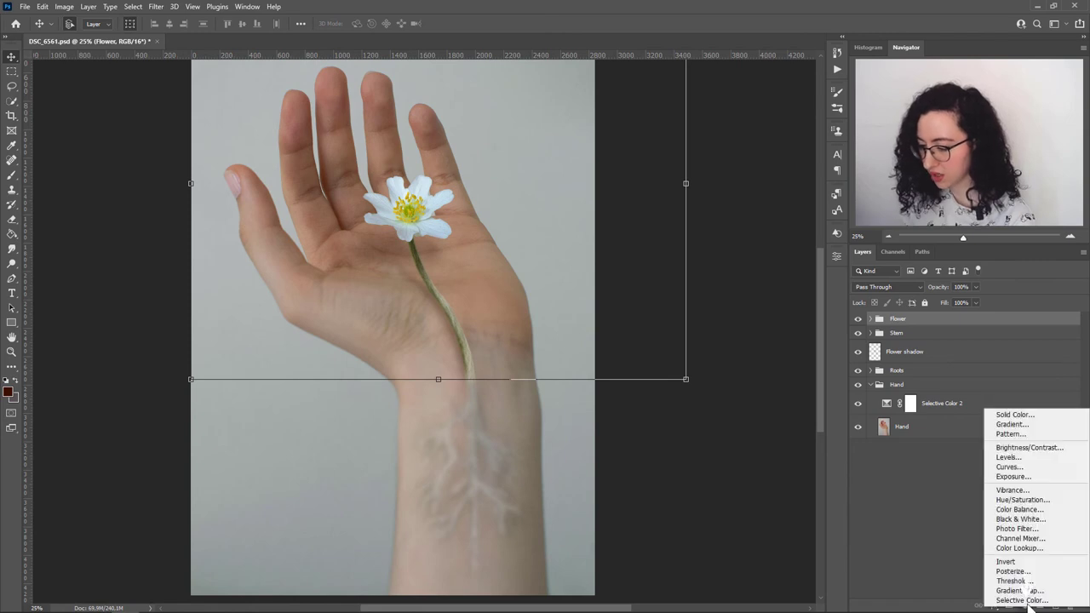
click(1022, 469)
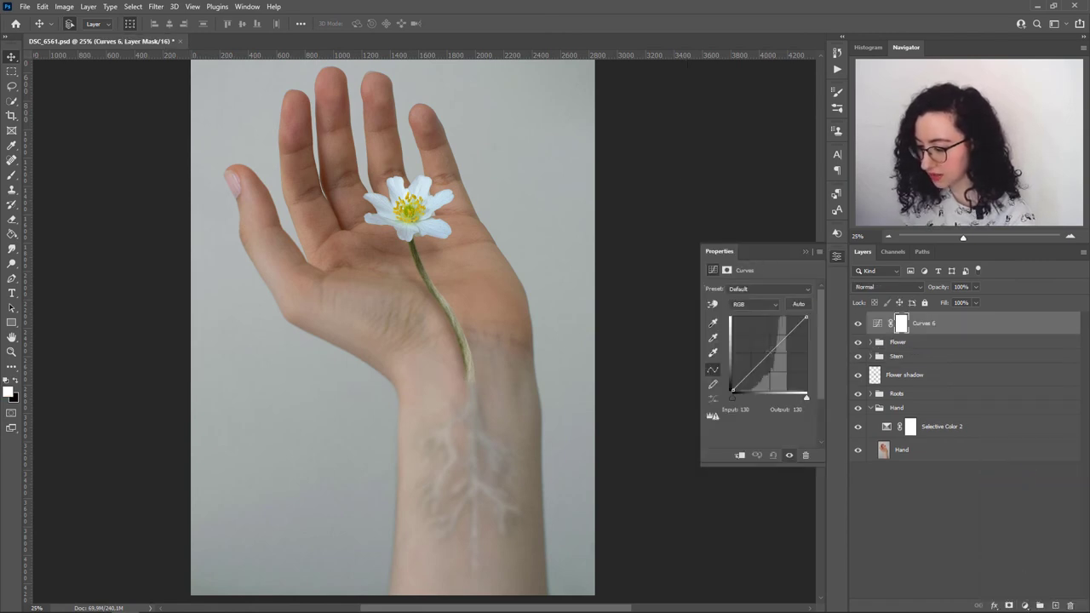
click(905, 289)
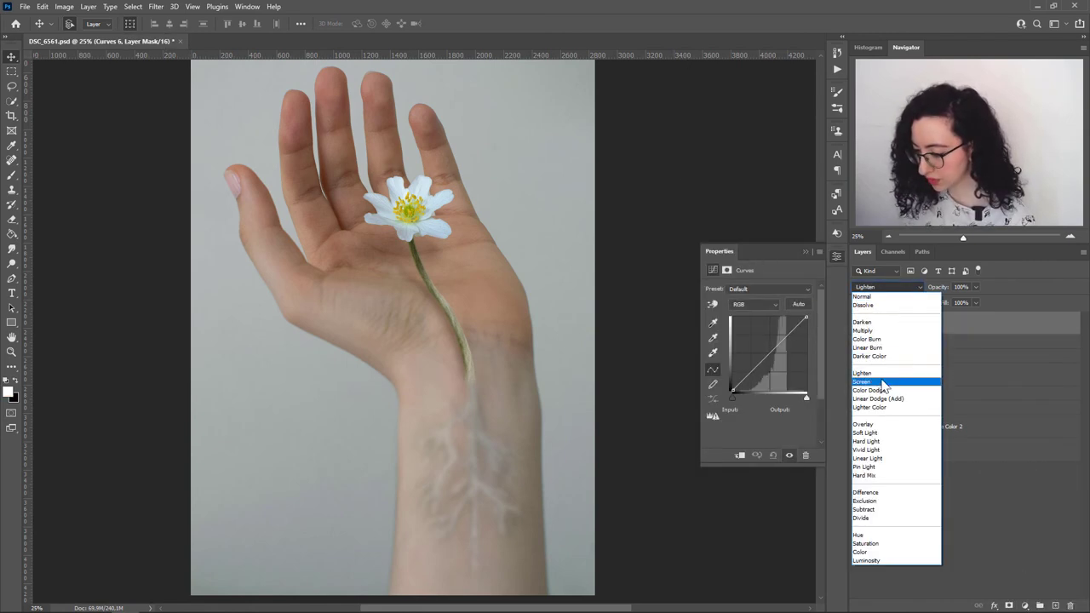
click(886, 382)
click(901, 323)
key(ctrl+i)
double_click(926, 324)
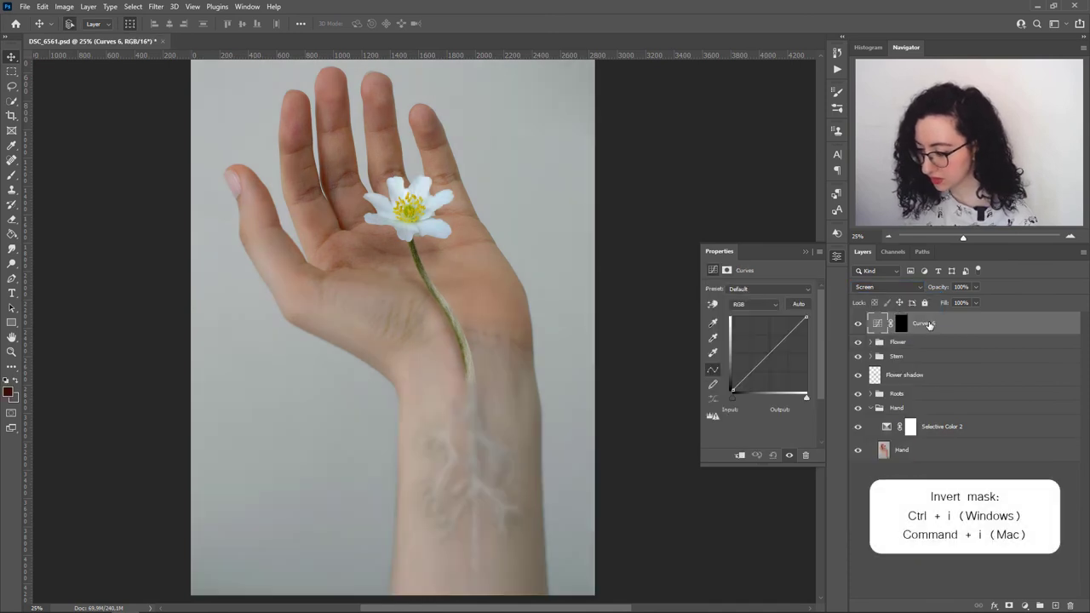
text(Global Highlights)
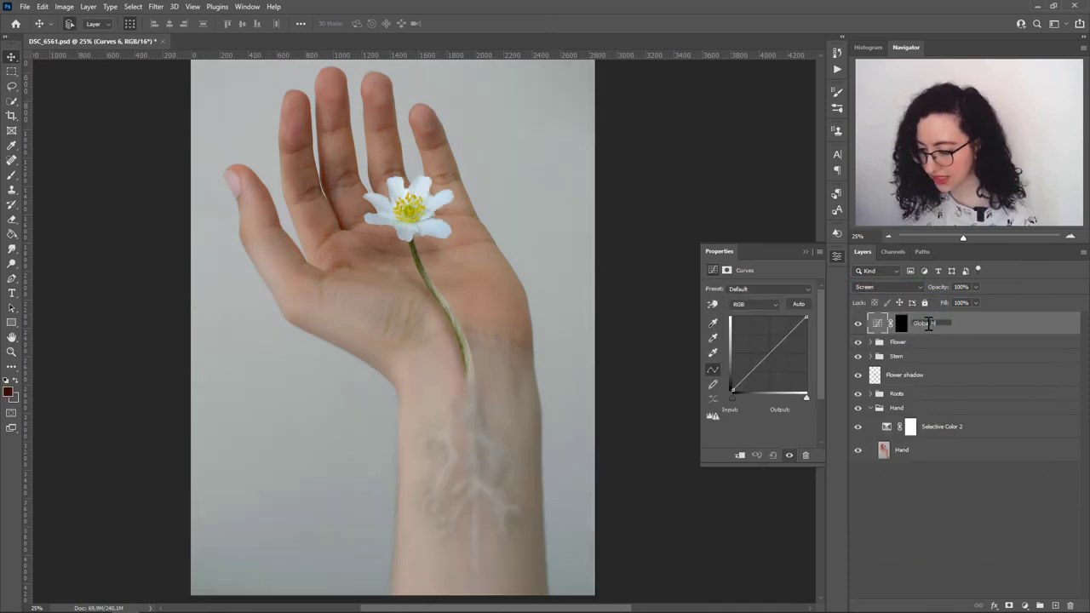
click(975, 518)
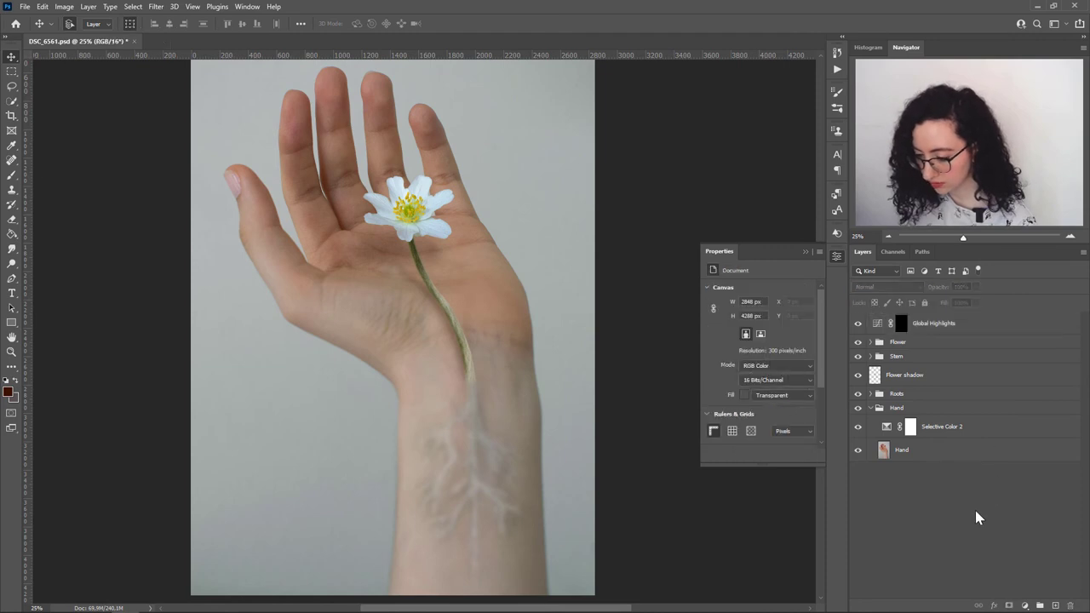
Step: Paint white into the Global Highlights mask over the fingertips and hand
click(11, 177)
click(83, 24)
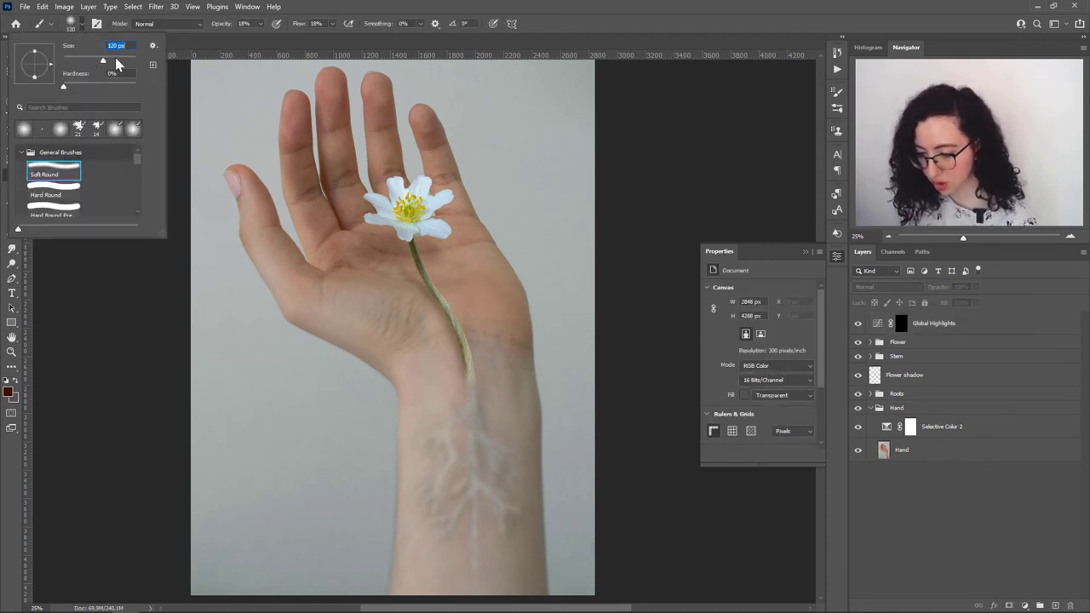
click(906, 324)
click(902, 322)
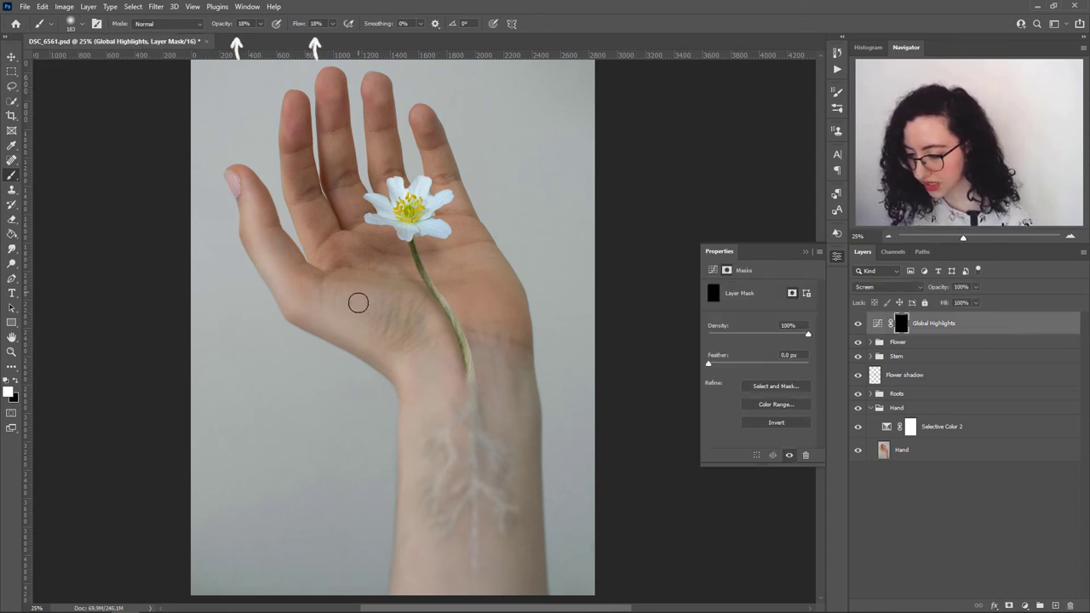
click(331, 82)
click(377, 83)
click(426, 120)
click(303, 122)
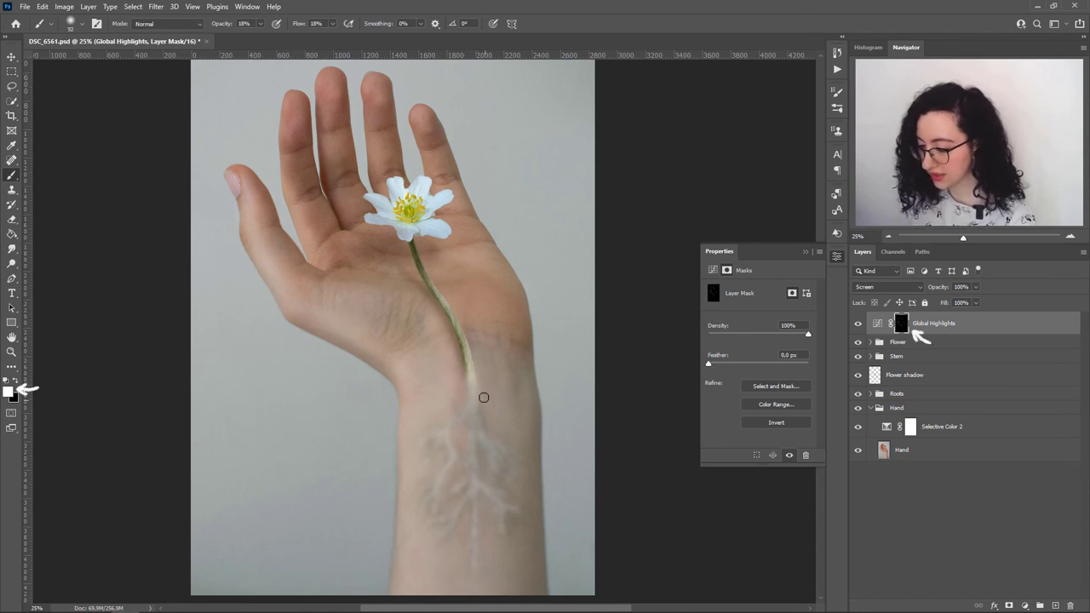
Step: Refine the highlight mask across the hand and wrist with a larger brush
key(x)
key(ctrl+plus)
key(ctrl+plus)
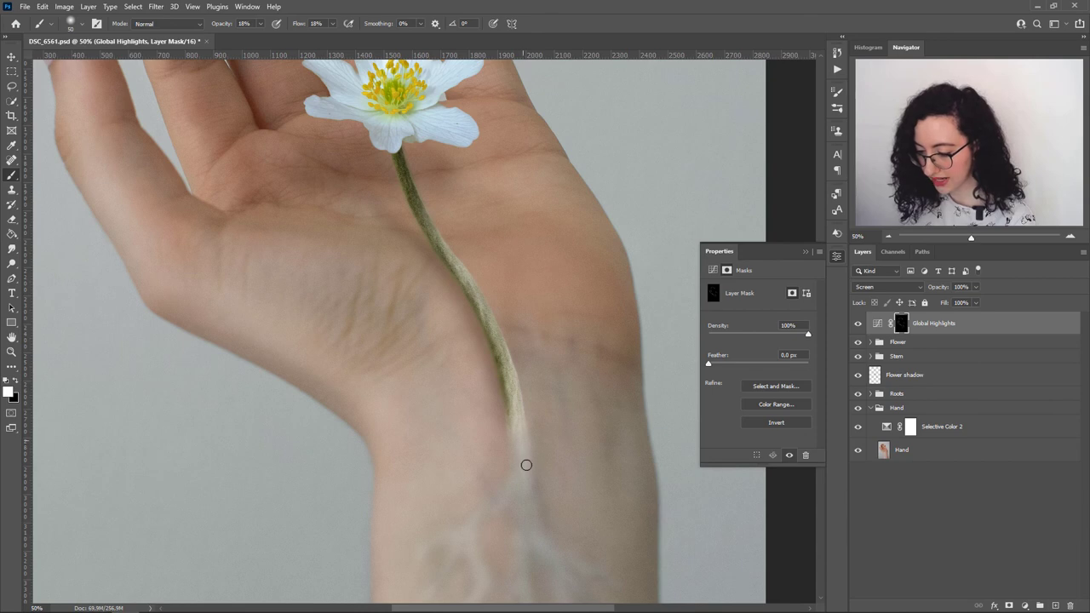
key(x)
scroll(525, 485, down, 3)
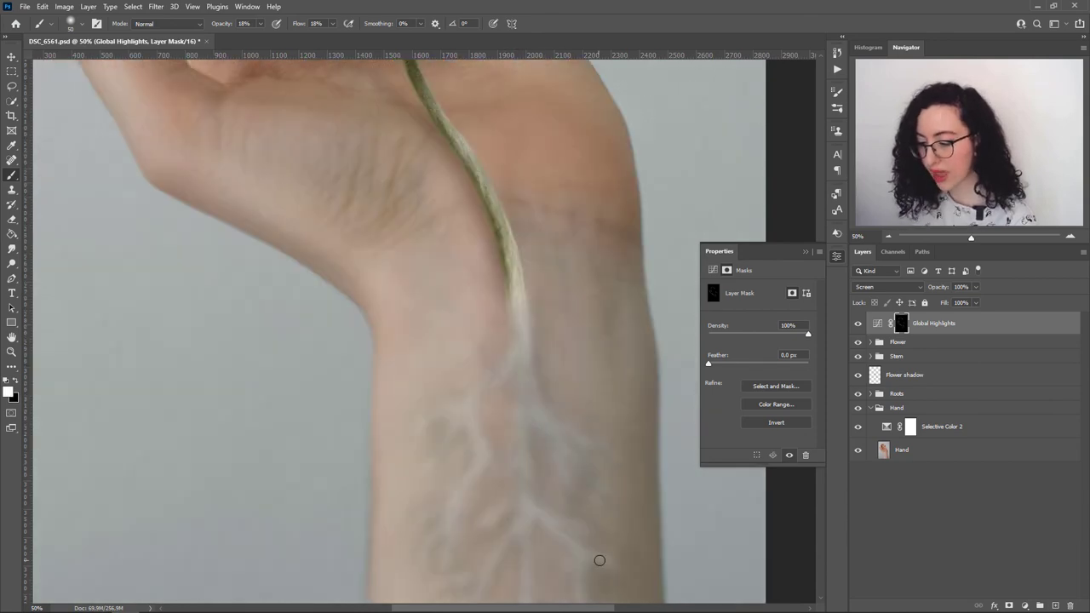
scroll(502, 376, down, 5)
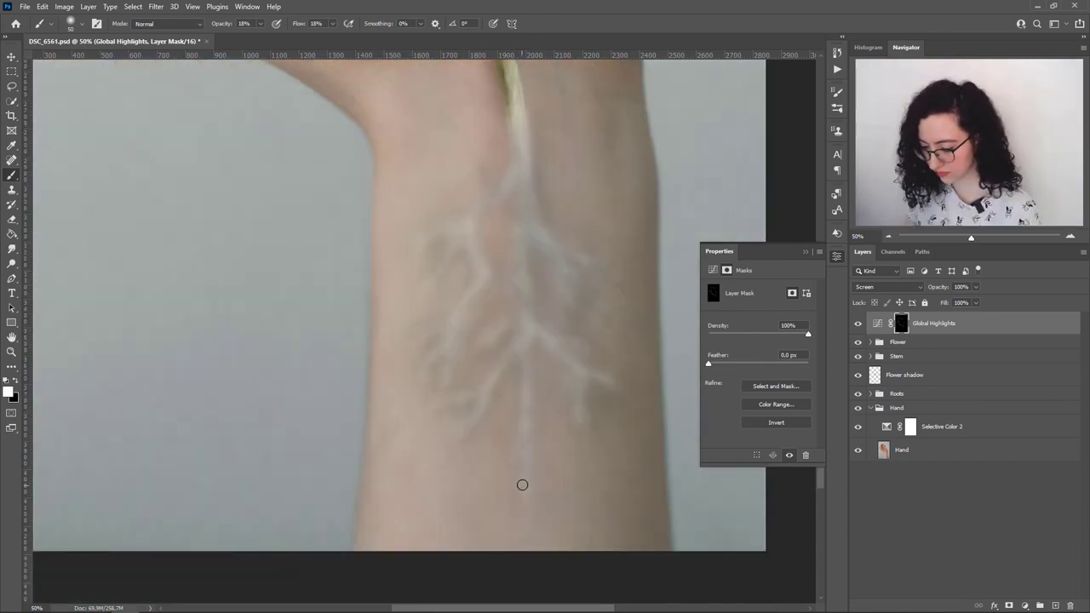
scroll(504, 415, up, 3)
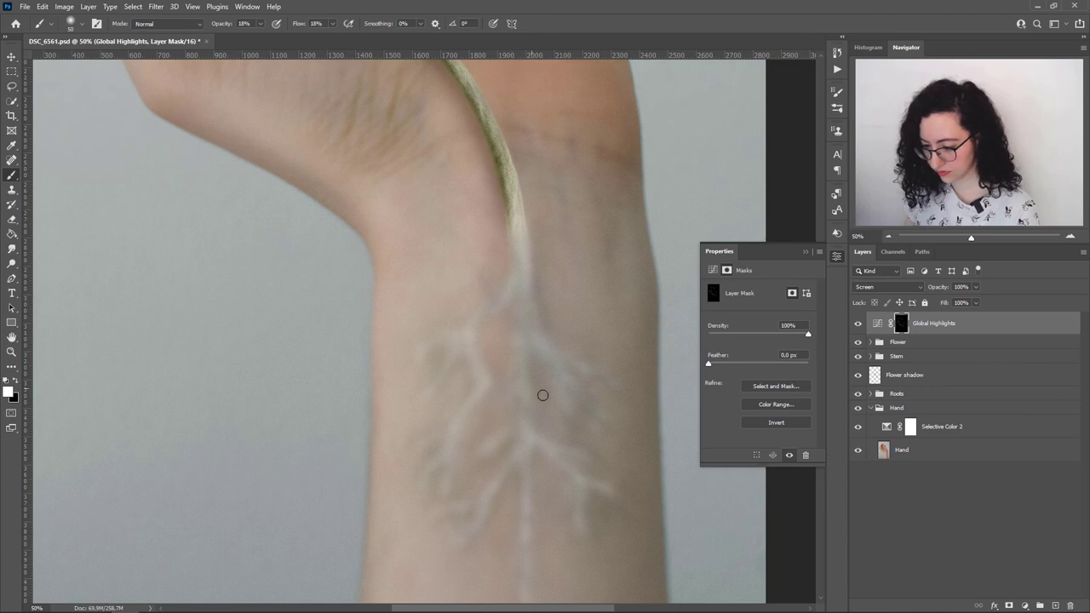
scroll(542, 395, up, 8)
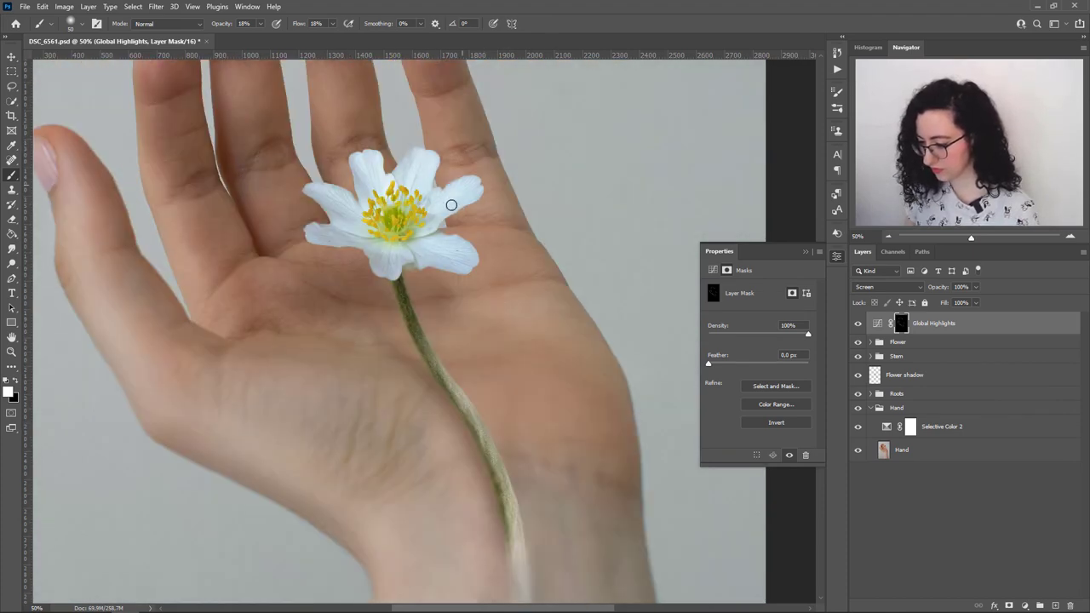
key(ctrl+minus)
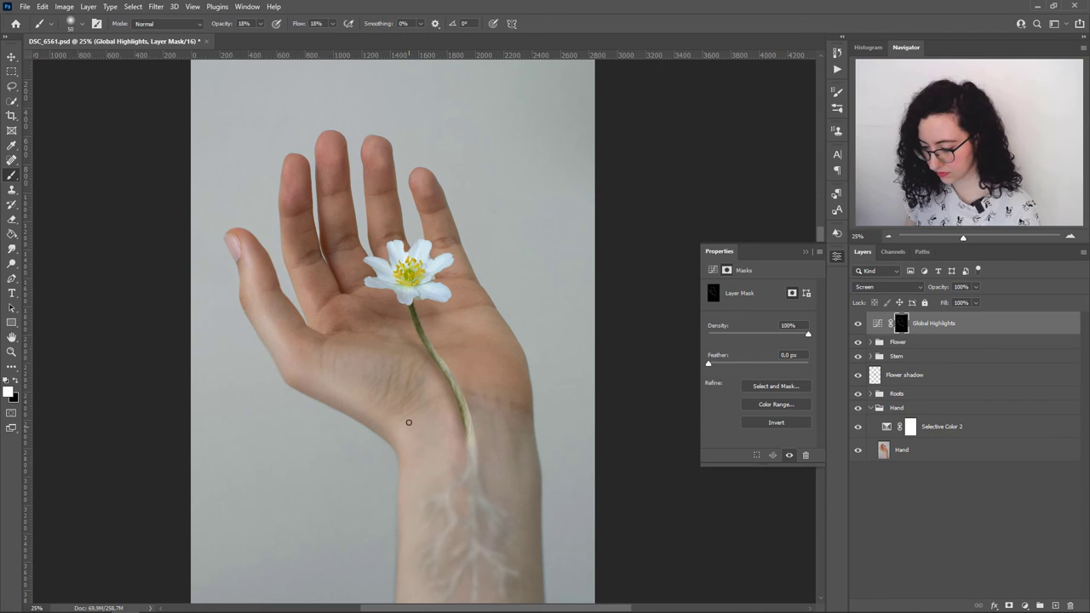
scroll(541, 504, down, 3)
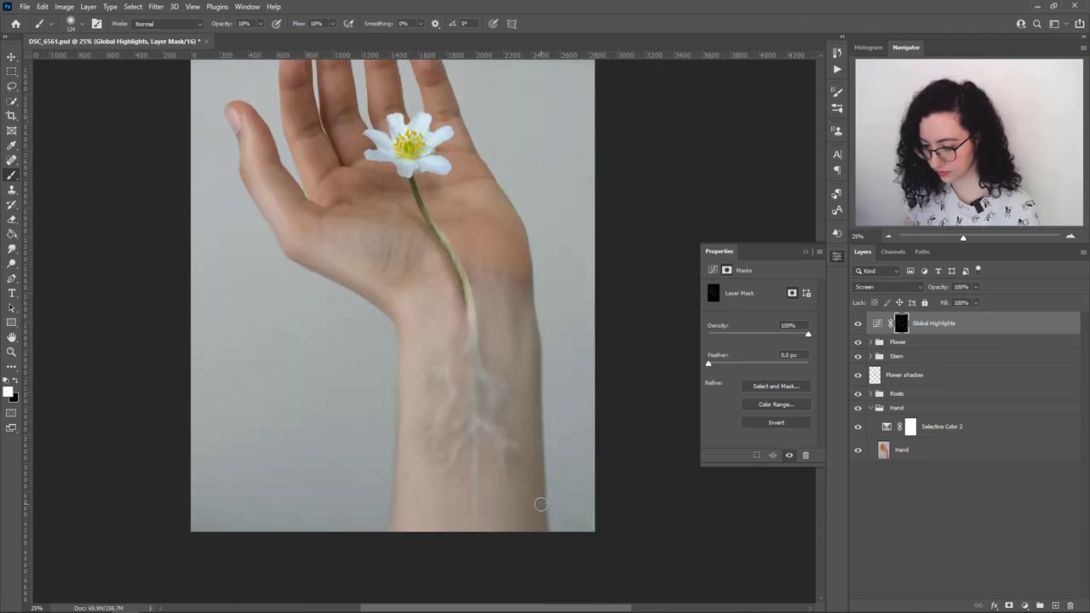
scroll(462, 415, up, 3)
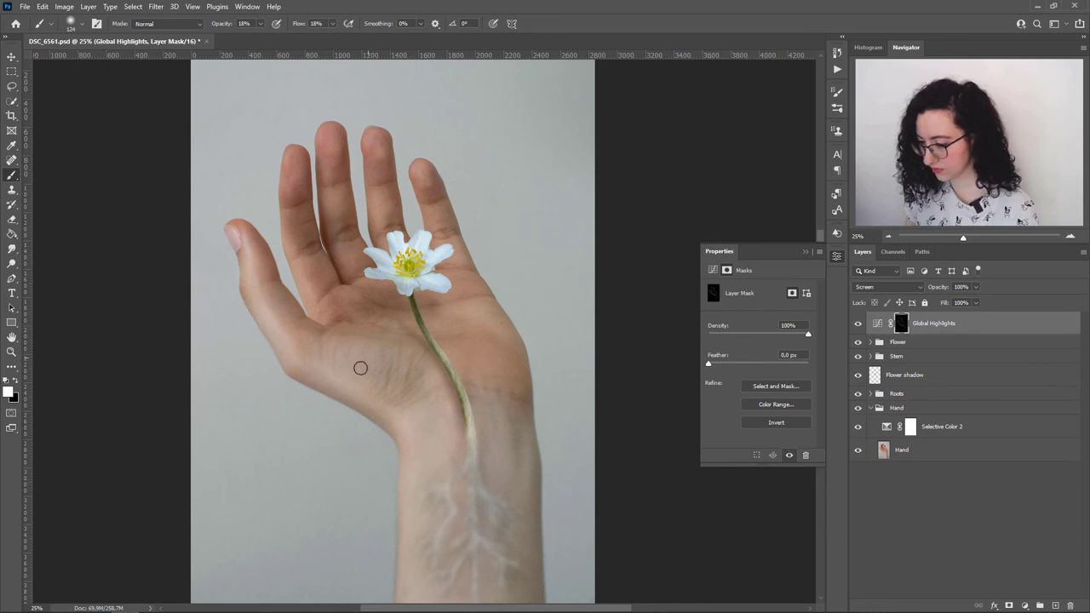
scroll(361, 368, down, 2)
key(bracketright)
key(bracketright)
key(bracketright)
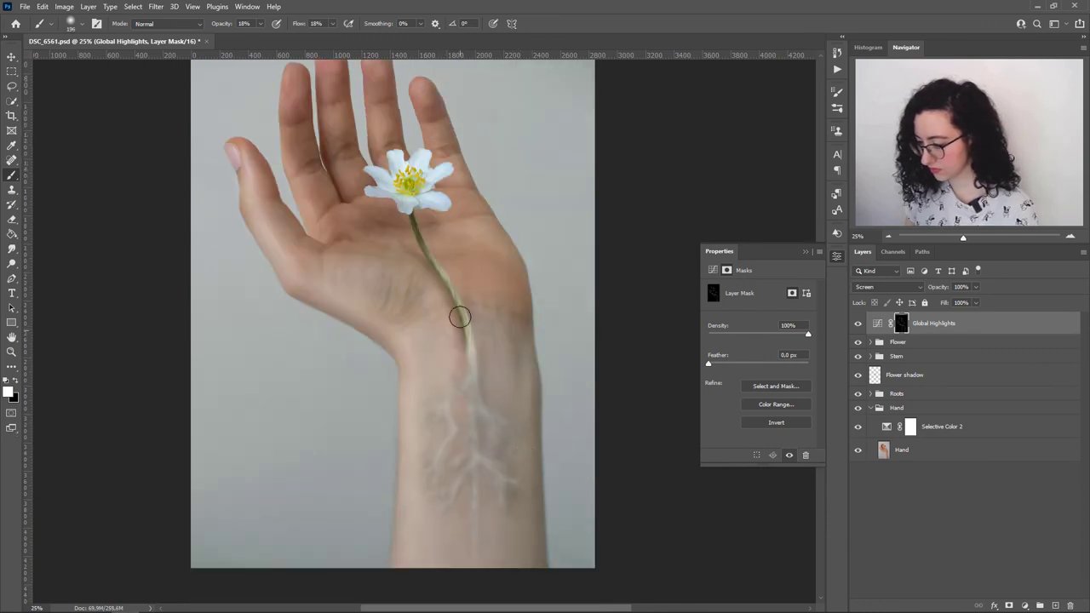
scroll(394, 285, up, 2)
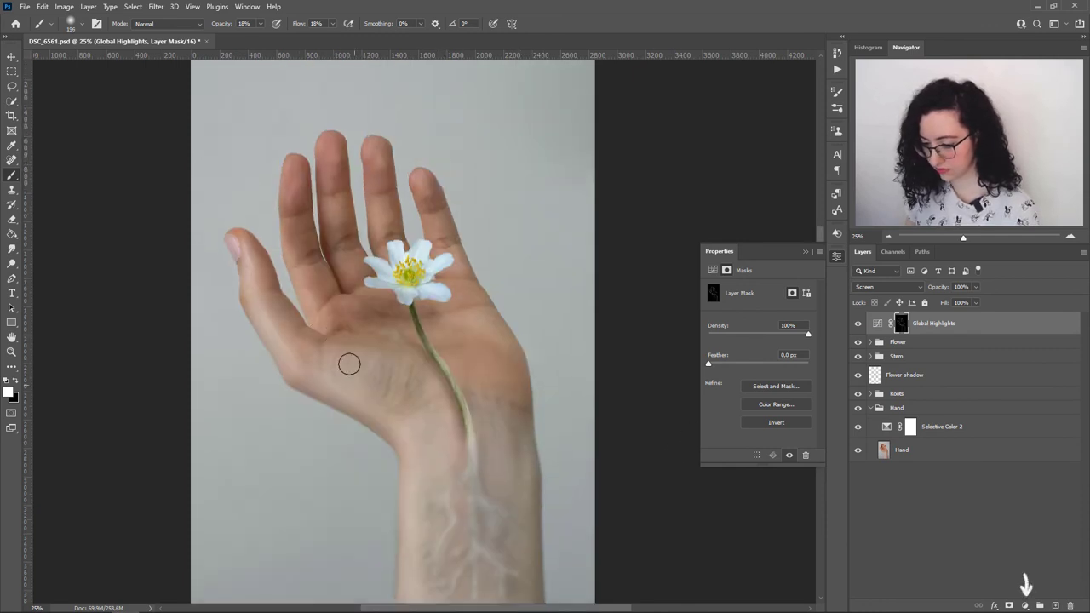
Step: Add a Multiply Curves layer with an inverted mask, named Global Shadows
click(1025, 604)
click(1013, 467)
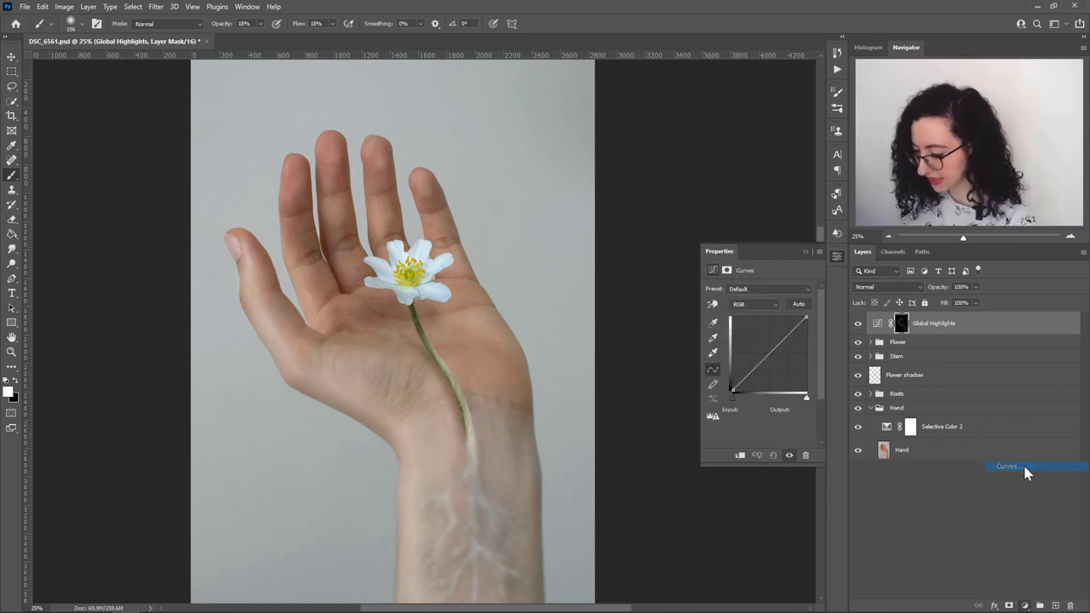
click(885, 287)
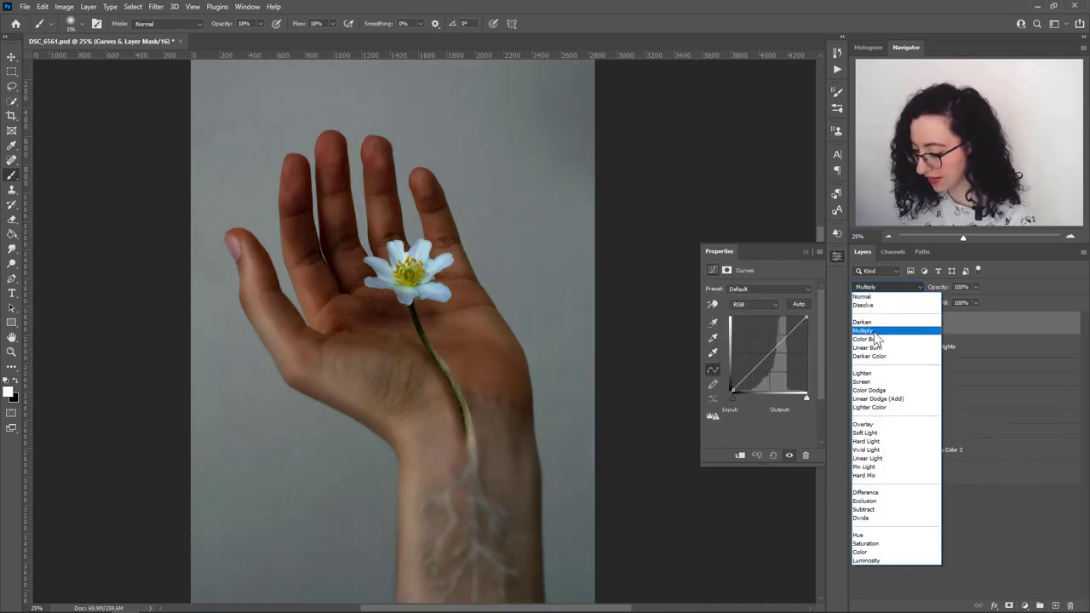
click(875, 331)
key(ctrl+i)
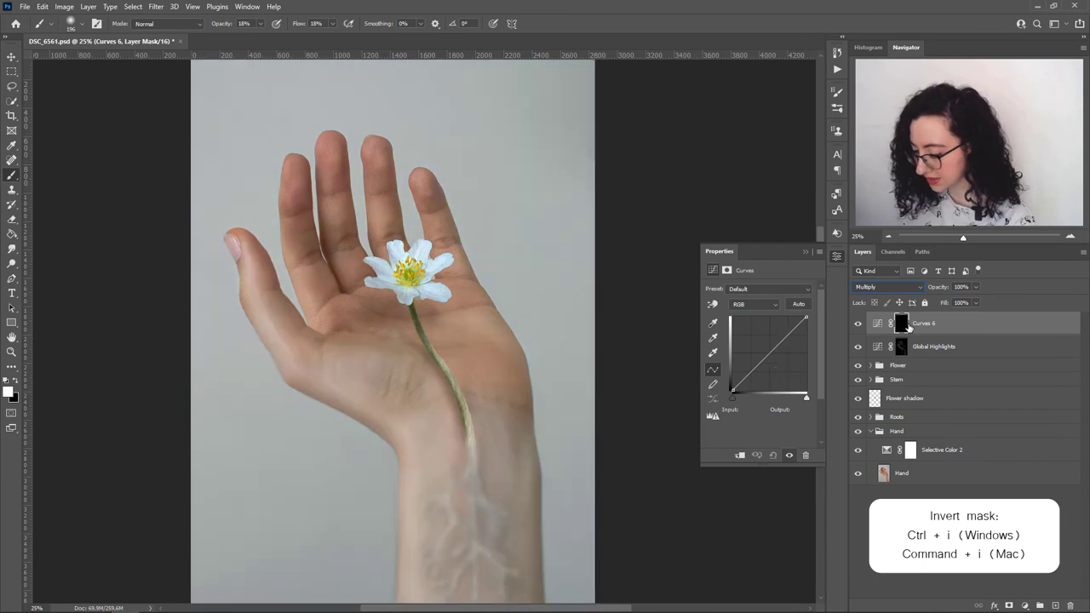
double_click(924, 324)
text(Global Shadow)
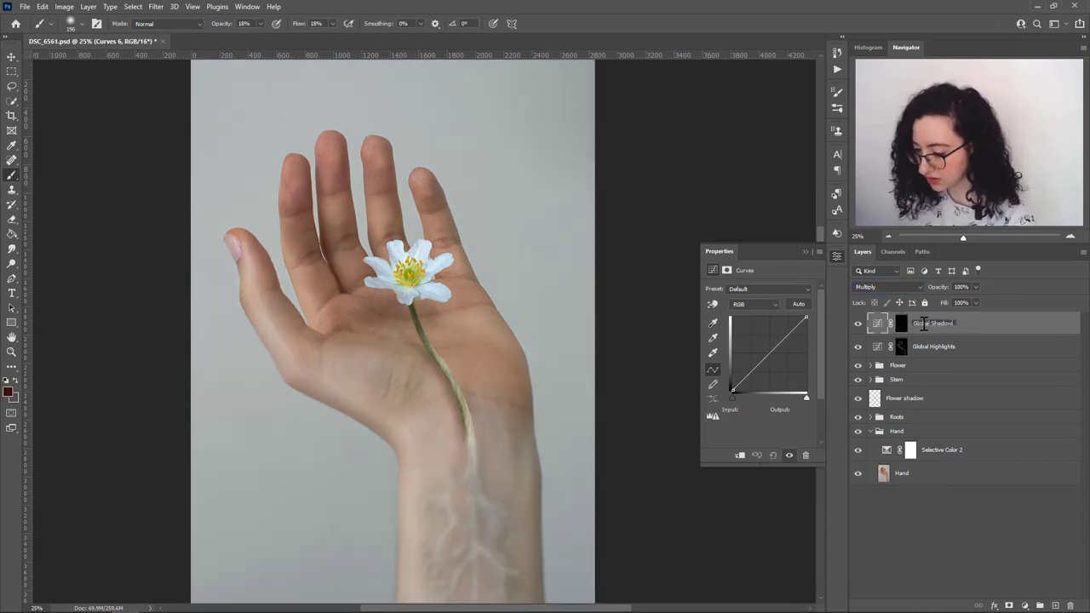
text(s)
Step: Paint soft shadow into the Global Shadows mask between the fingers
click(901, 323)
key(d)
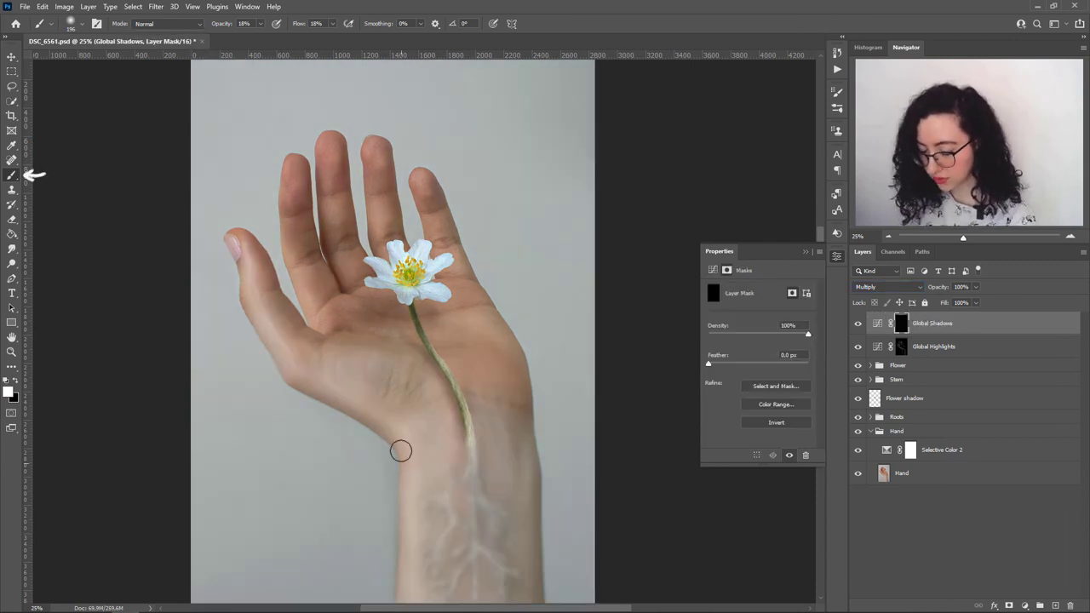
drag(306, 242, 322, 260)
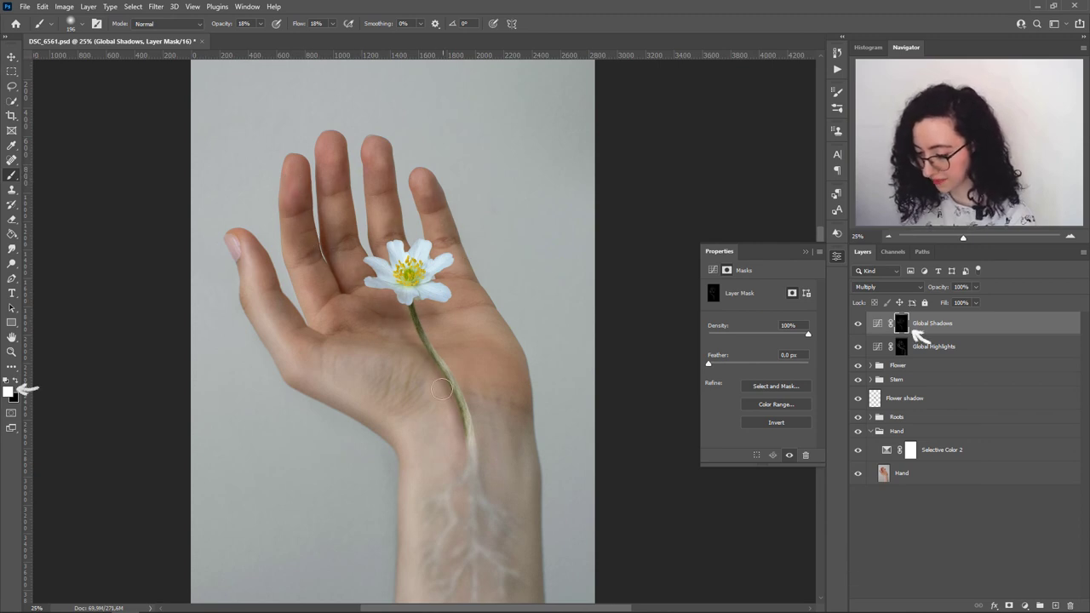
scroll(528, 438, down, 1)
scroll(406, 511, up, 1)
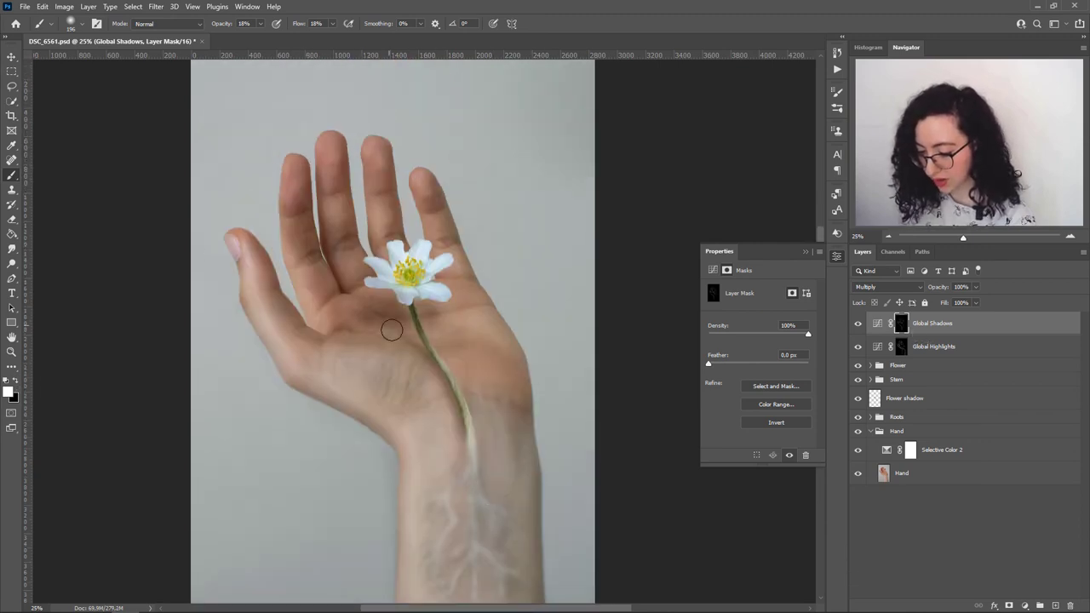
key(bracketleft)
key(bracketleft)
key(bracketleft)
key(bracketleft)
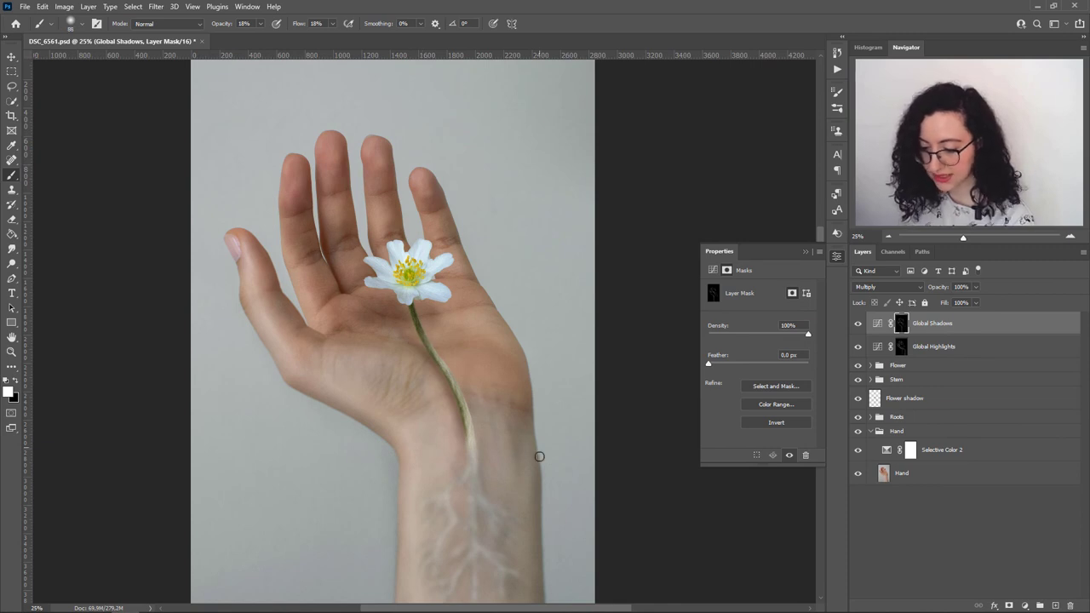
key(ctrl+plus)
key(ctrl+plus)
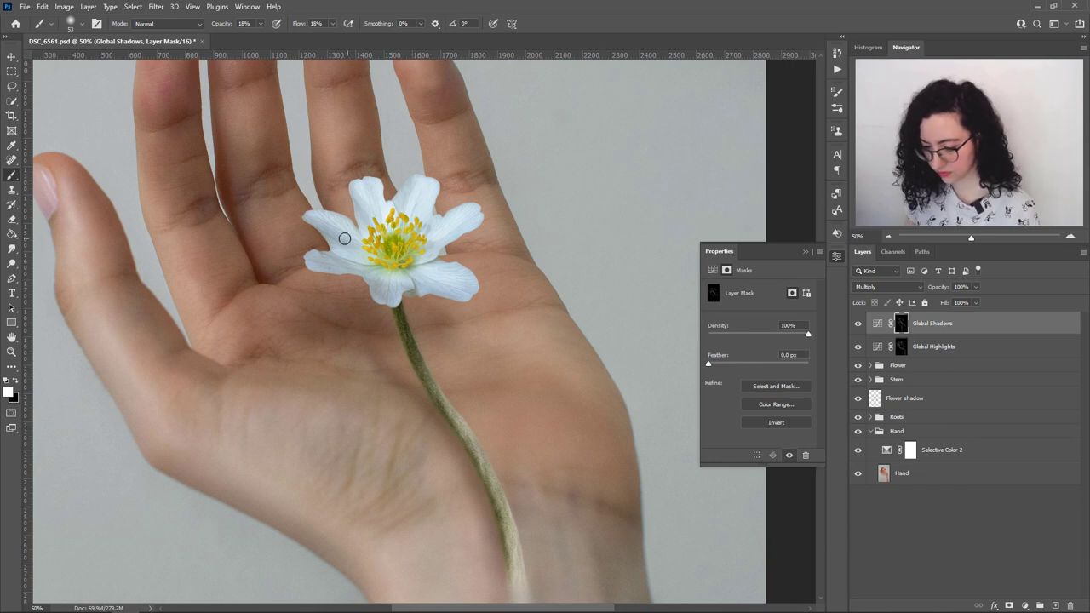
scroll(426, 225, down, 3)
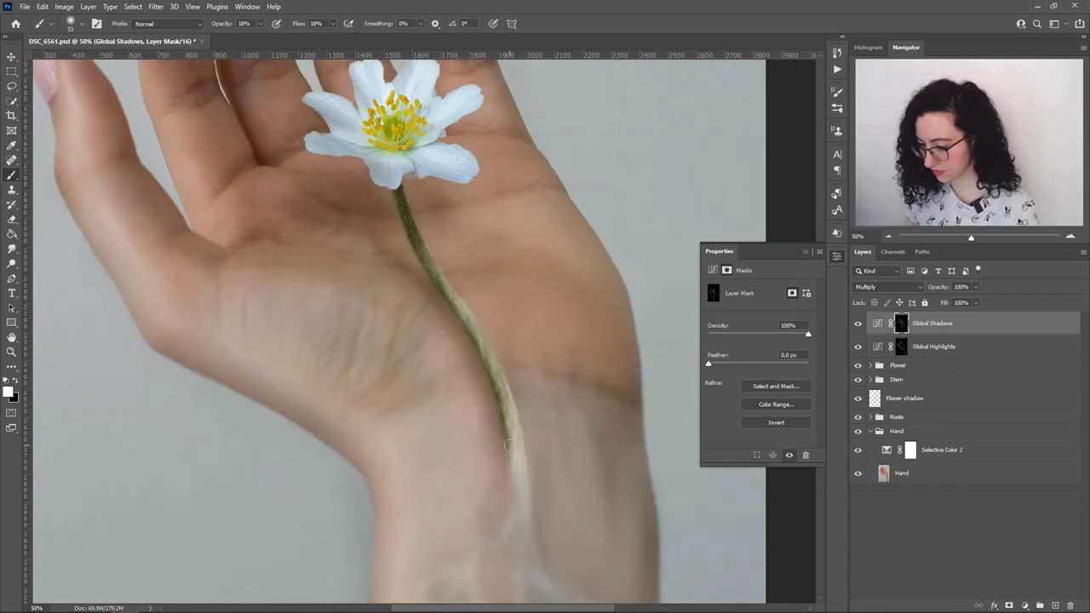
Step: Paint soft shadow along the stem edge near the wrist at reduced brush opacity
key(x)
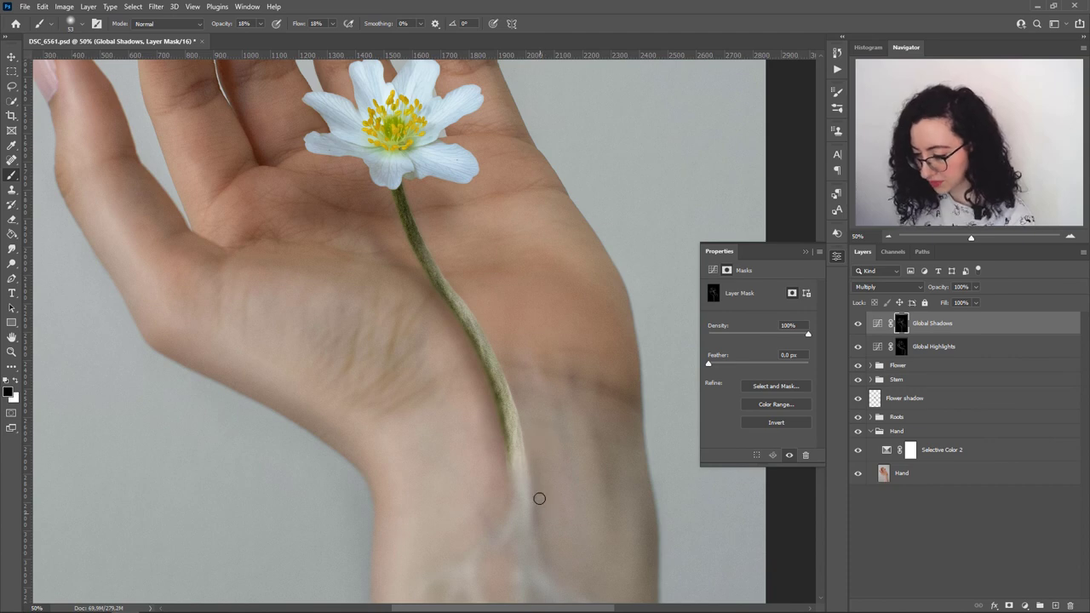
key(0)
scroll(578, 517, up, 2)
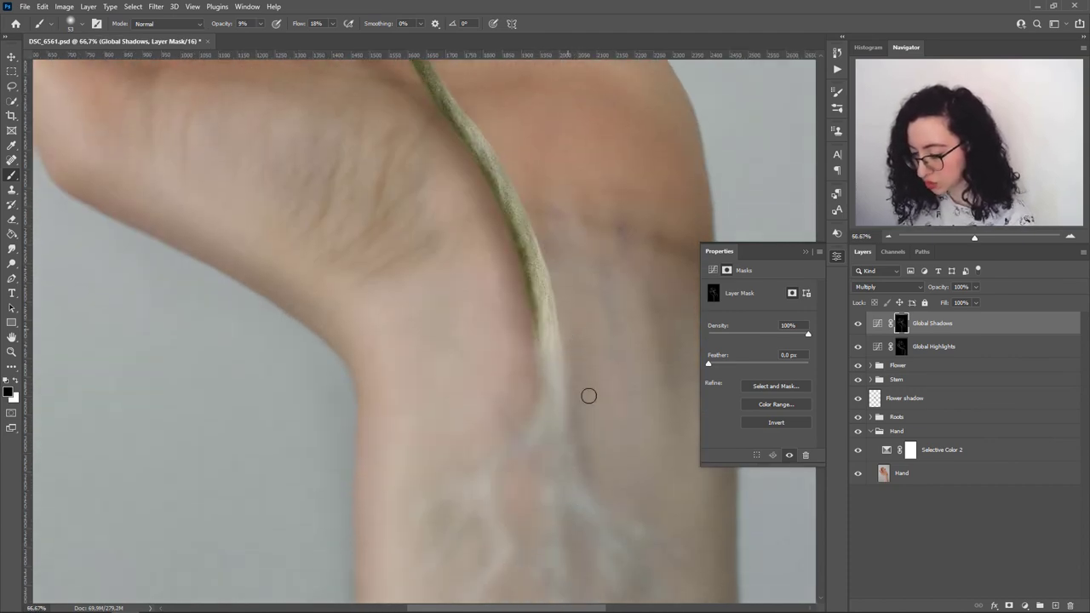
mouse_move(260, 23)
mouse_down()
mouse_move(263, 46)
mouse_move(250, 41)
mouse_up()
key(0)
key(x)
mouse_move(533, 323)
mouse_down()
mouse_move(533, 303)
mouse_move(531, 381)
mouse_up()
key(x)
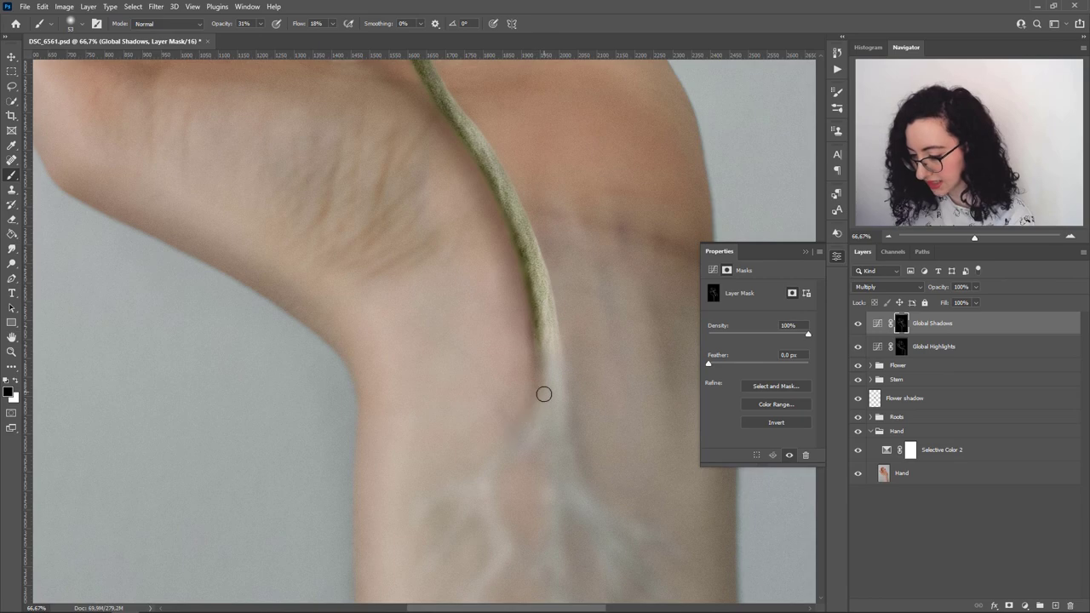
key(ctrl+minus)
key(ctrl+minus)
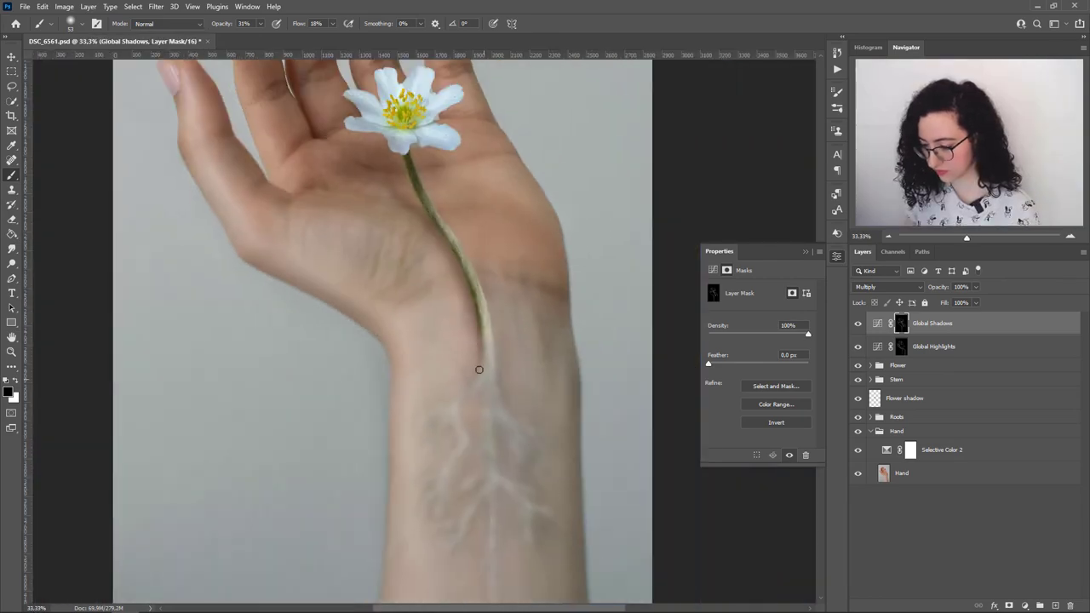
key(ctrl+plus)
Step: Group the two lighting layers as Global Light and toggle it to compare
shift+click(933, 346)
key(ctrl+g)
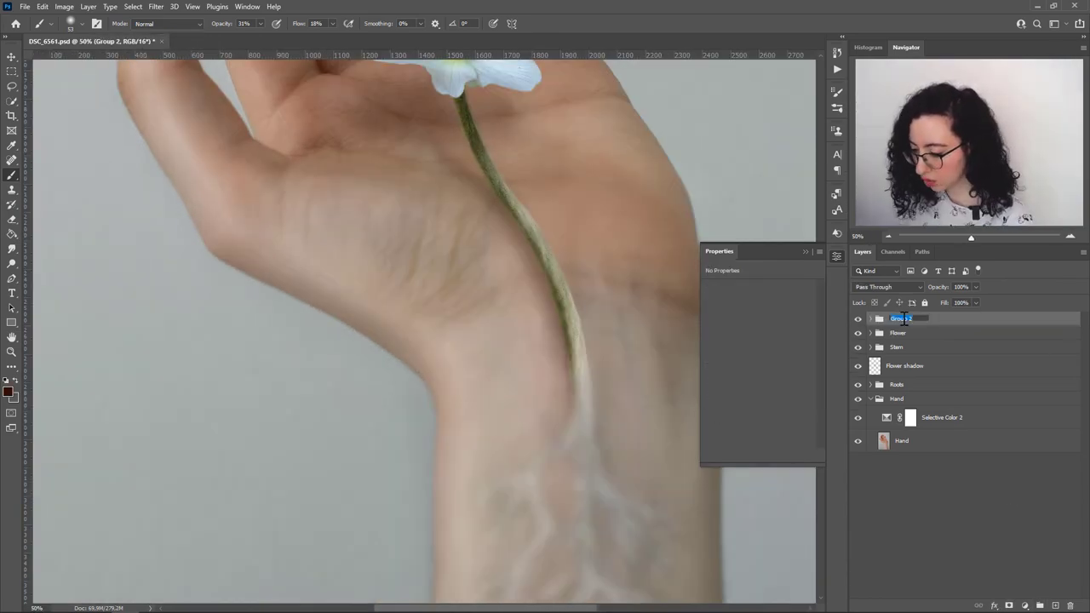
key(Return)
key(ctrl+0)
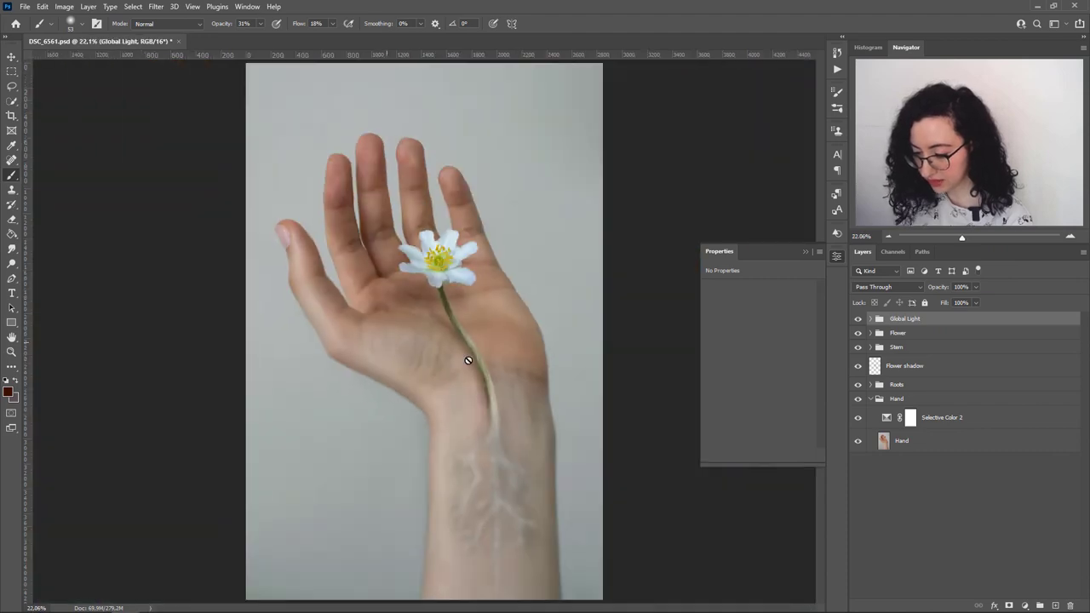
click(857, 320)
click(857, 320)
click(858, 320)
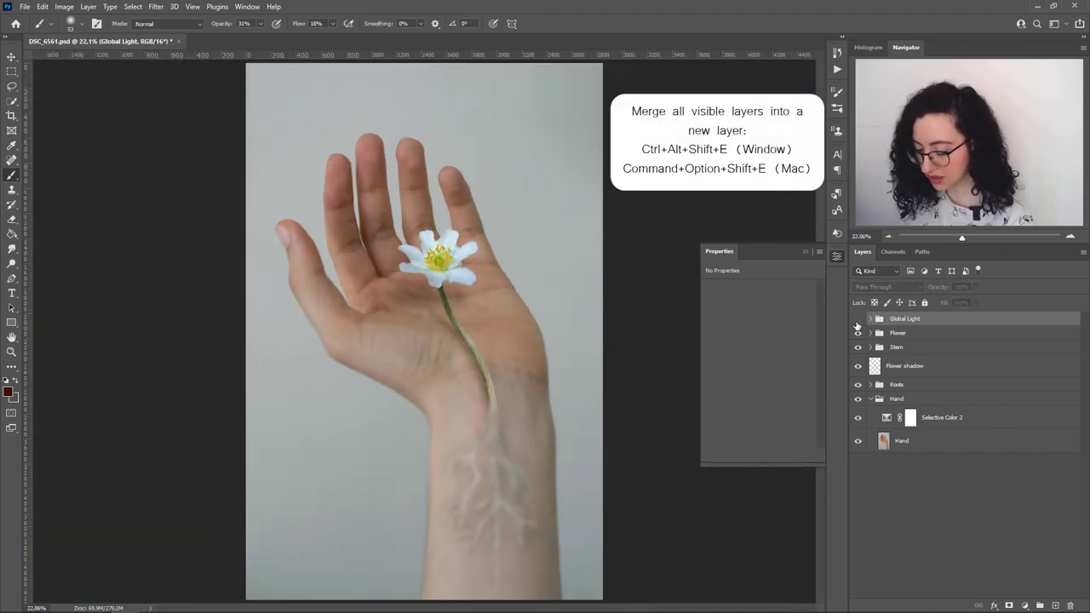
click(858, 320)
Step: Stamp all visible layers into a new layer and crop to 4:5 with the hand centred
key(ctrl+alt+shift+e)
click(12, 115)
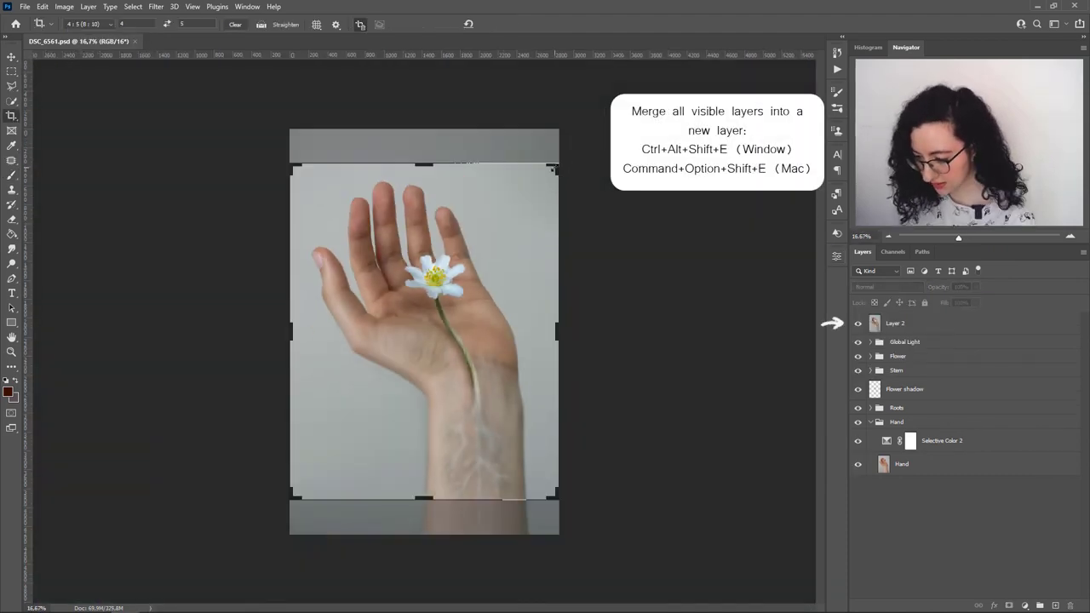
drag(328, 470, 276, 519)
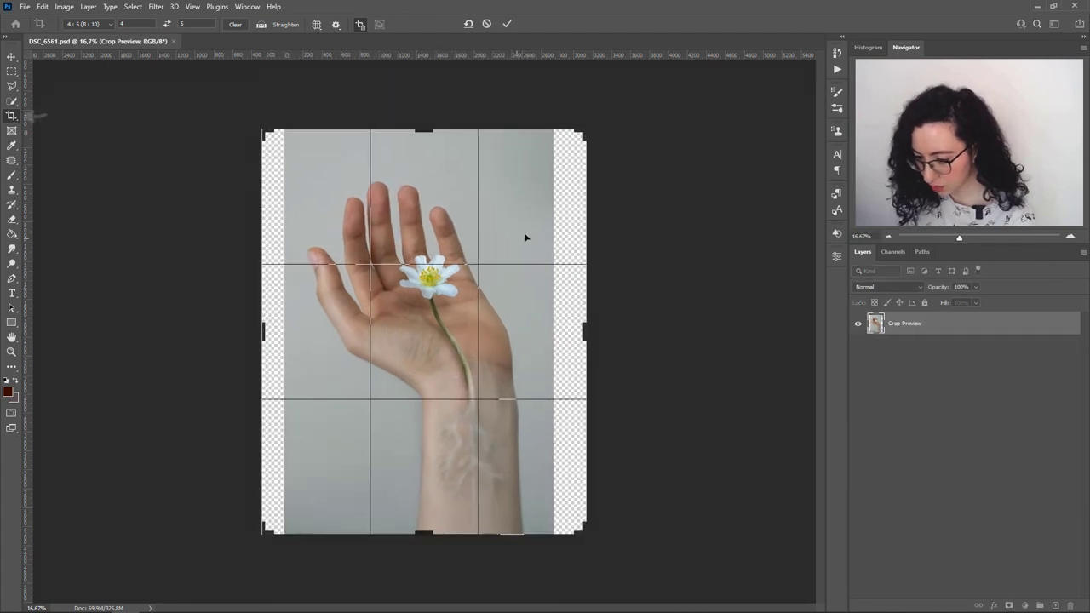
drag(494, 244, 510, 249)
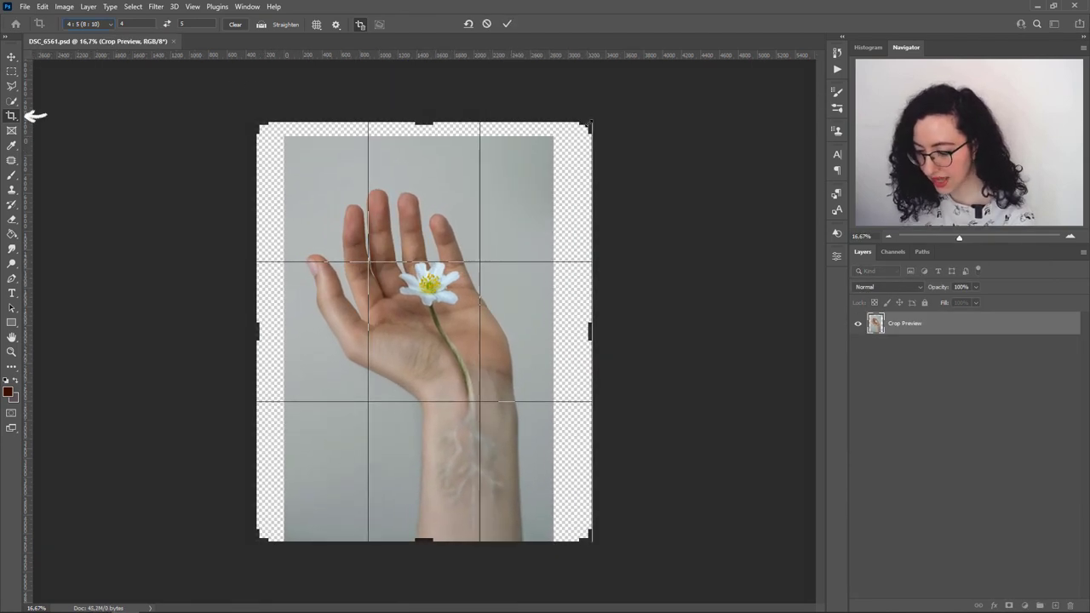
drag(510, 183, 513, 188)
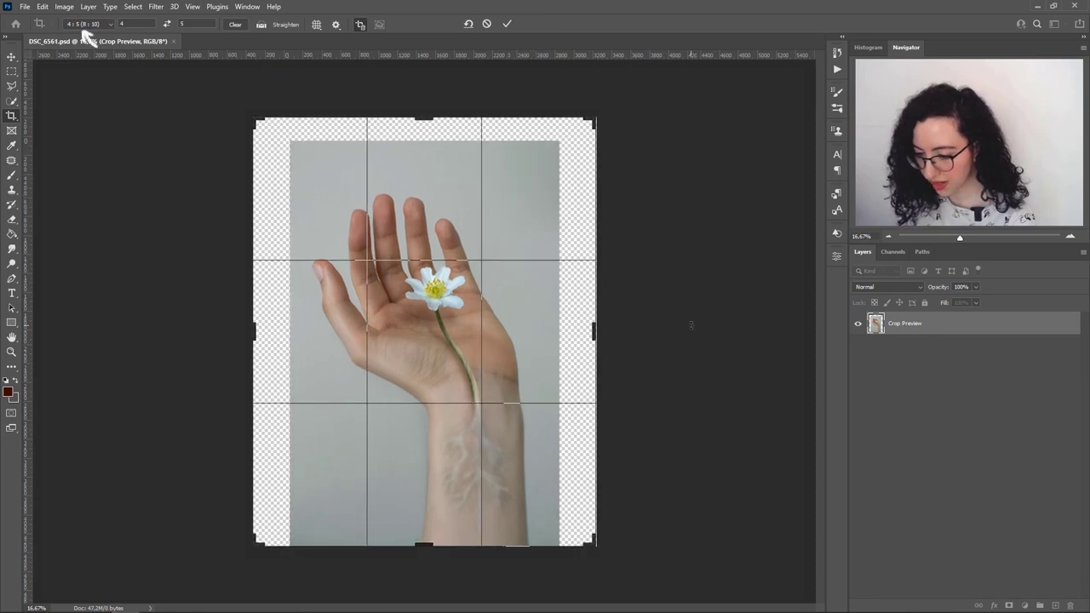
key(Return)
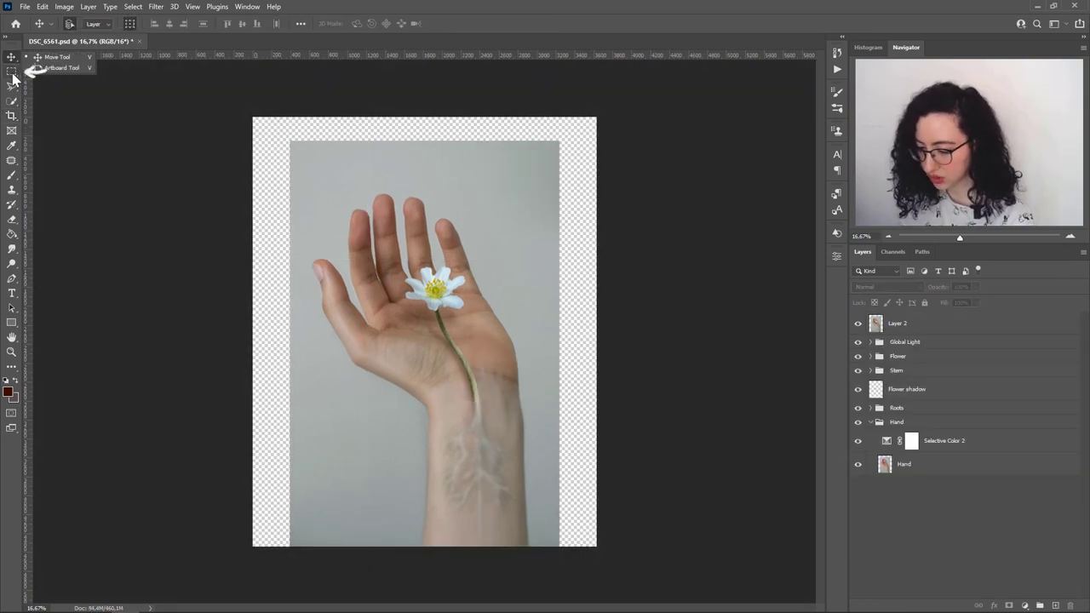
Step: Content-aware scale the right edge strip out to the canvas's right edge
click(12, 72)
drag(540, 141, 558, 546)
click(41, 6)
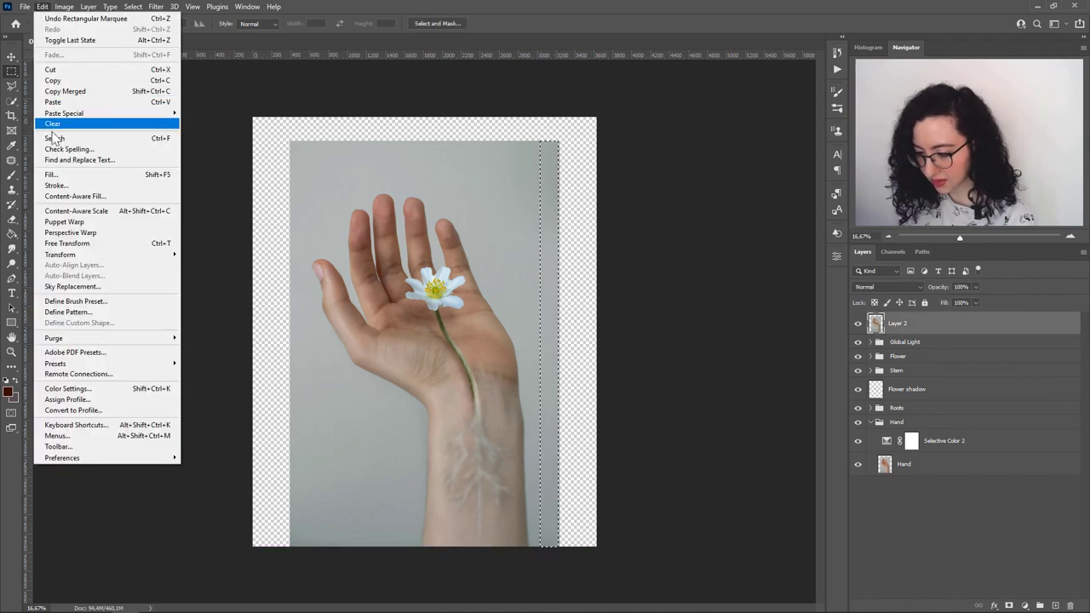
click(62, 212)
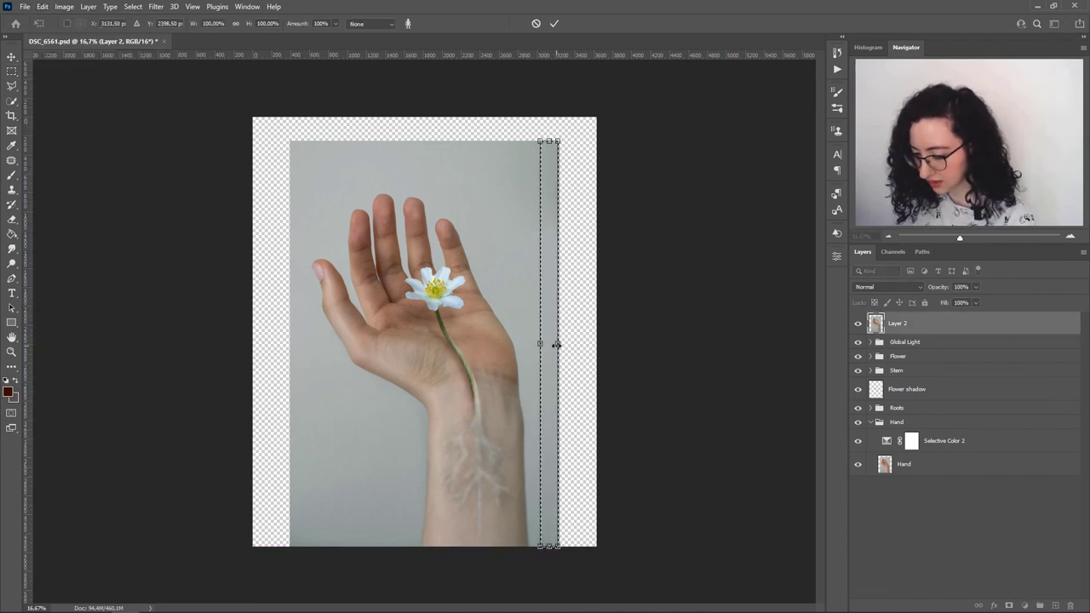
drag(555, 344, 597, 343)
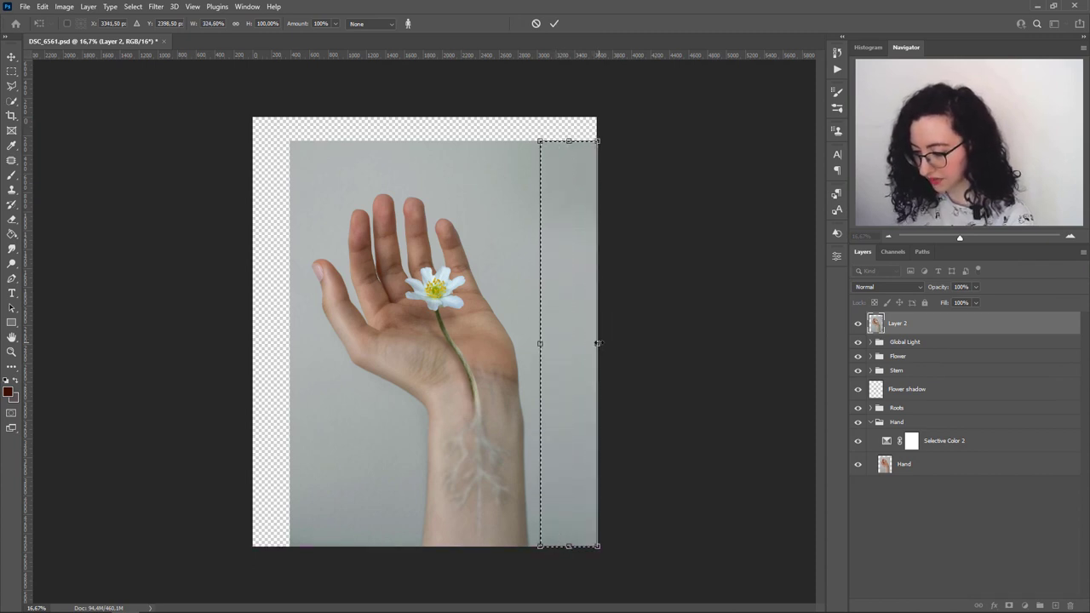
key(Return)
key(ctrl+d)
Step: Content-aware scale the left edge strip out to the canvas's left edge
drag(289, 139, 307, 548)
click(40, 7)
click(76, 210)
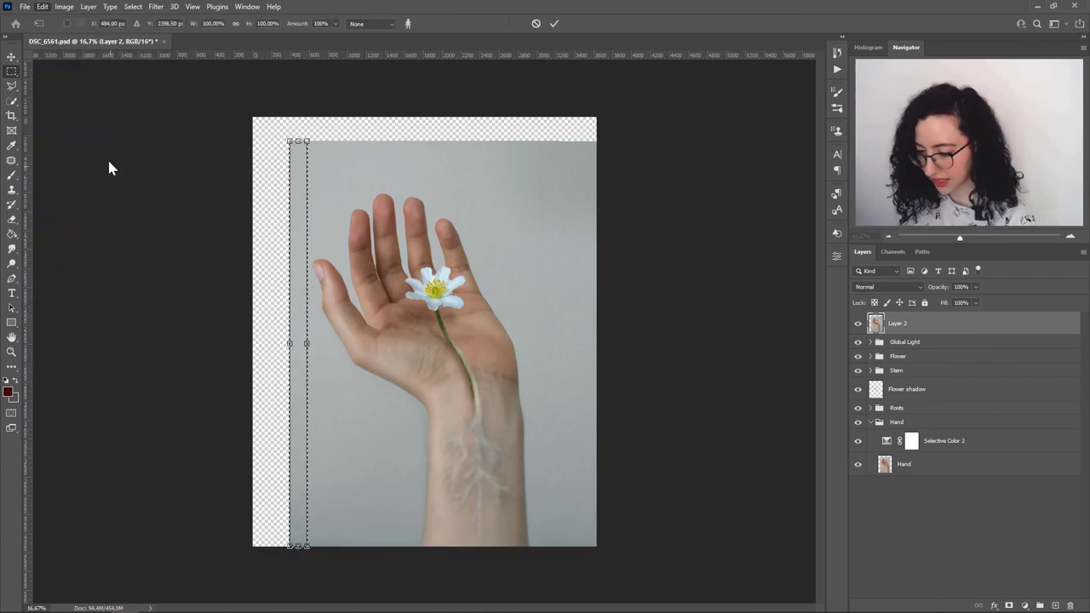
drag(290, 343, 253, 343)
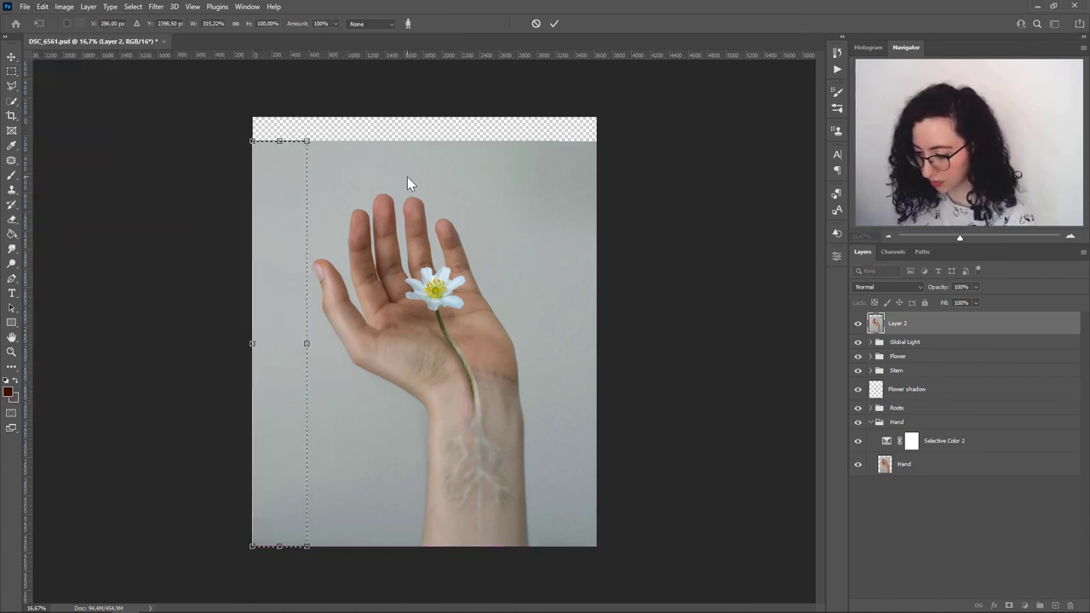
key(Return)
Step: Content-aware scale a band across the top up to the canvas top
drag(253, 140, 600, 176)
click(42, 6)
click(61, 208)
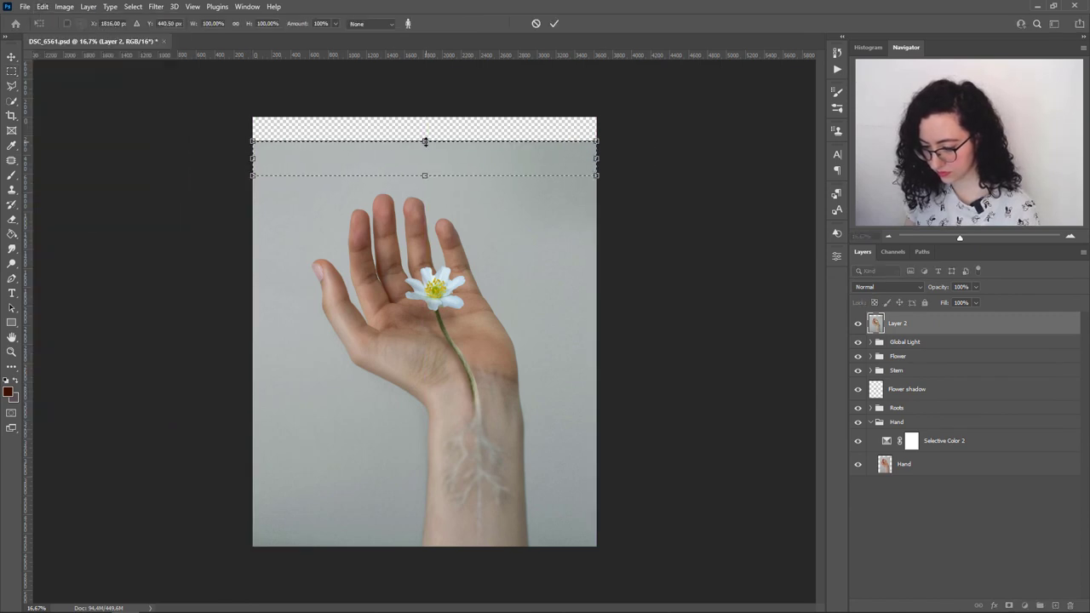
drag(424, 141, 424, 116)
key(Return)
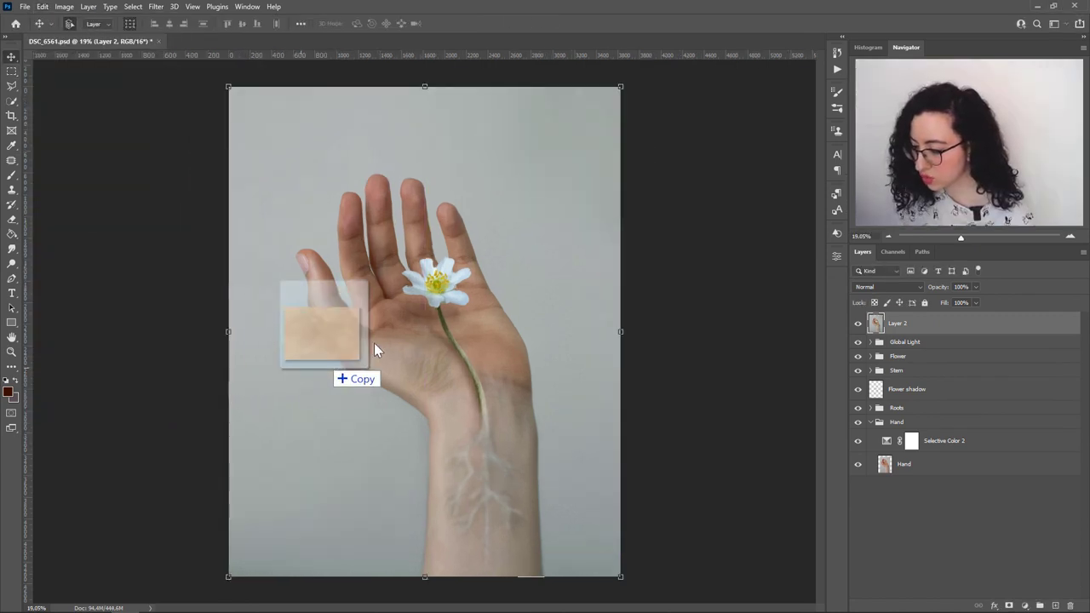
Step: Place the paper texture and stretch it to cover the whole canvas
drag(377, 349, 377, 349)
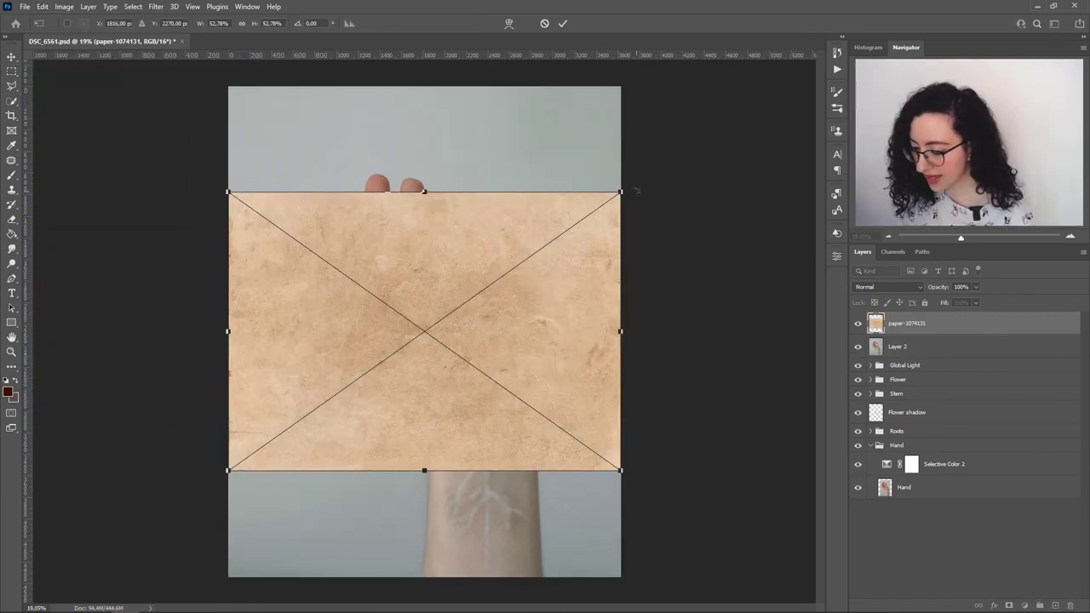
drag(621, 474, 620, 581)
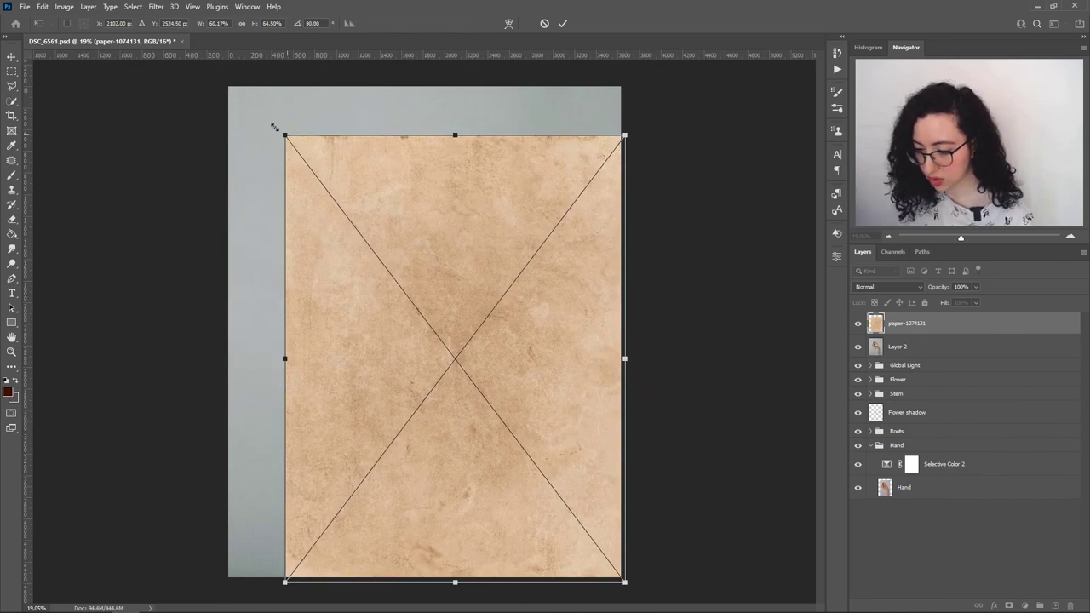
drag(285, 134, 227, 86)
key(Return)
Step: Blend the paper texture layer in Soft Light at 43% fill
click(919, 287)
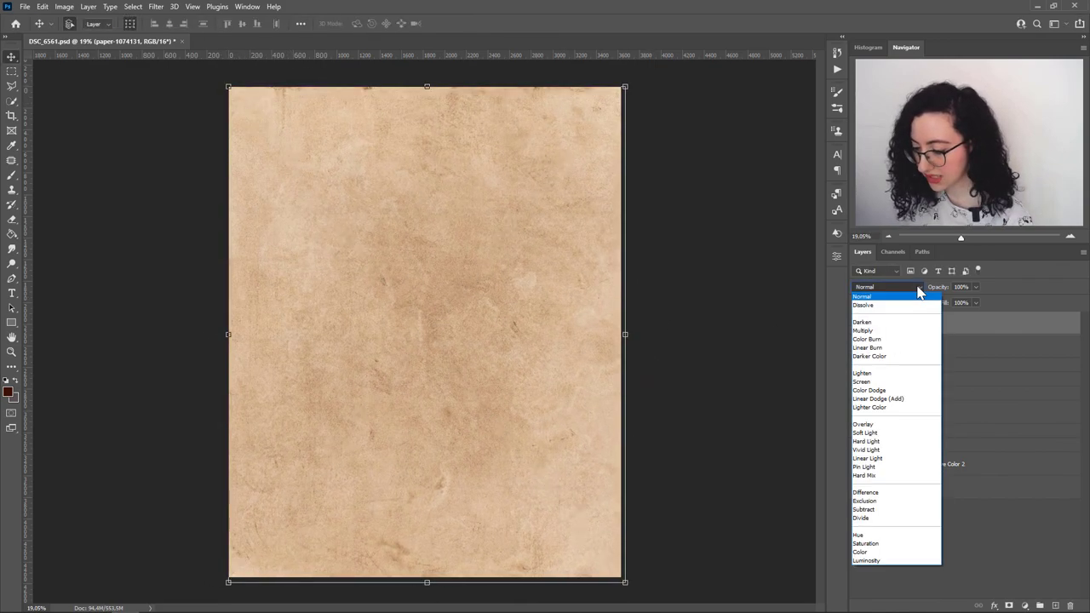
click(864, 432)
click(975, 302)
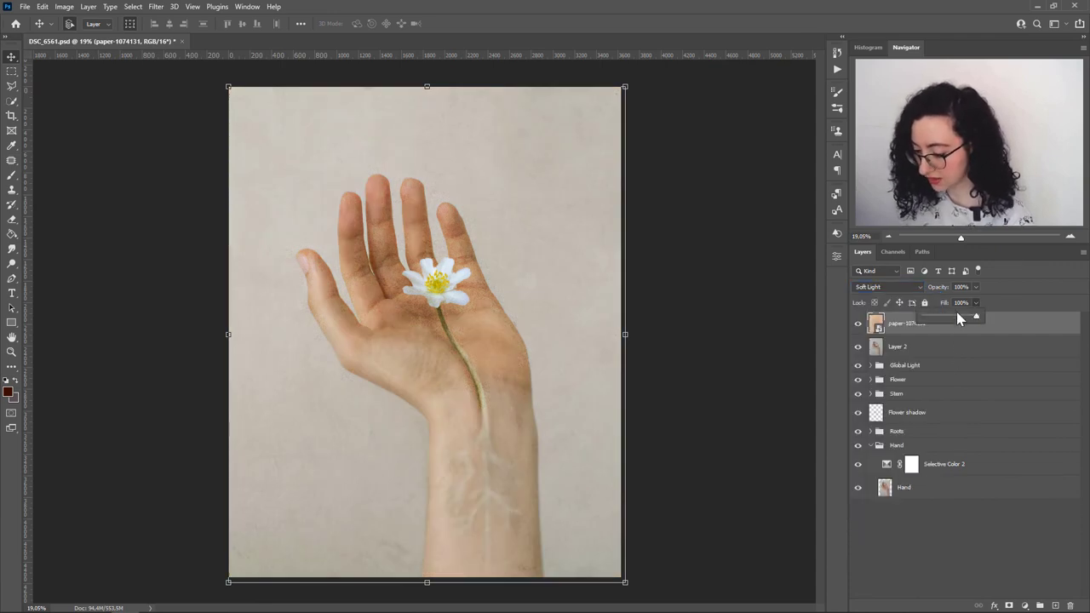
click(947, 316)
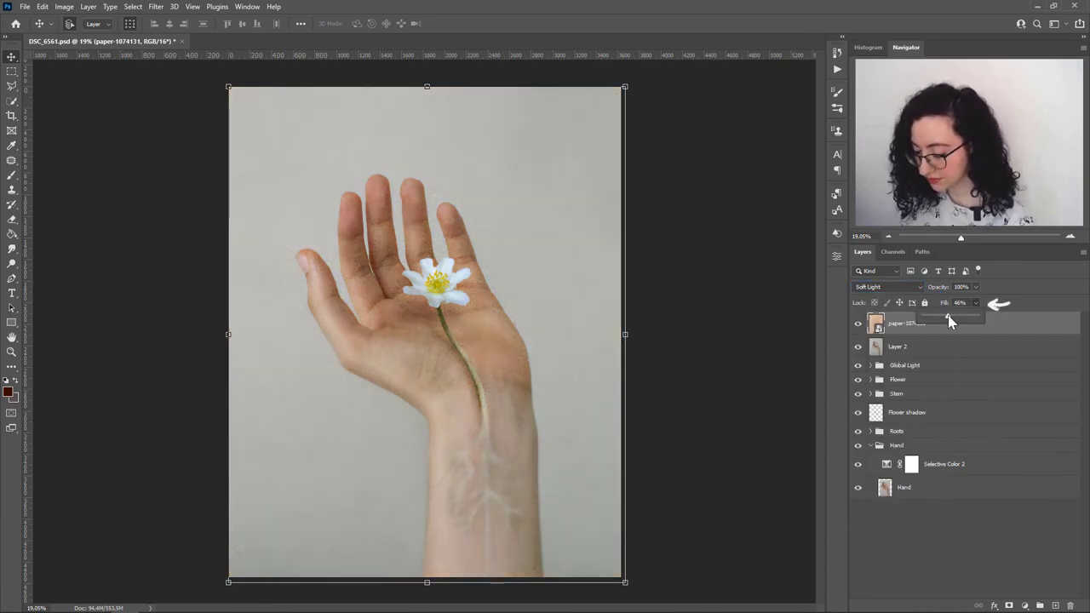
drag(949, 315, 947, 316)
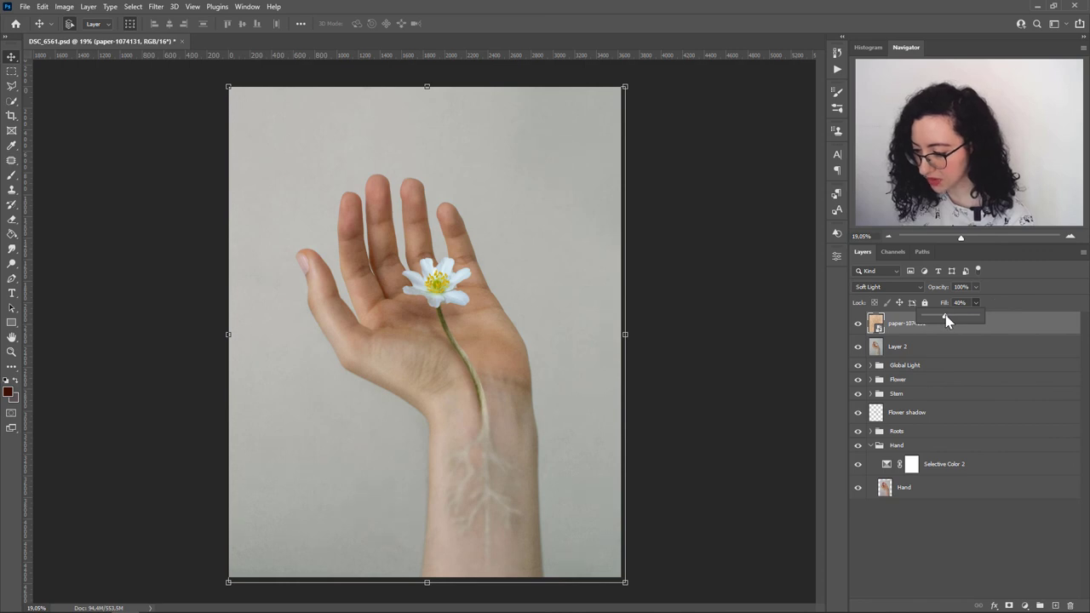
click(660, 434)
click(647, 419)
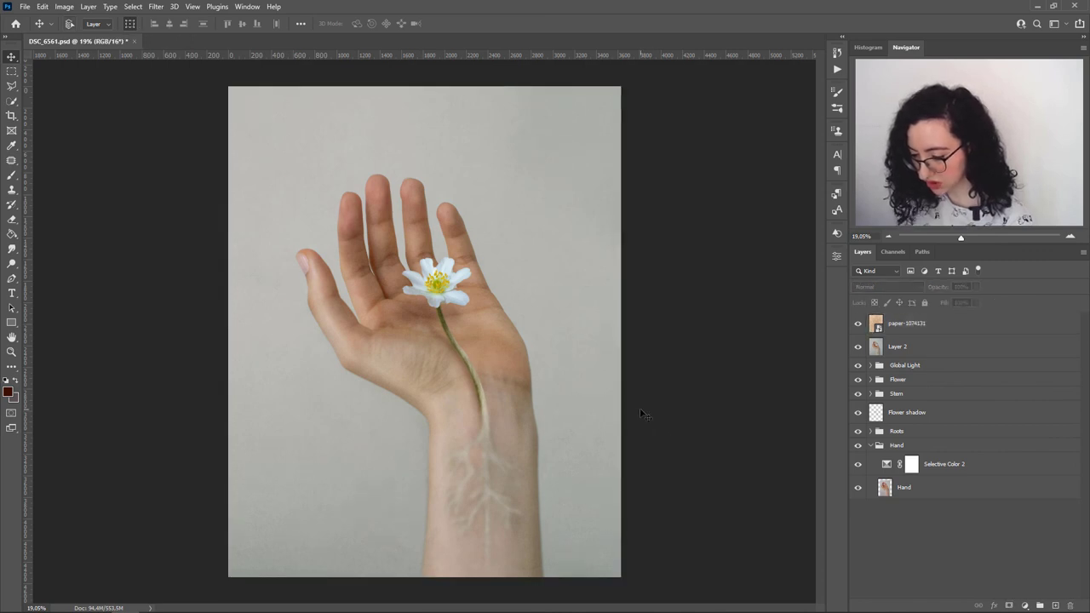
Step: Compare the image with and without the paper texture, then make Layer 2 active
key(ctrl+plus)
key(ctrl+plus)
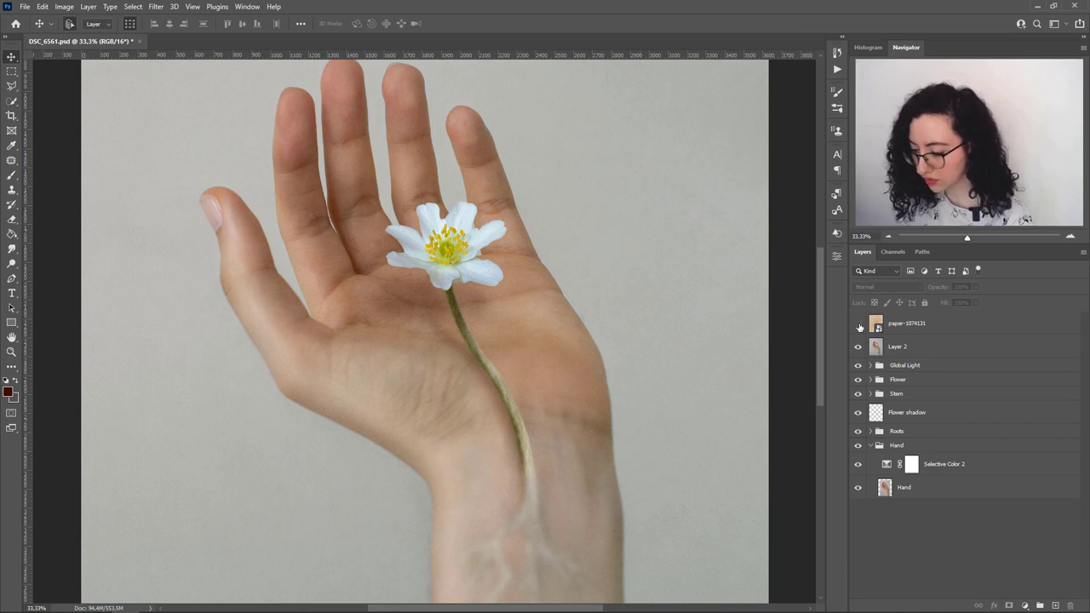
click(858, 325)
click(858, 326)
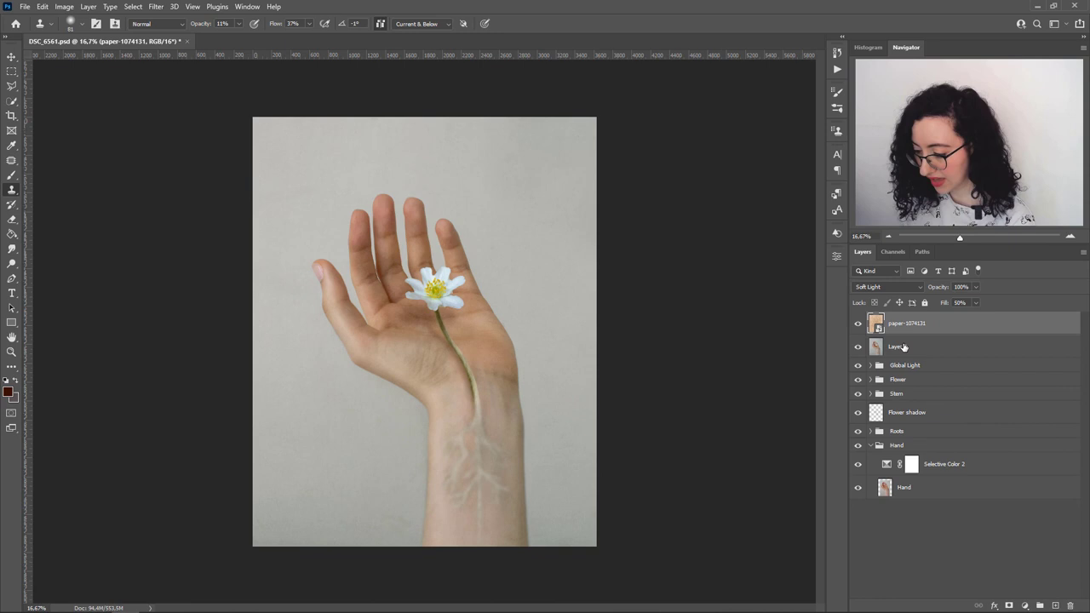
click(901, 347)
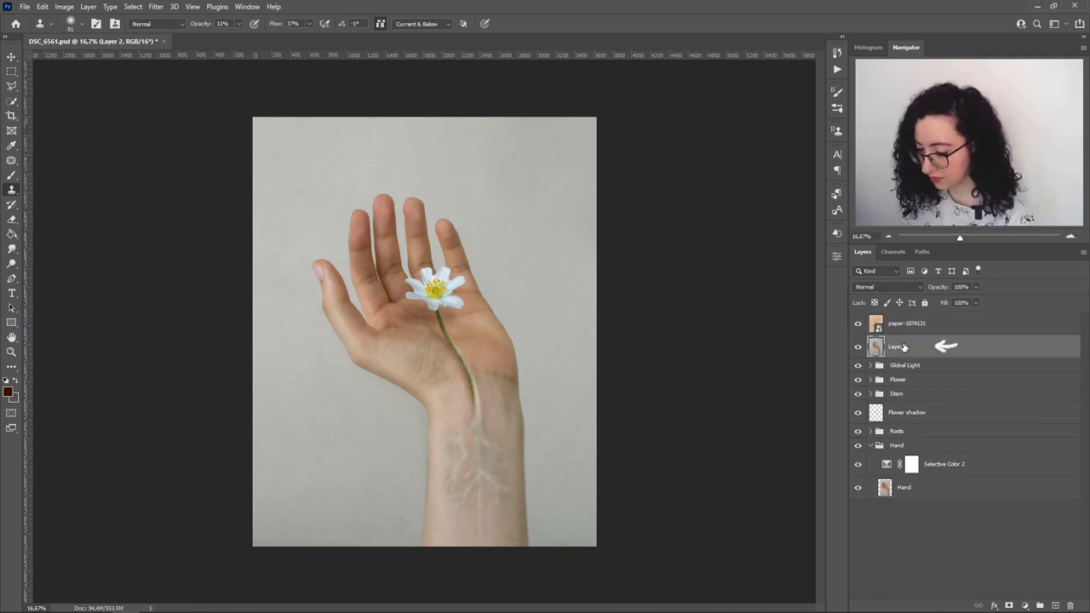
Step: In the Camera Raw filter, raise the RGB tone curve to brighten the image
click(154, 7)
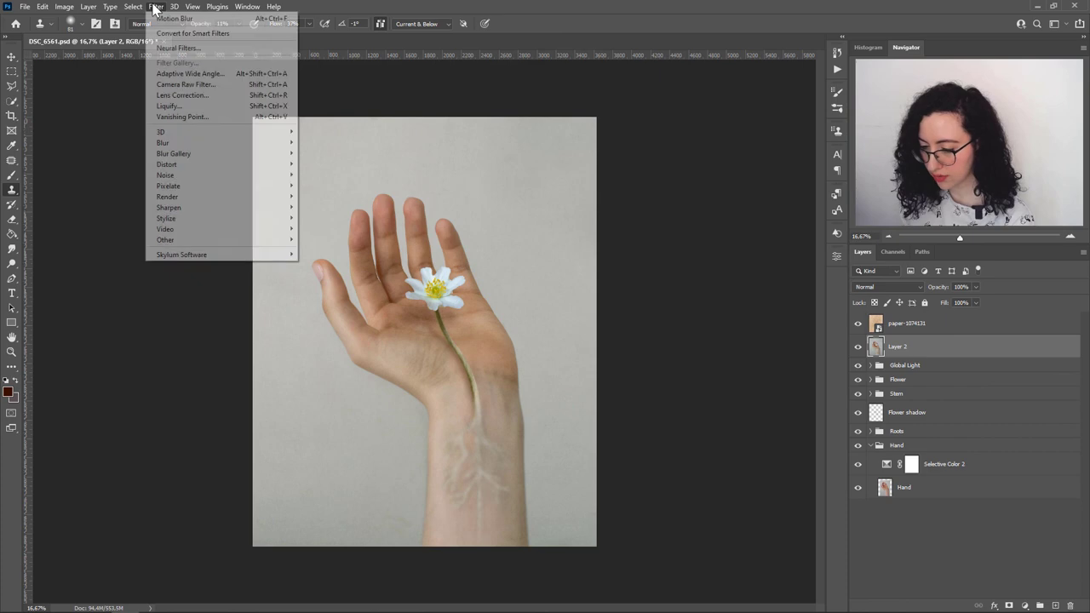
click(185, 84)
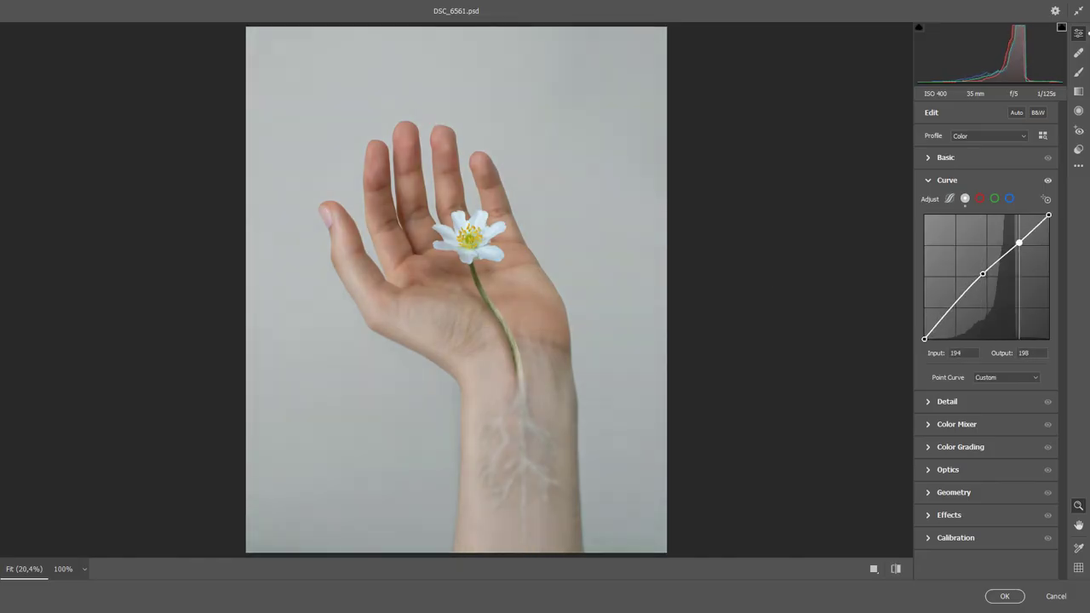
click(954, 307)
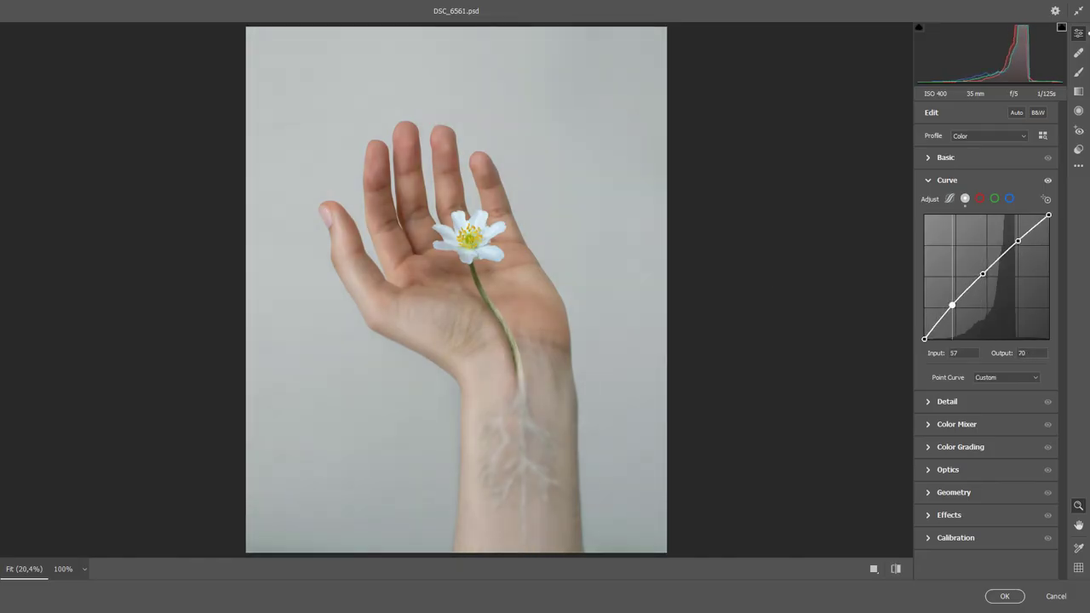
drag(1018, 243, 1016, 239)
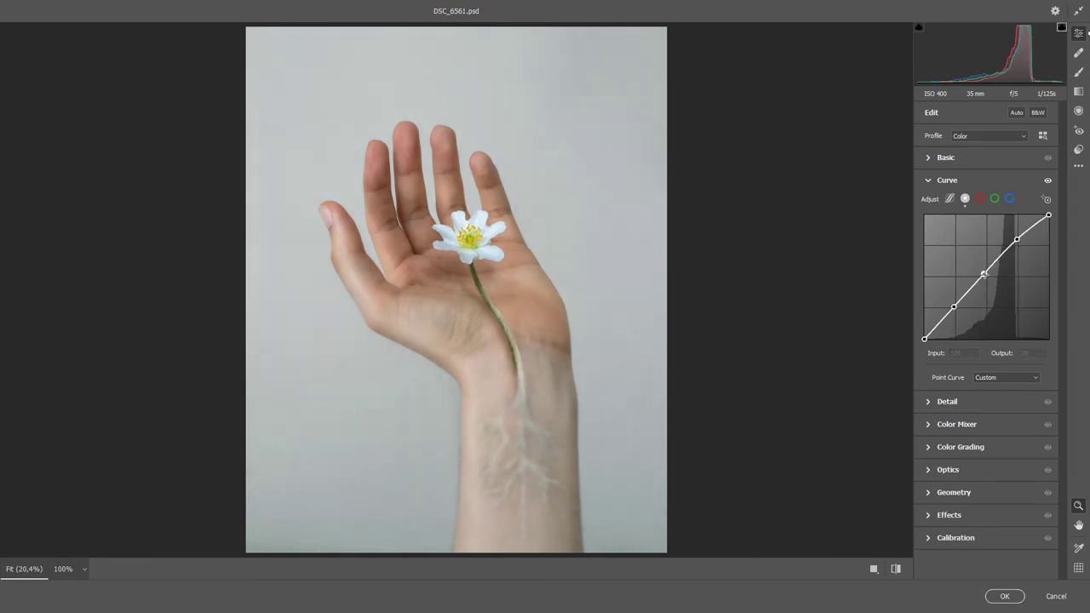
Step: Reshape the red channel curve, setting its middle point to about 129
click(979, 199)
click(986, 278)
drag(955, 308, 956, 309)
drag(1019, 244, 1019, 247)
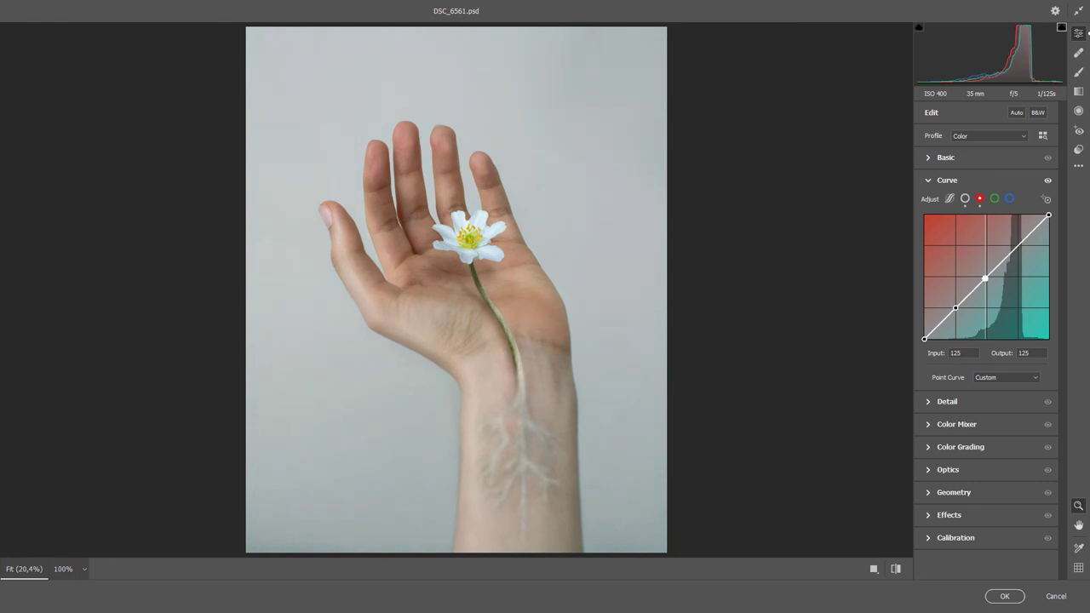
click(985, 279)
drag(984, 279, 987, 276)
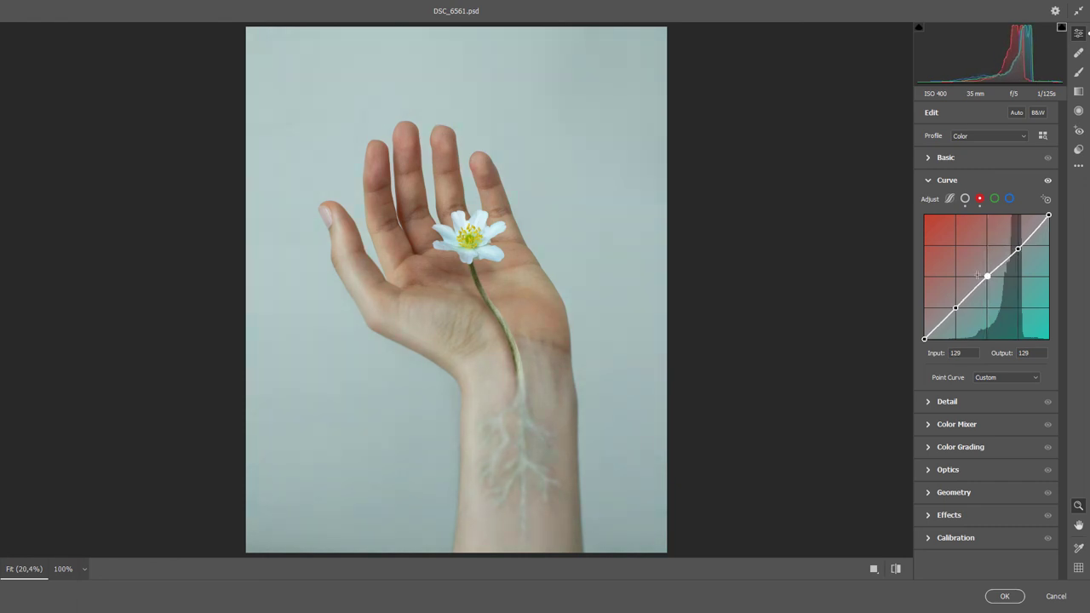
click(930, 180)
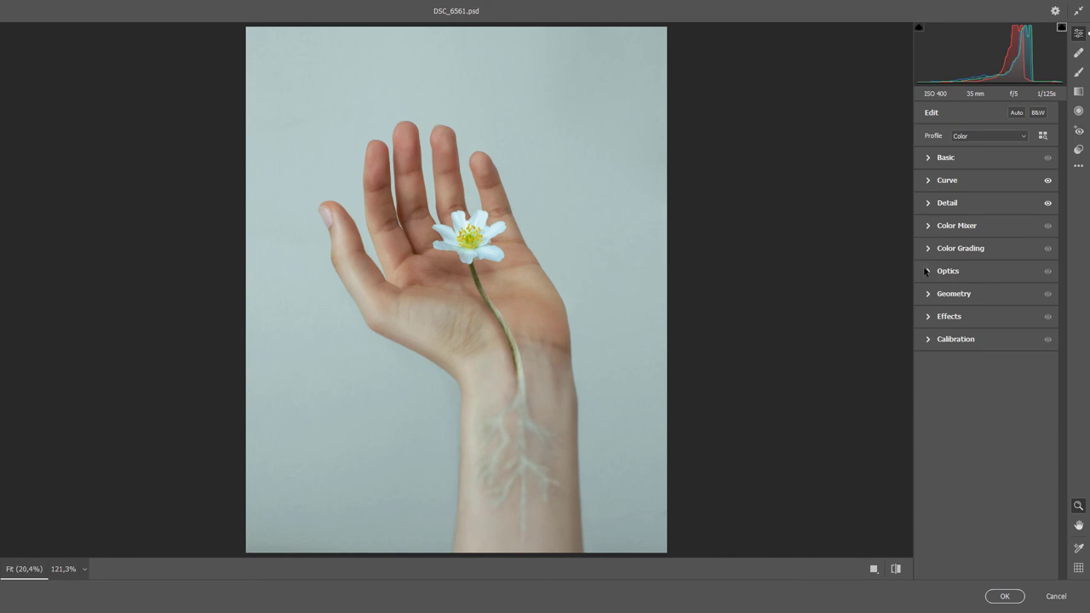
Step: Set Camera Raw vignetting to −21 and bring up the Color Mixer's saturation sliders
click(928, 317)
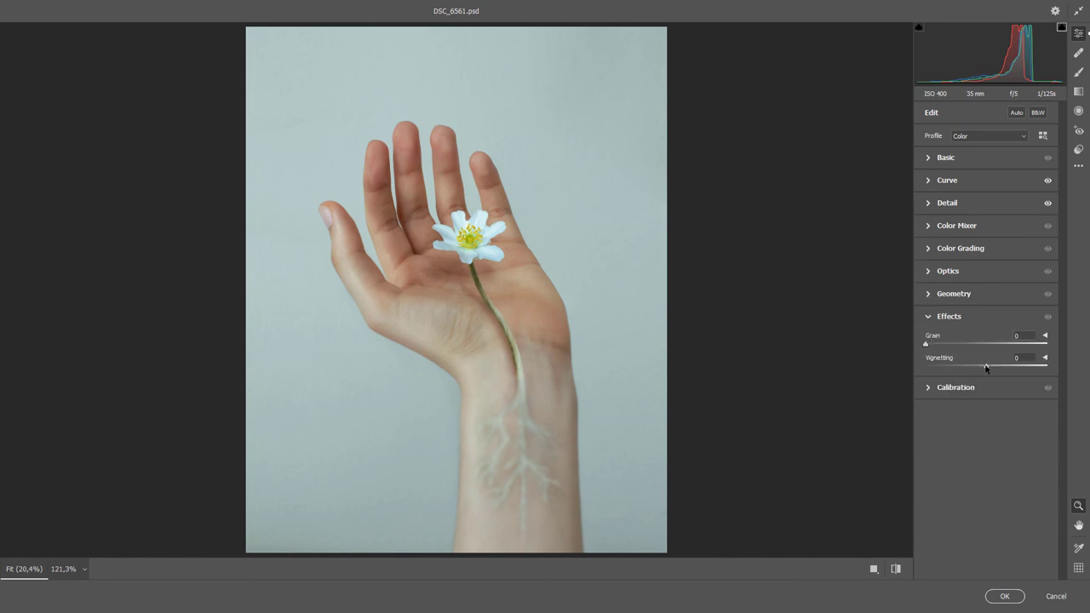
drag(986, 368, 973, 369)
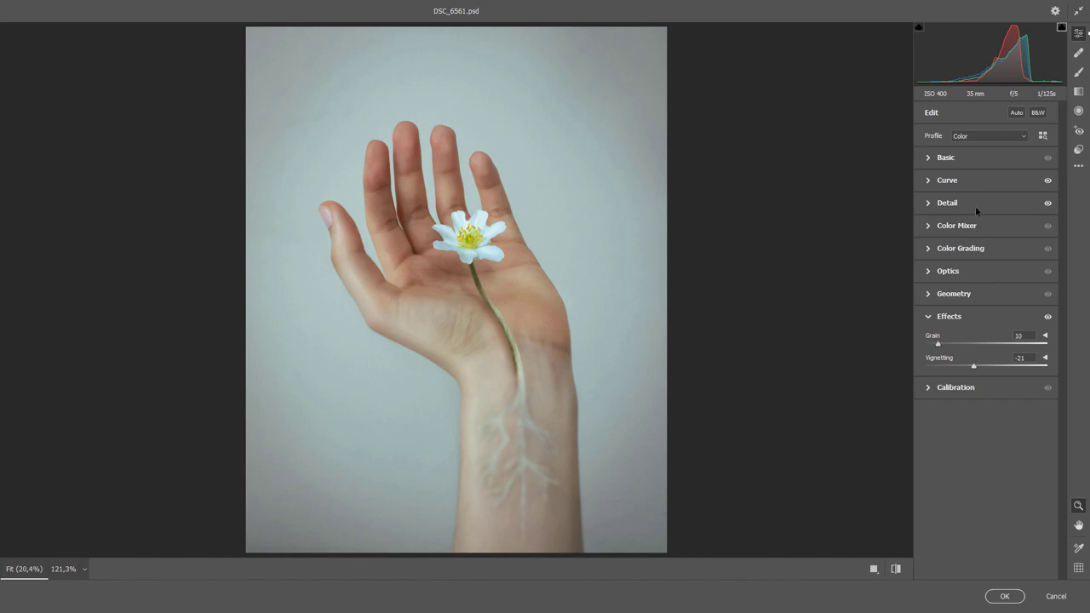
click(928, 226)
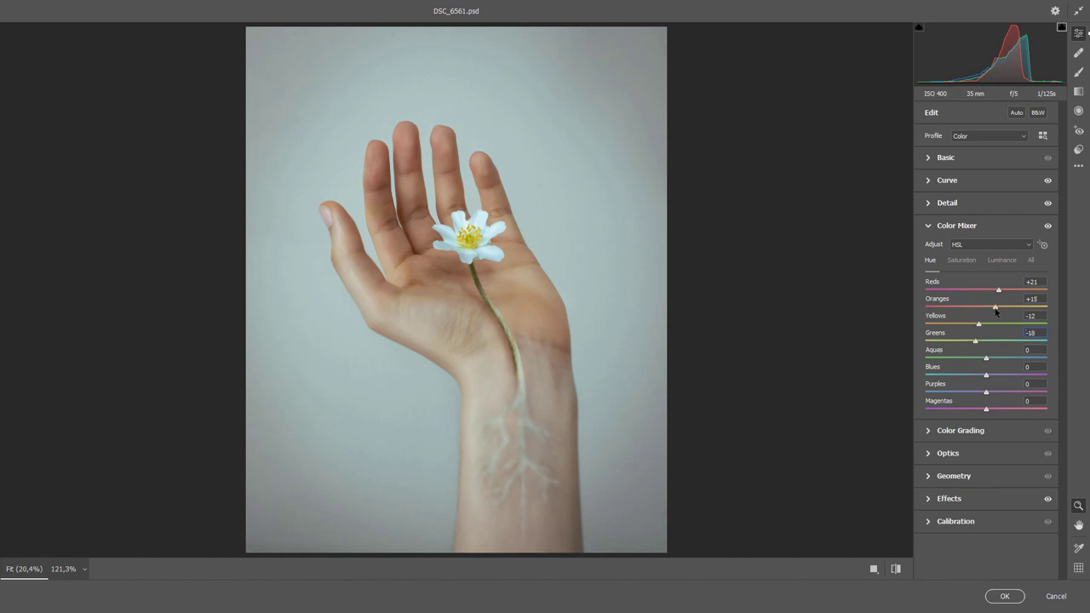
click(966, 259)
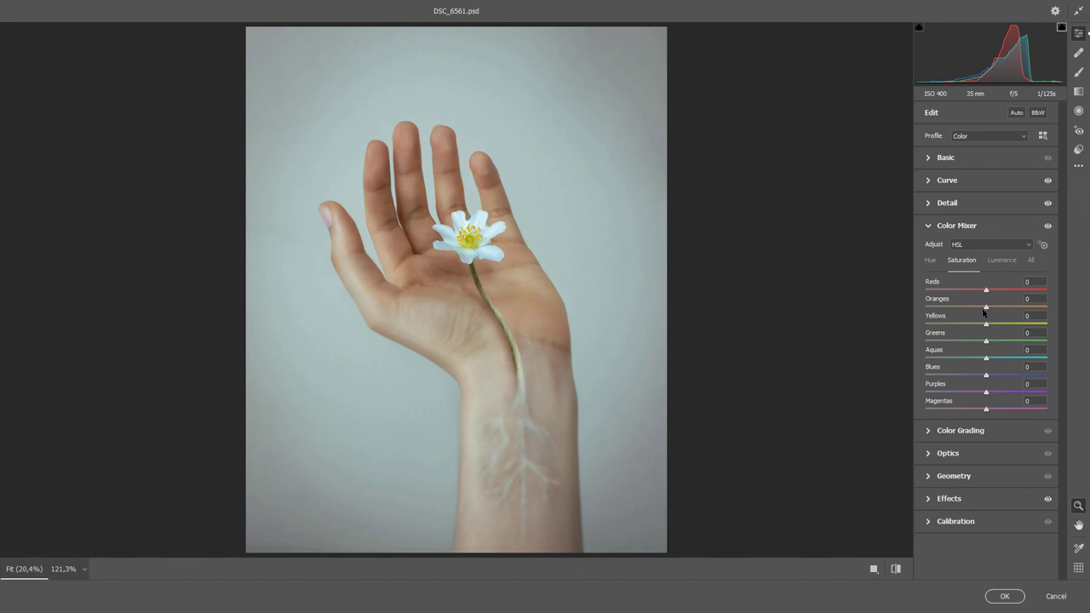